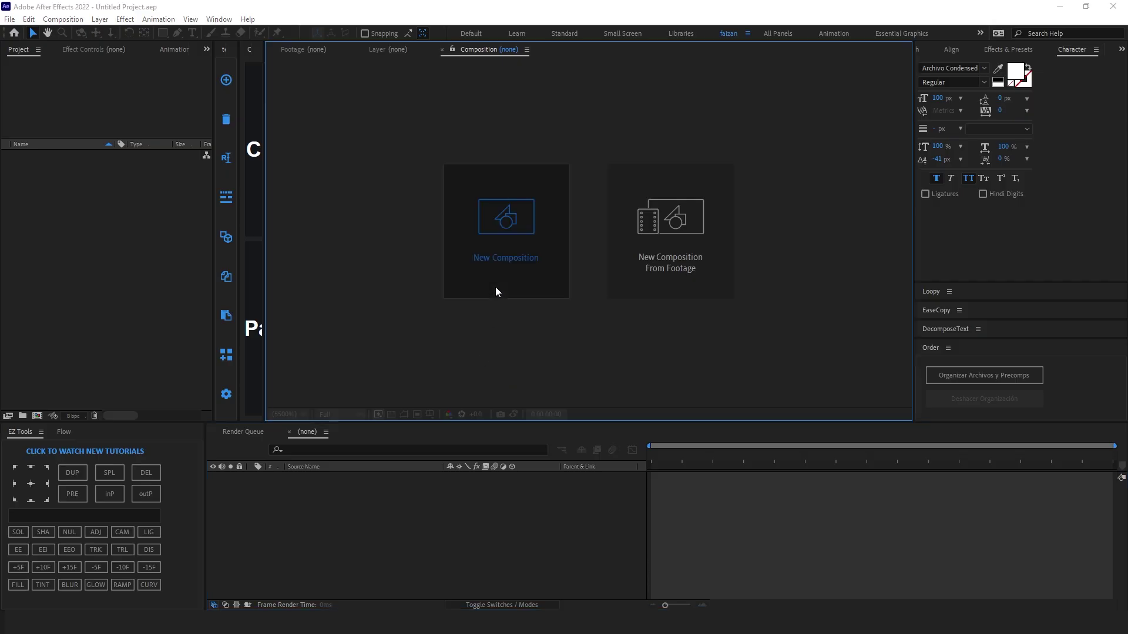
# Step: Create a new 1920 × 1080 composition using the HDTV 1080 24 preset
pyautogui.click(495, 287)
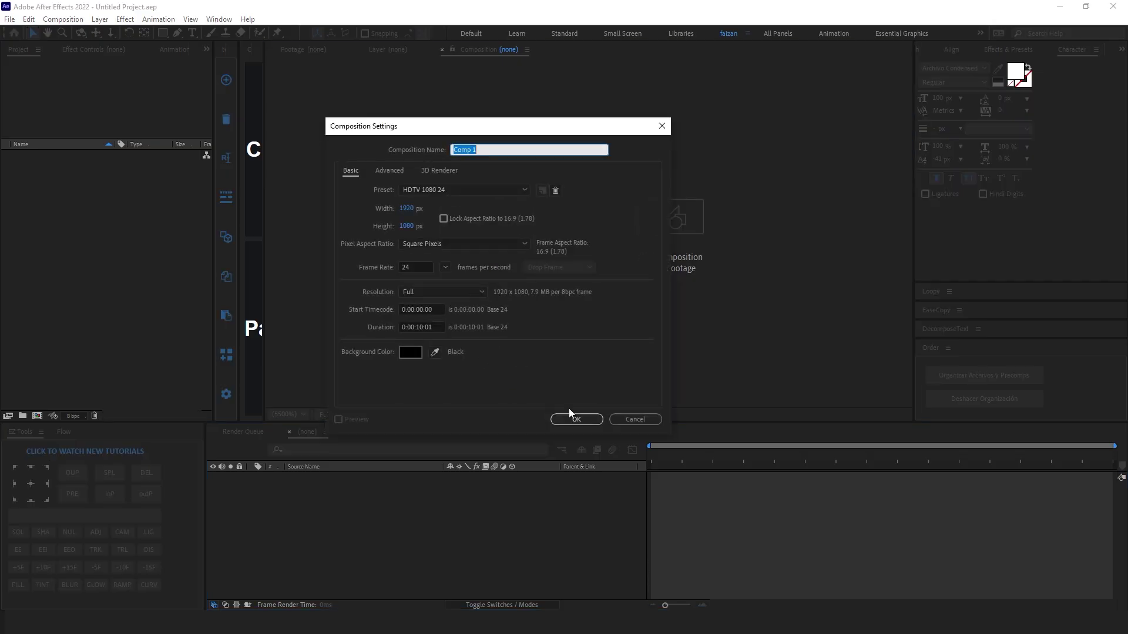
pyautogui.click(579, 419)
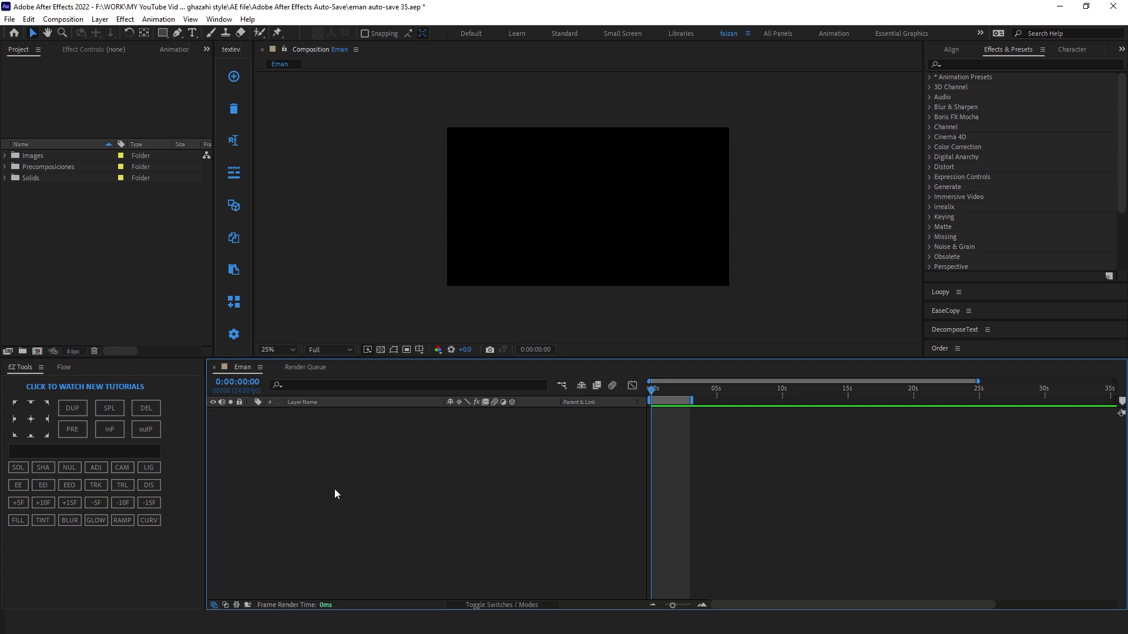
# Step: Add a black 1920 × 1080 solid layer named backGround to the composition
pyautogui.rightClick(335, 491)
pyautogui.moveTo(359, 349)
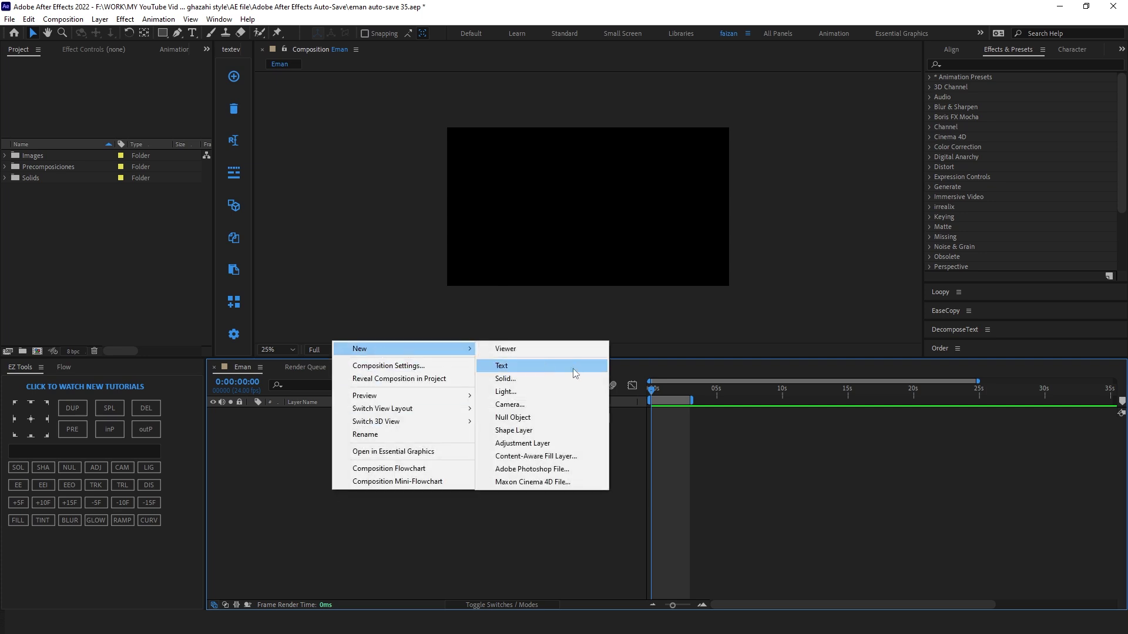
pyautogui.click(554, 379)
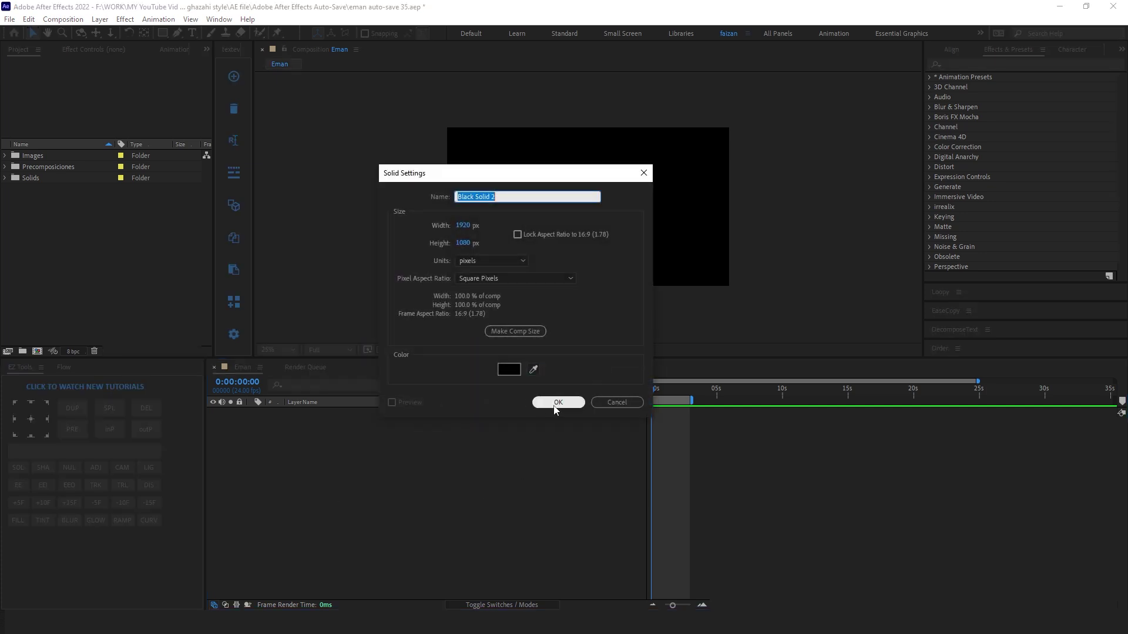
pyautogui.press('BackSpace')
pyautogui.write('background')
pyautogui.click(556, 401)
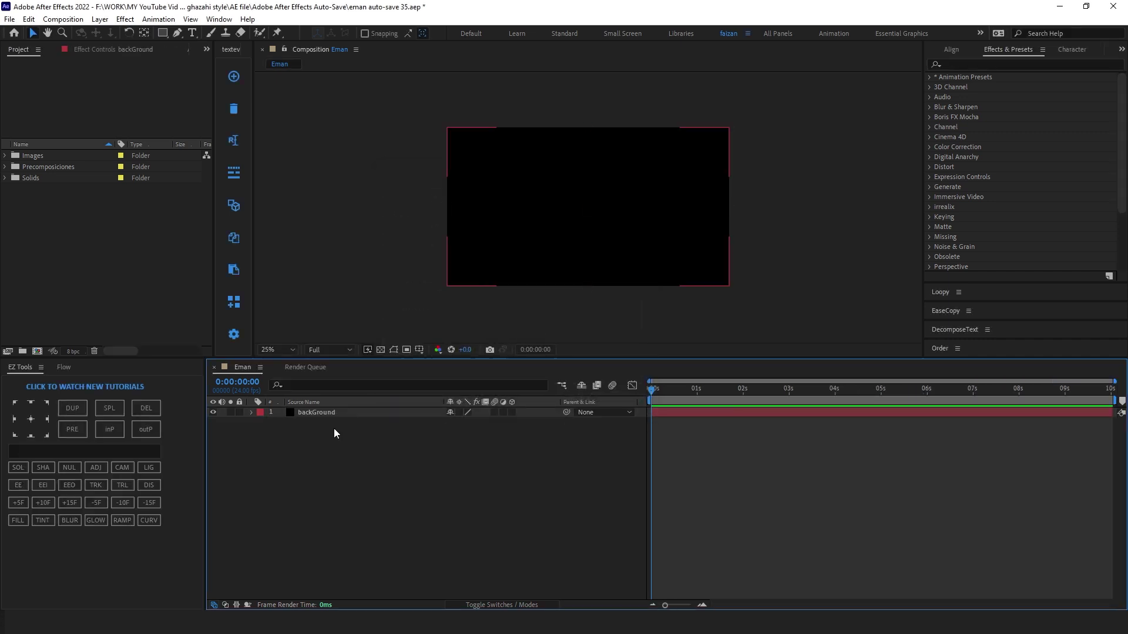
# Step: Draw a long wavy open path across the lower part of the frame with the Pen tool and set its stroke width to 17 px
pyautogui.click(181, 33)
pyautogui.click(477, 257)
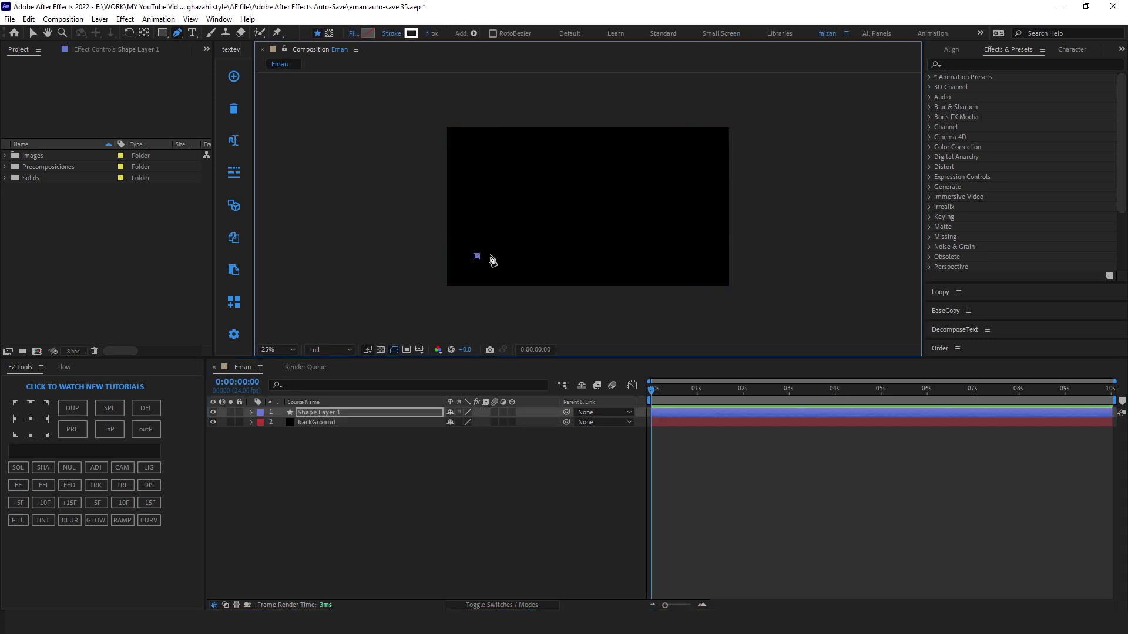
pyautogui.moveTo(546, 235); pyautogui.dragTo(587, 241)
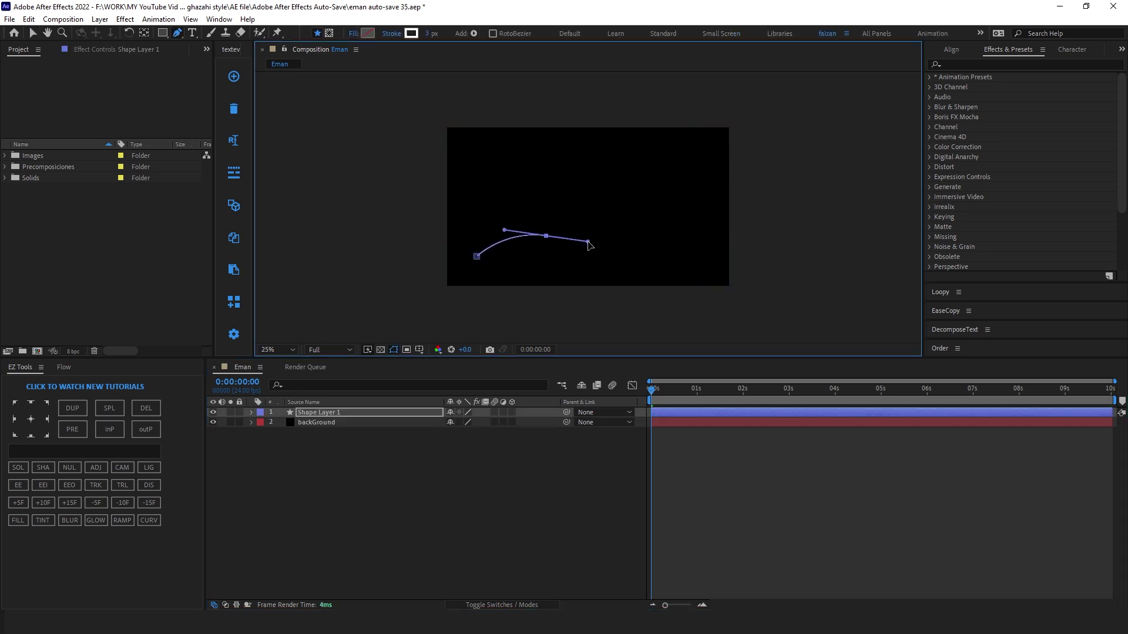
pyautogui.click(630, 267)
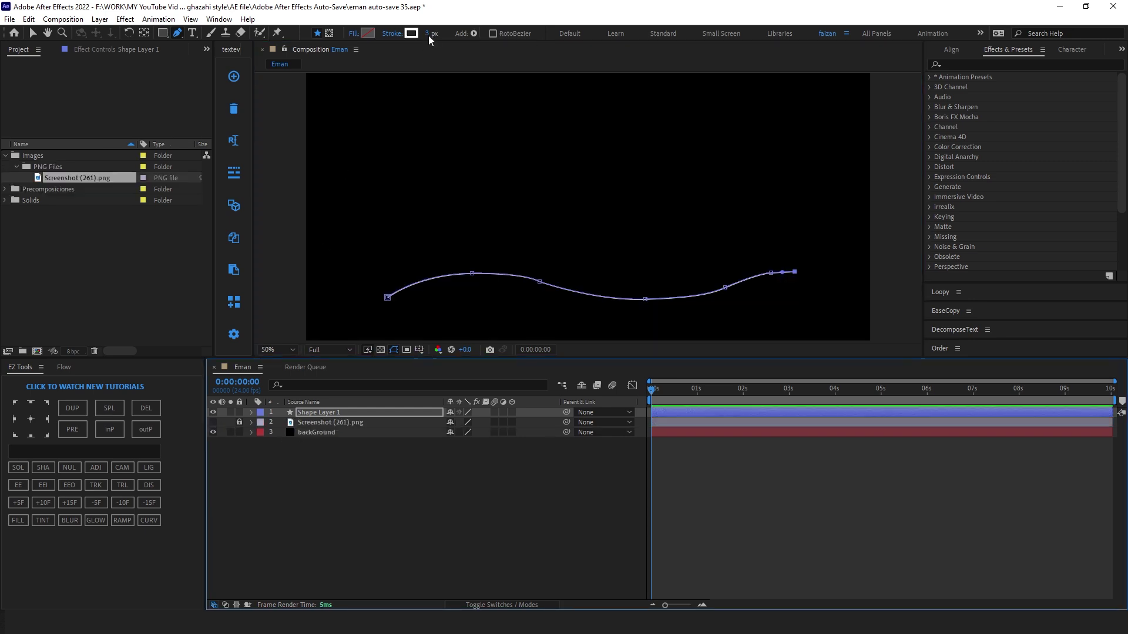
pyautogui.moveTo(430, 34); pyautogui.dragTo(435, 35)
pyautogui.scroll(-2, 388, 194)
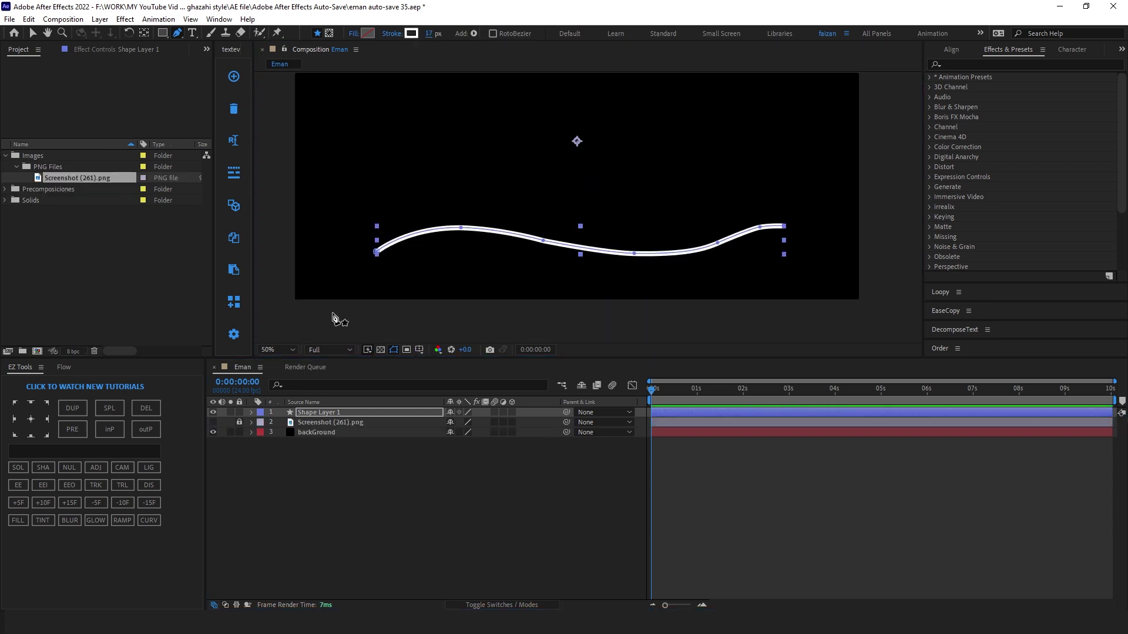
# Step: Rename the wavy path's shape layer as White Line
pyautogui.rightClick(340, 413)
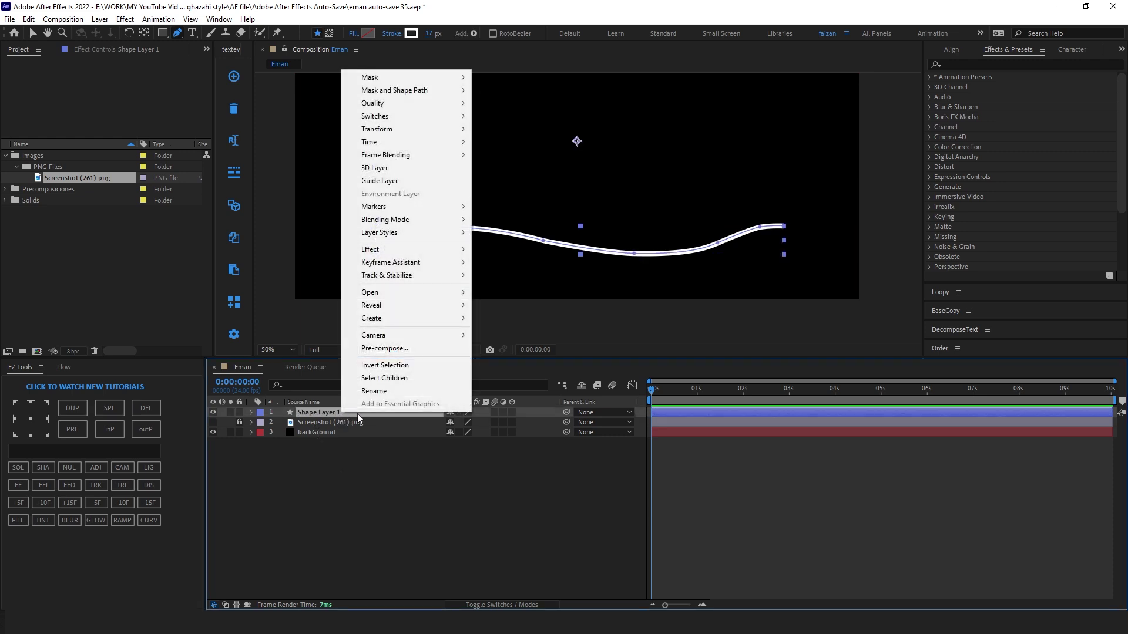
pyautogui.click(379, 392)
pyautogui.write('White Line')
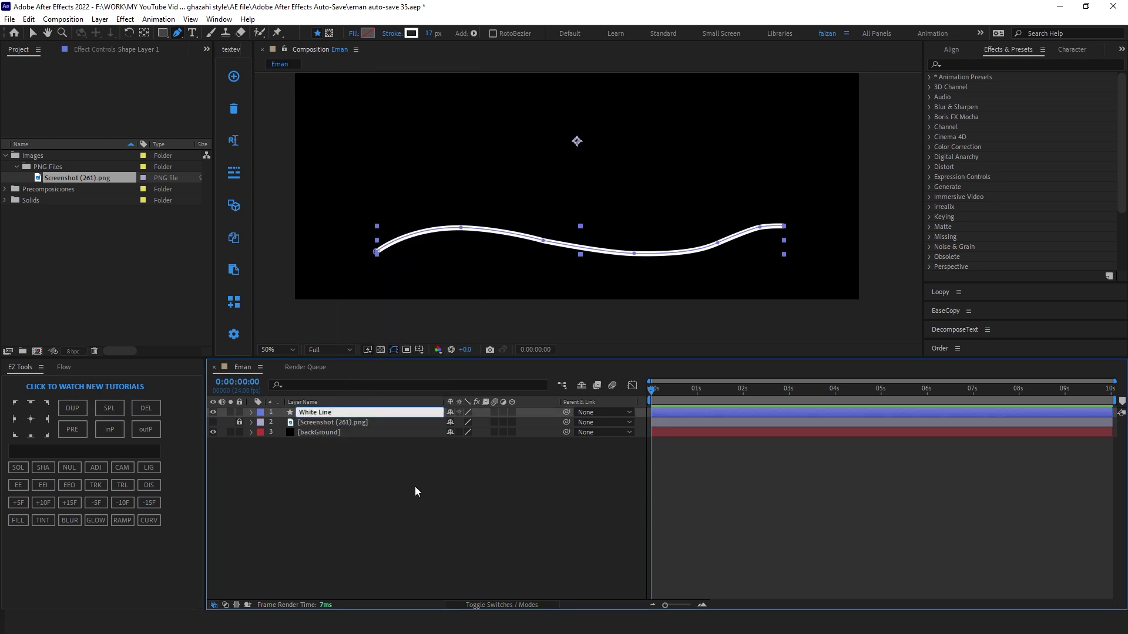
pyautogui.press('Return')
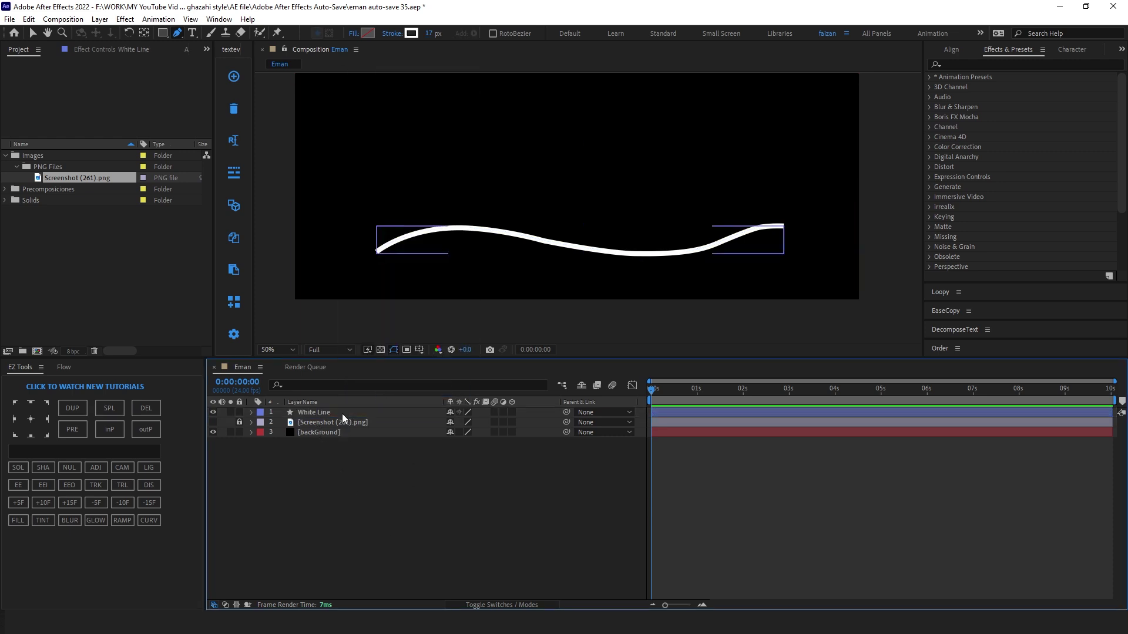
# Step: Find the White Line layer's Line Cap property and set it to Round Cap, leaving the layer collapsed and deselected
pyautogui.click(342, 412)
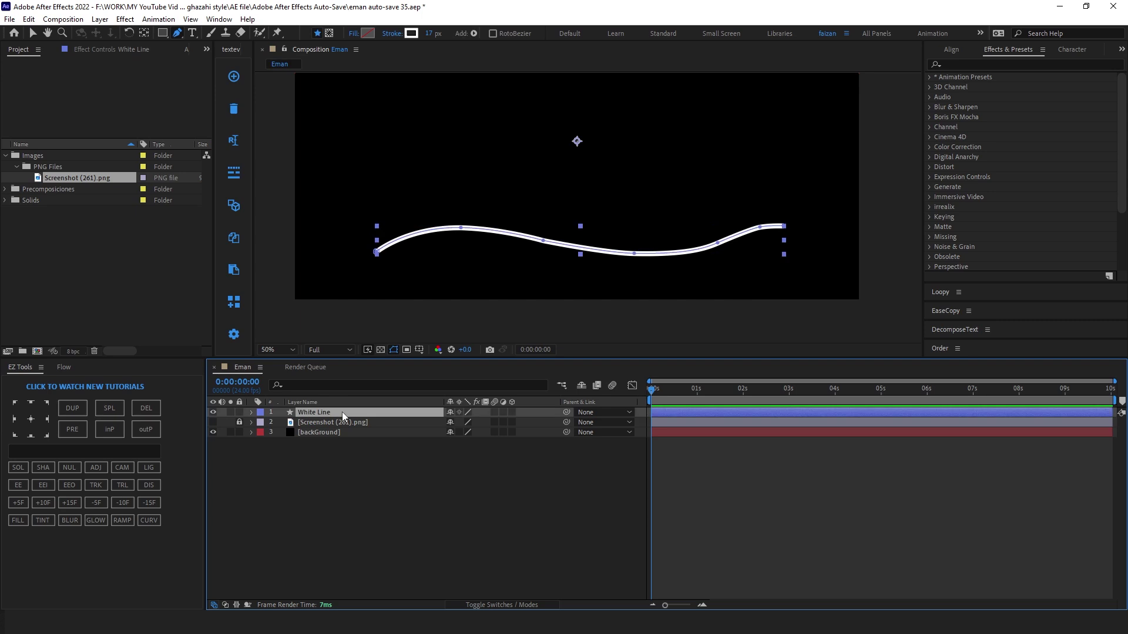
pyautogui.click(310, 385)
pyautogui.write('c')
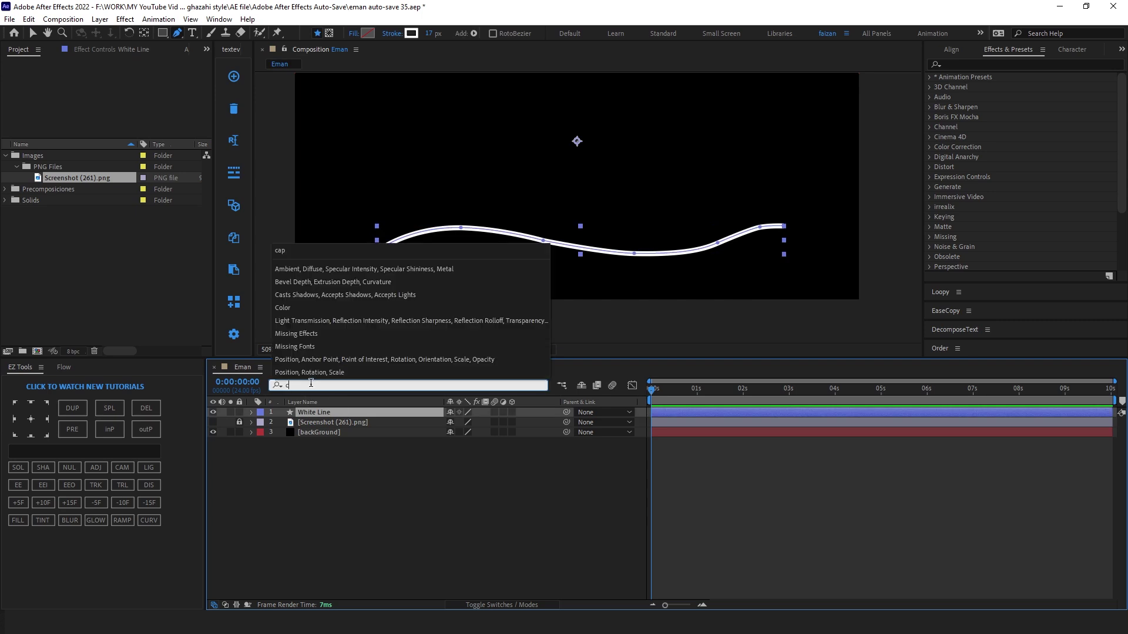
pyautogui.write('ap')
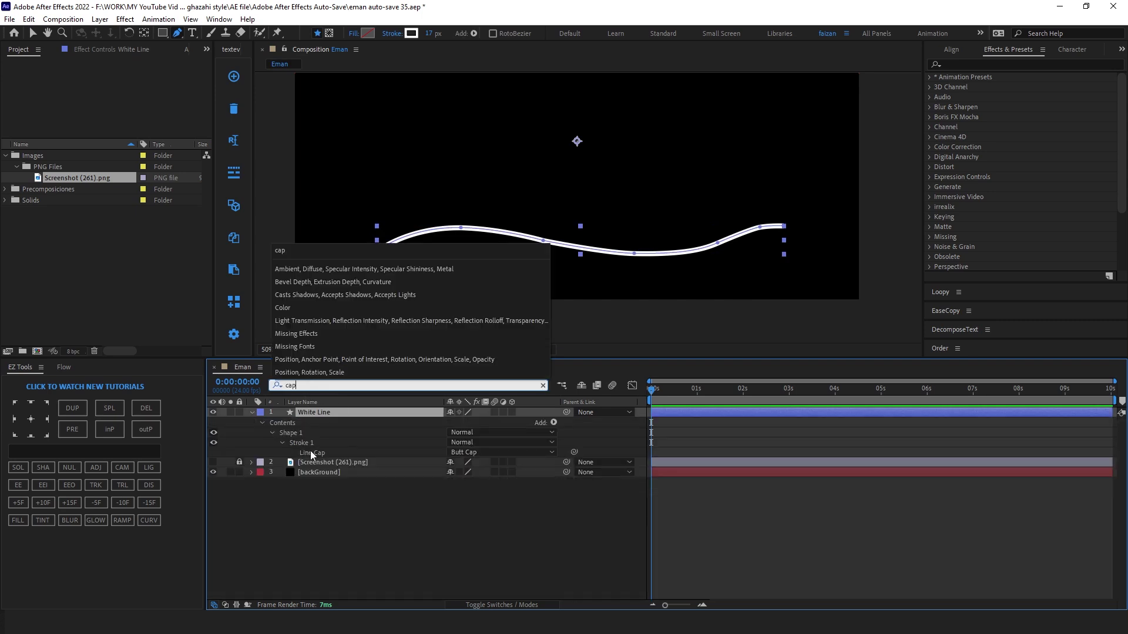
pyautogui.click(458, 452)
pyautogui.click(480, 475)
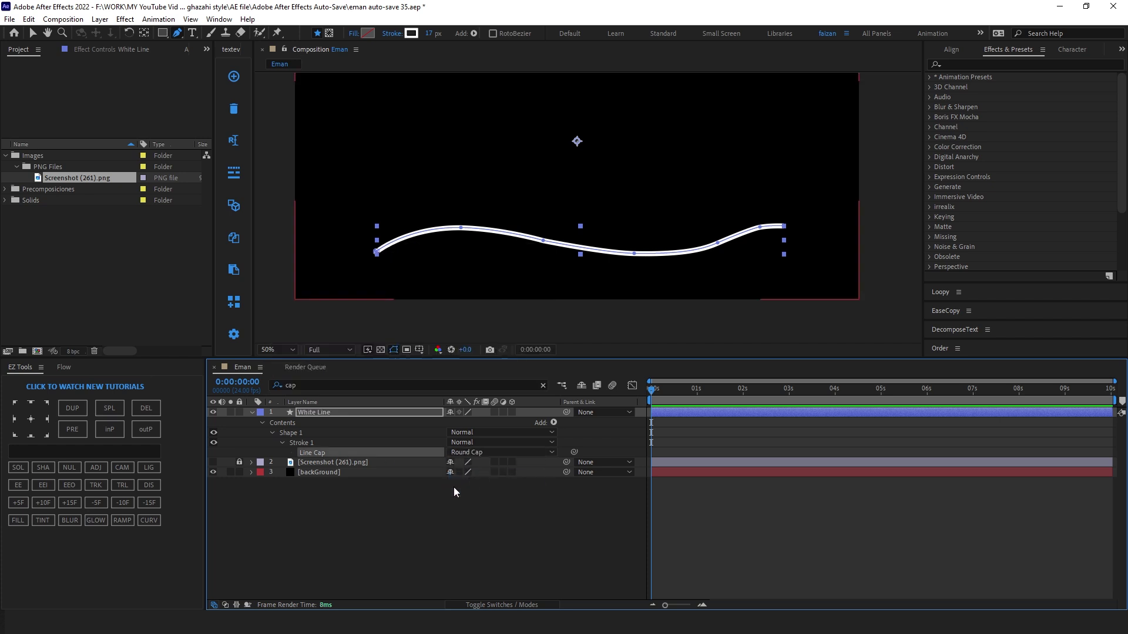
pyautogui.click(252, 412)
pyautogui.hotkey('ctrl', 'shift', 'a')
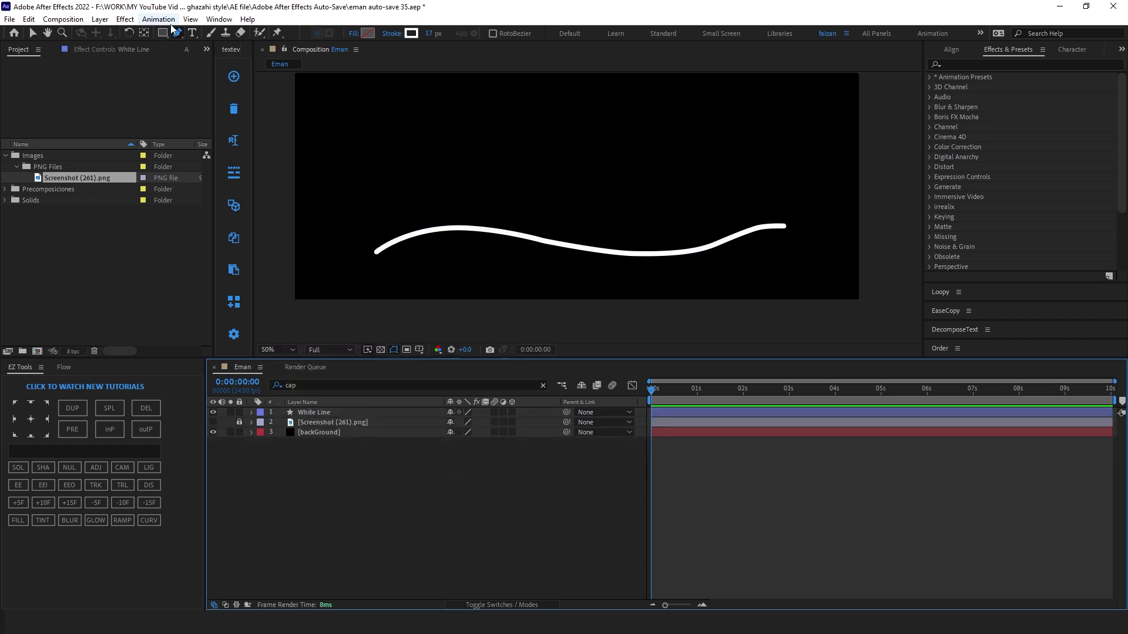
# Step: Draw a small circle on the first crest of the white line with the Ellipse tool and remove its stroke
pyautogui.press('q')
pyautogui.press('q')
pyautogui.press('q')
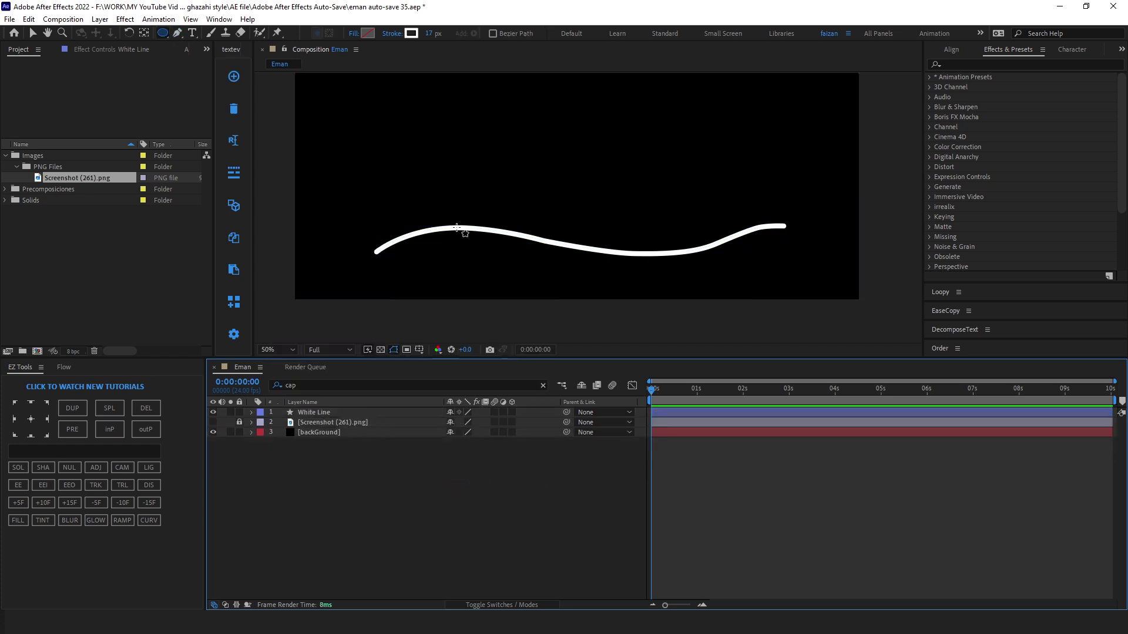
pyautogui.moveTo(451, 226); pyautogui.dragTo(470, 245)
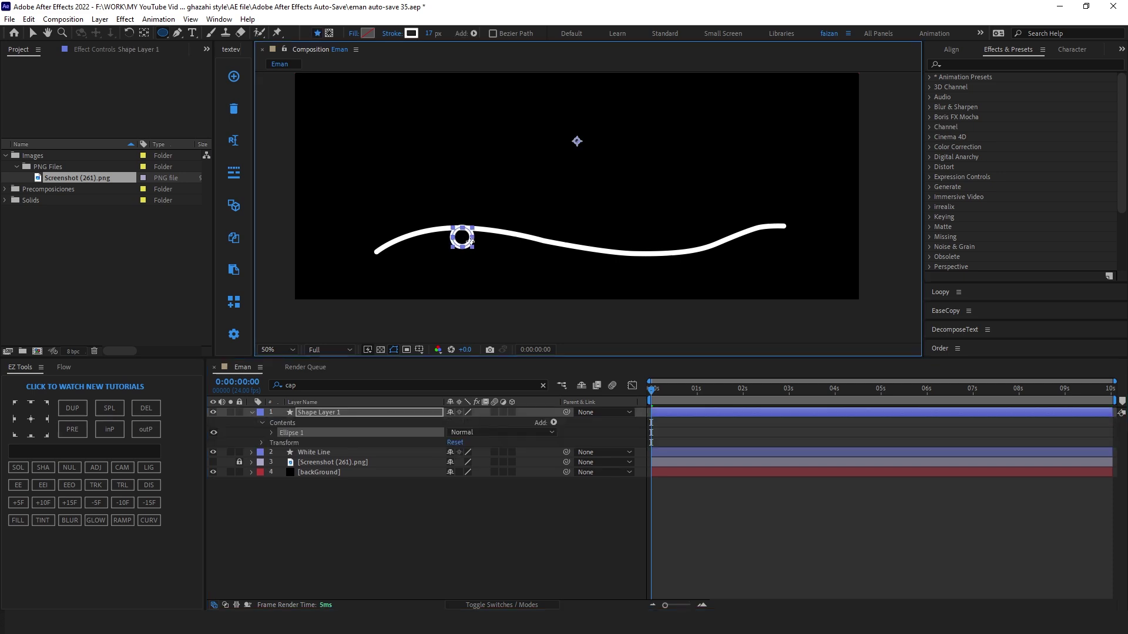
pyautogui.click(391, 36)
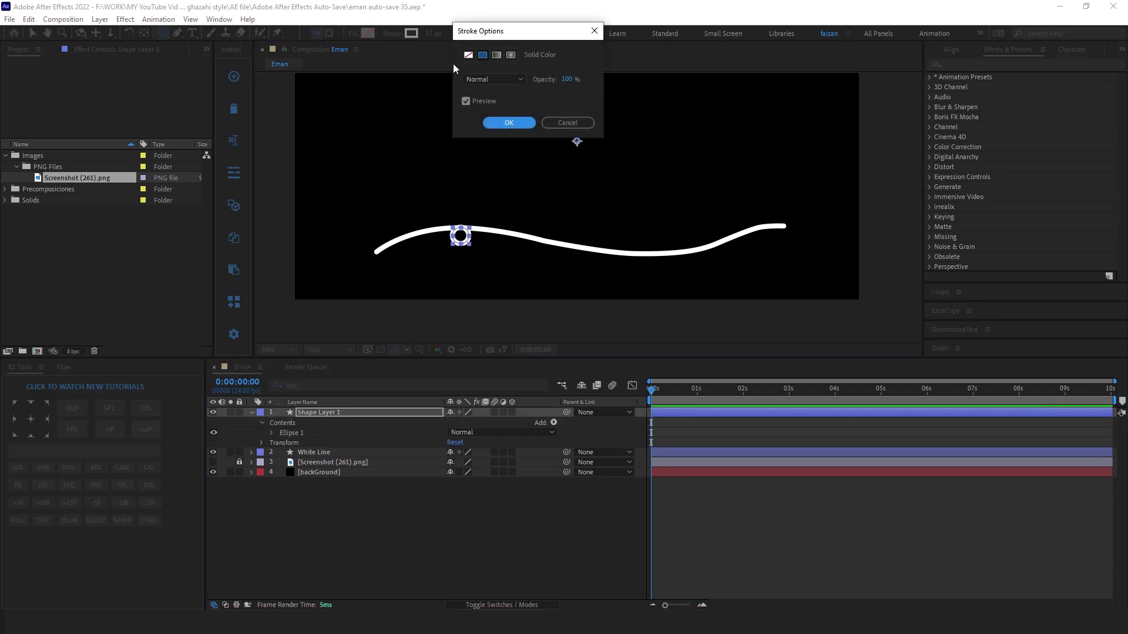
pyautogui.click(469, 55)
pyautogui.press('Return')
# Step: Fill the small circle with the yellow color FCFF00
pyautogui.click(368, 33)
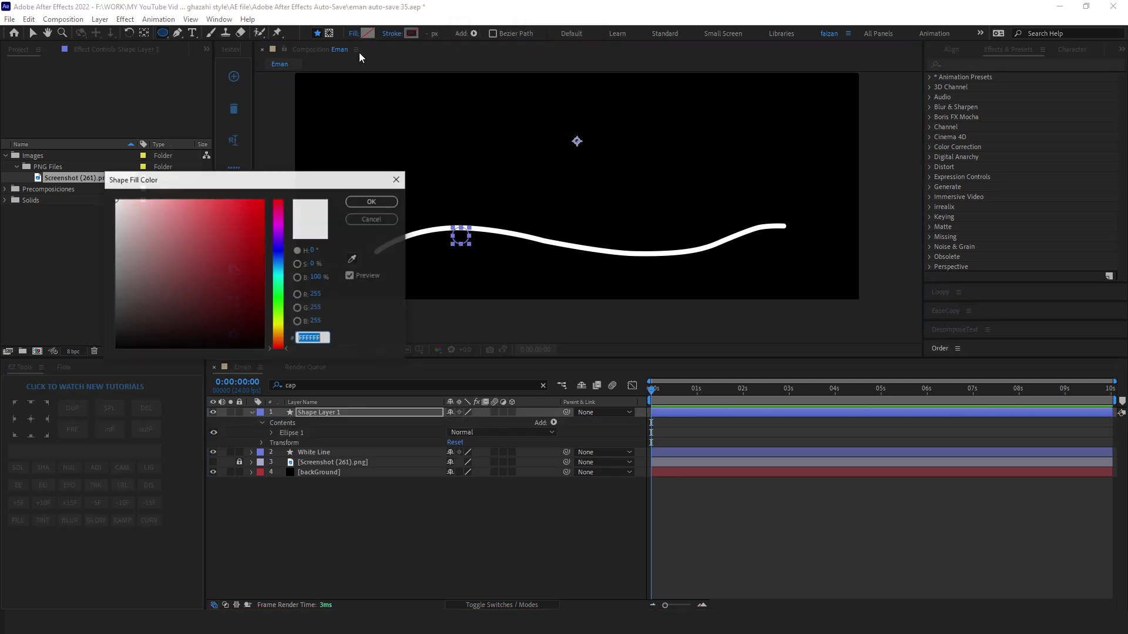
pyautogui.click(278, 328)
pyautogui.moveTo(206, 273); pyautogui.dragTo(313, 138)
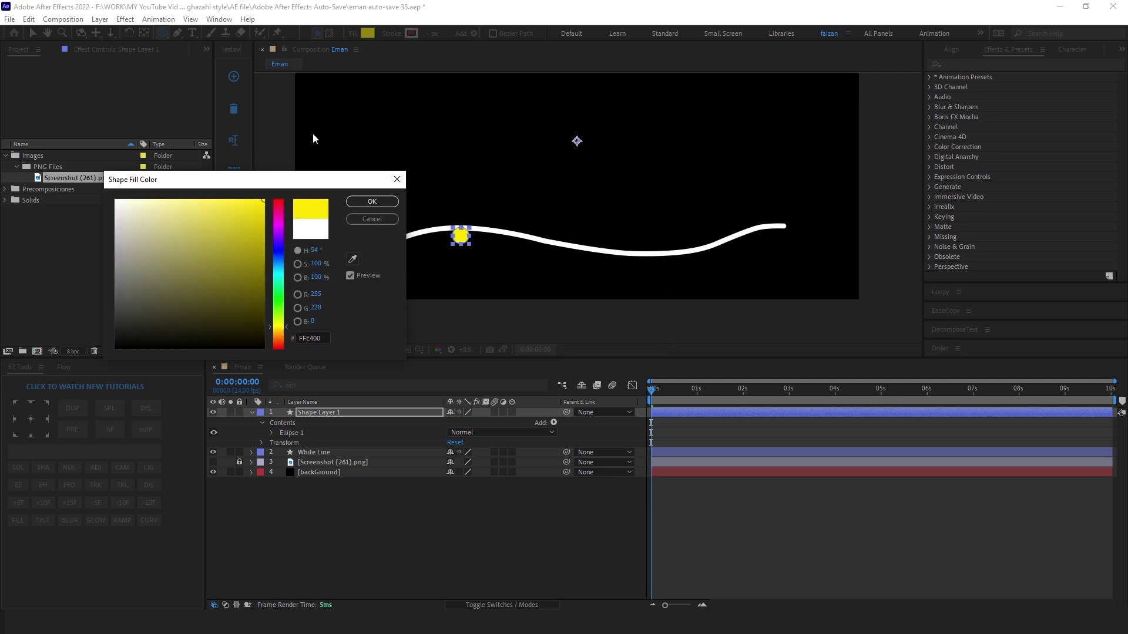
pyautogui.moveTo(283, 336); pyautogui.dragTo(284, 323)
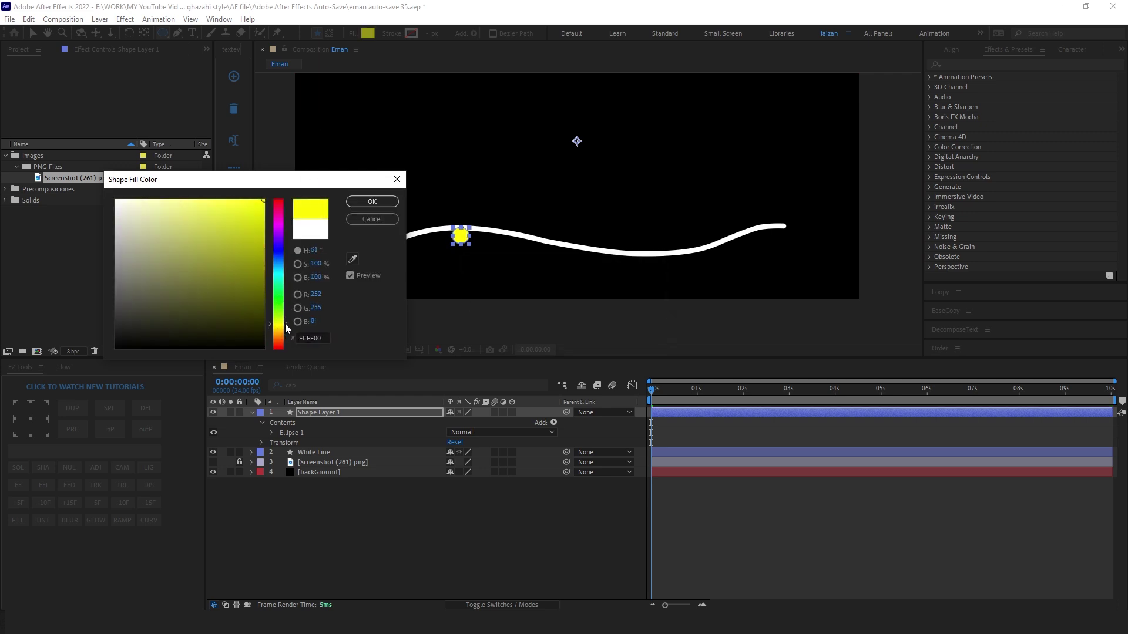
pyautogui.click(371, 204)
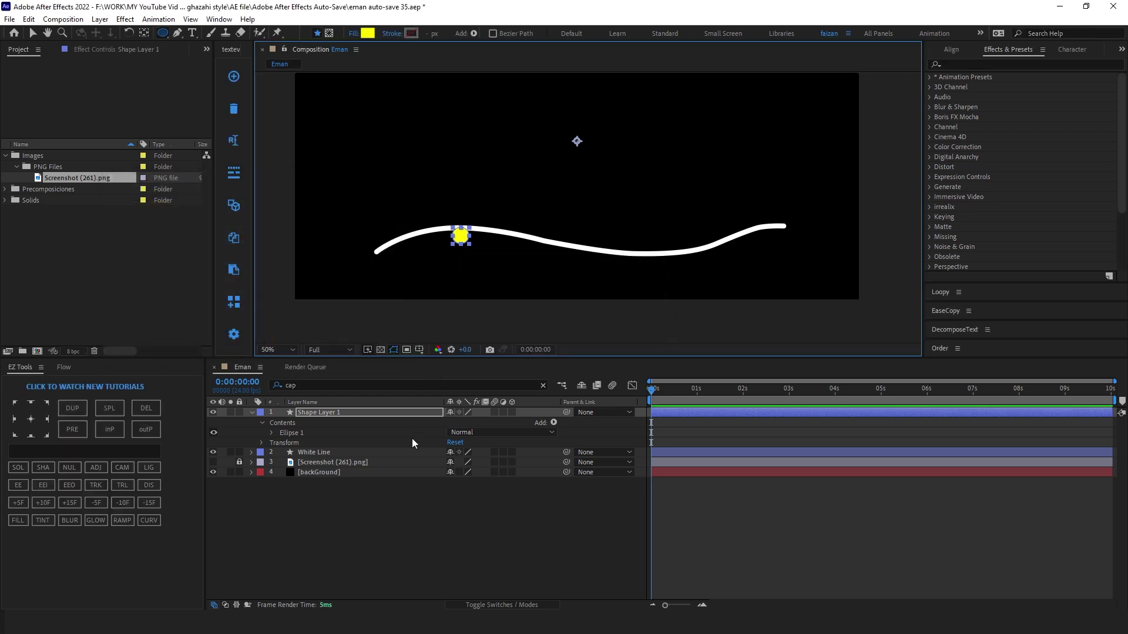
# Step: Move the yellow circle so it sits centered on the white line's first crest
pyautogui.click(414, 488)
pyautogui.press('v')
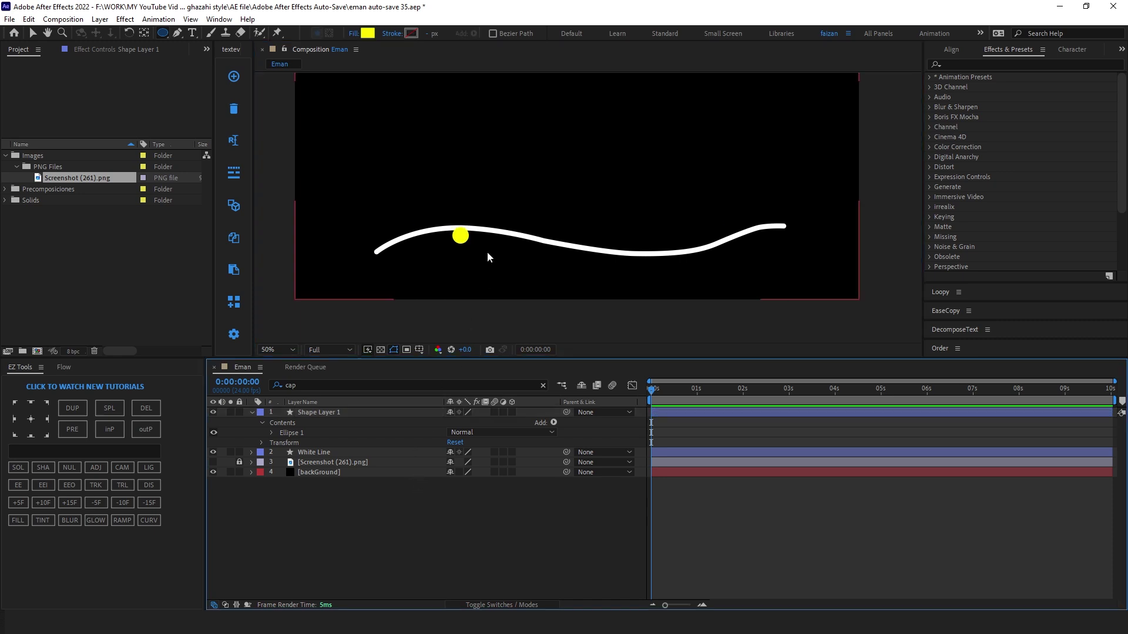
pyautogui.moveTo(464, 241); pyautogui.dragTo(468, 231)
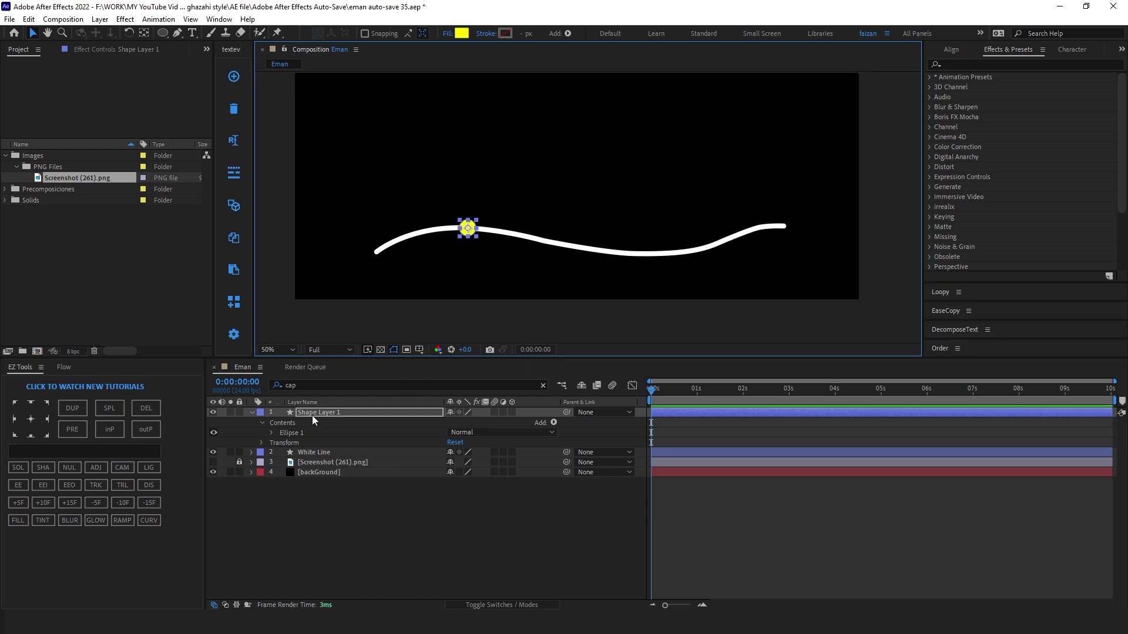
# Step: Duplicate the yellow circle and place the copy on the white line's final upward slope
pyautogui.hotkey('ctrl', 'd')
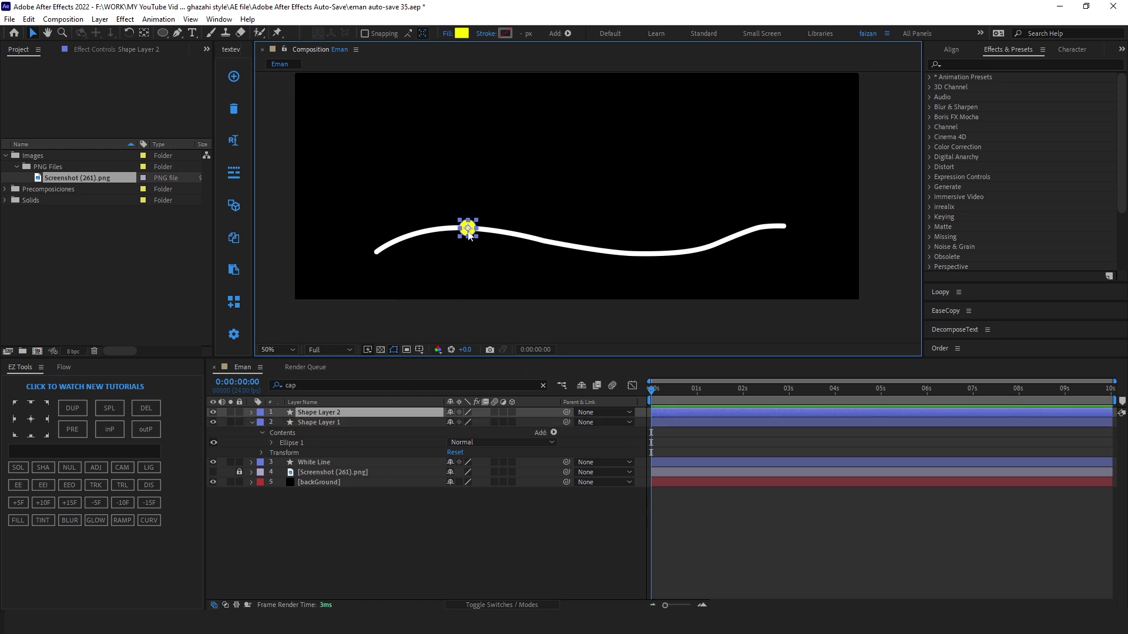
pyautogui.moveTo(470, 230); pyautogui.dragTo(699, 246)
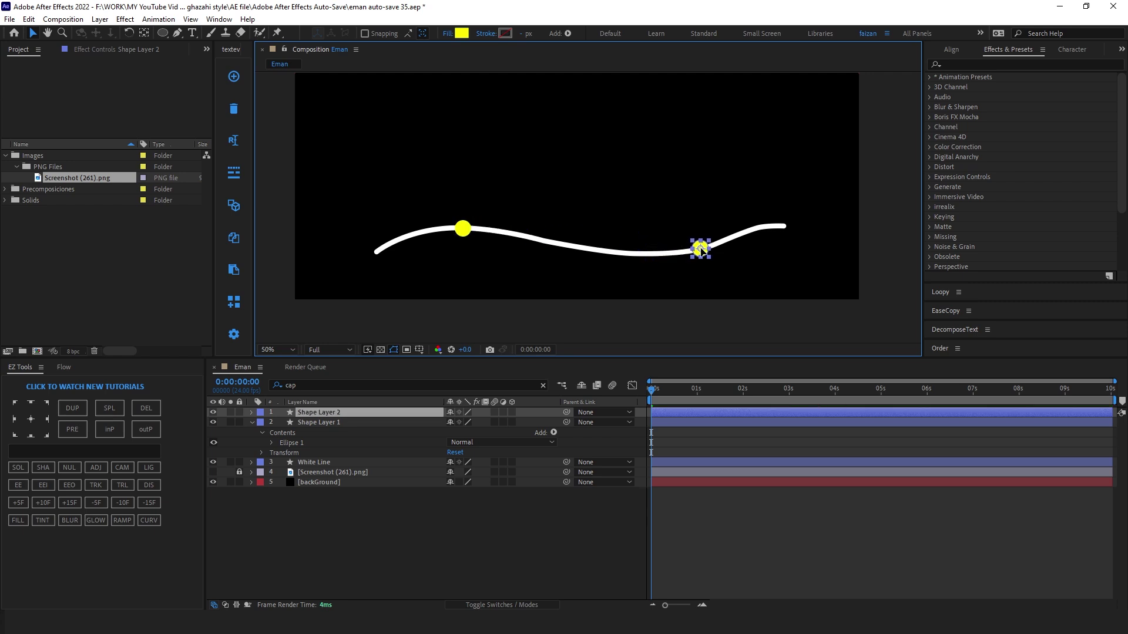
pyautogui.click(503, 490)
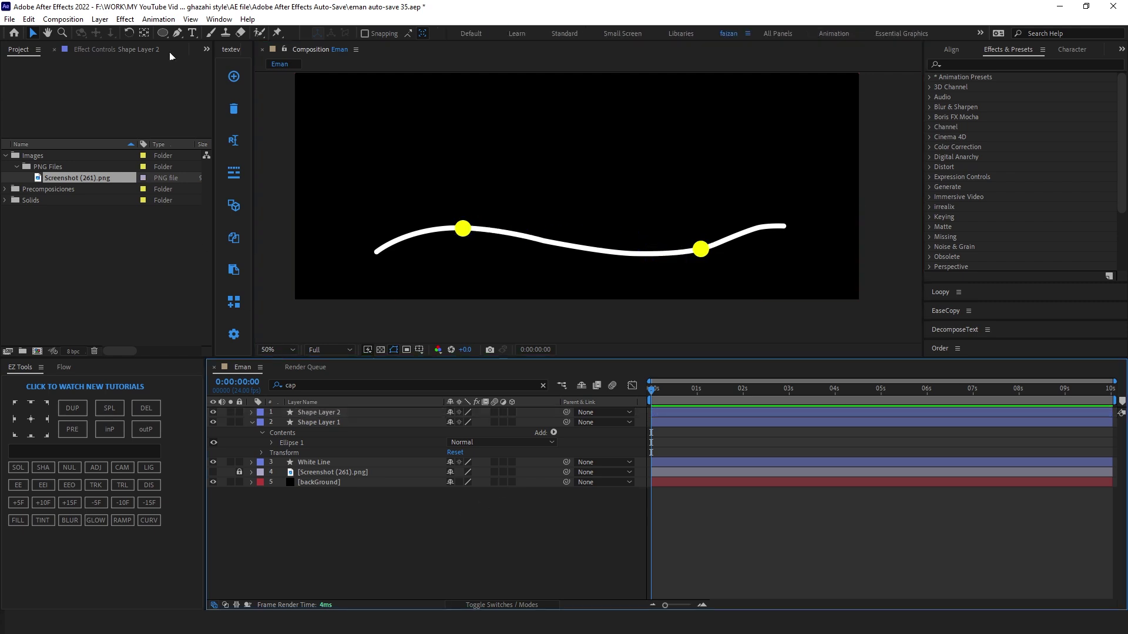
# Step: Draw a downward-bulging curved path beneath the white line, running from the first yellow circle to the second
pyautogui.click(176, 33)
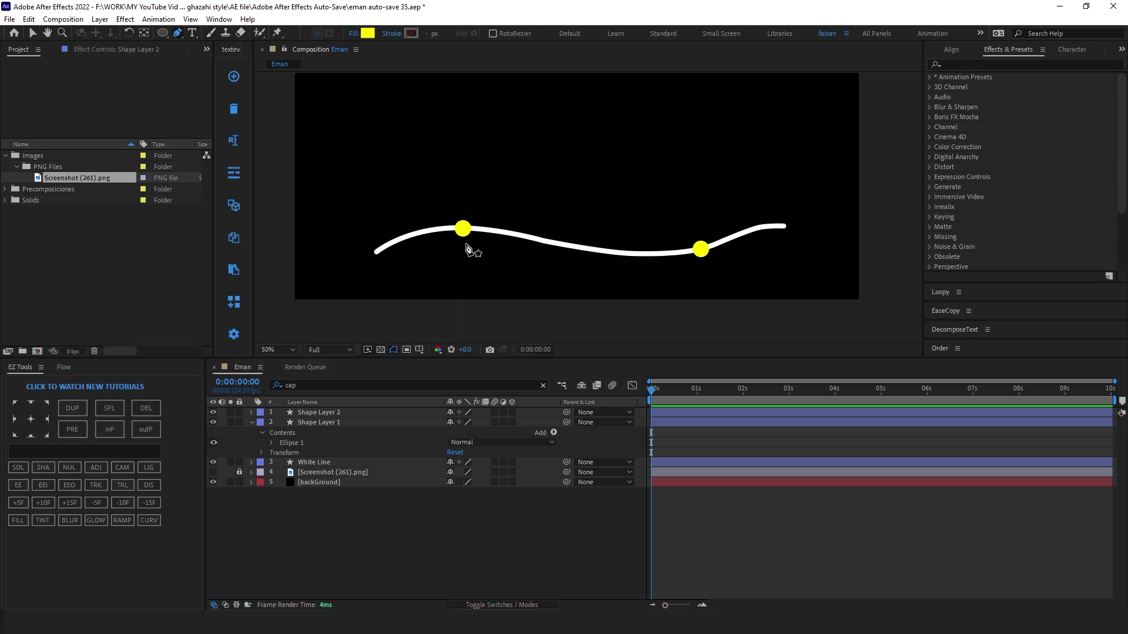
pyautogui.click(464, 242)
pyautogui.moveTo(595, 275); pyautogui.dragTo(668, 284)
pyautogui.click(700, 252)
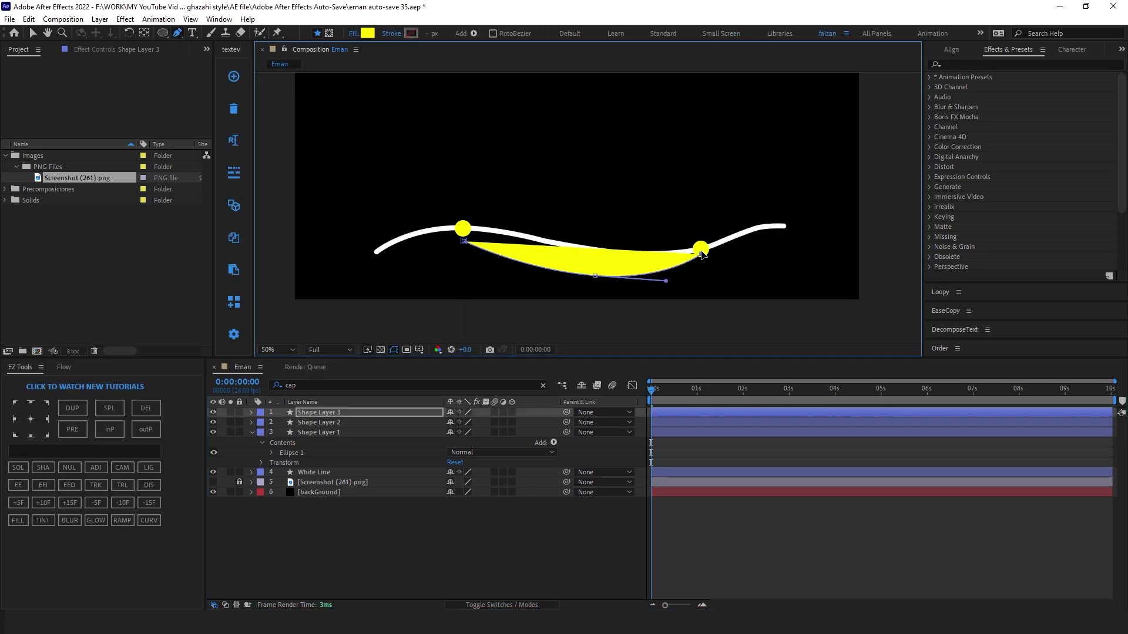
pyautogui.moveTo(596, 276); pyautogui.dragTo(583, 280)
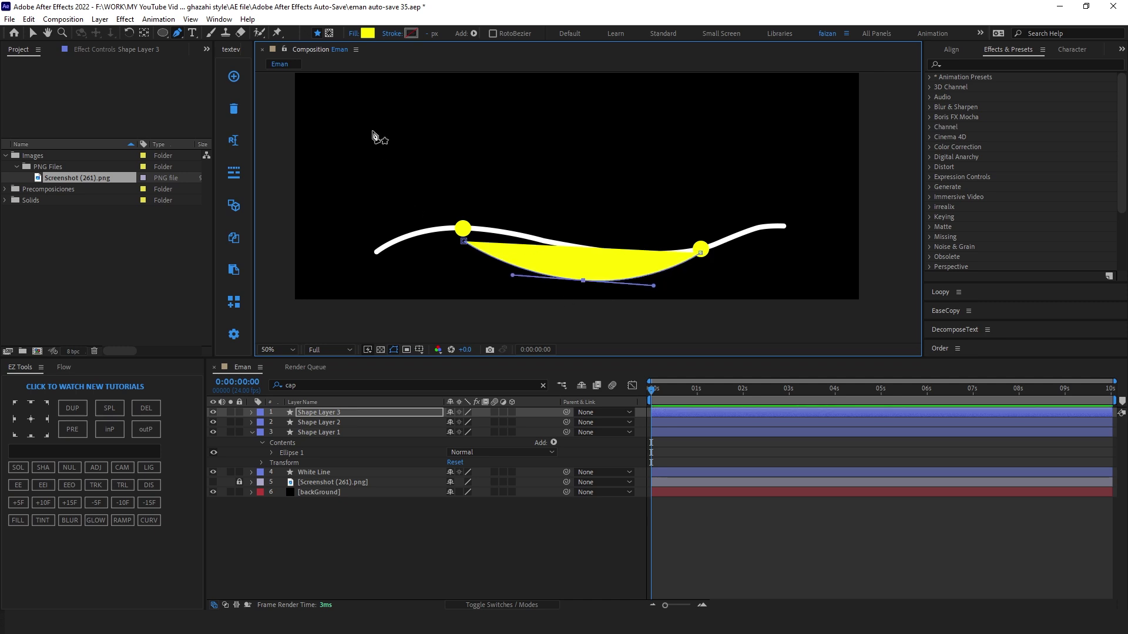
# Step: Set the new curve's fill to None
pyautogui.click(351, 35)
pyautogui.click(461, 53)
pyautogui.click(505, 122)
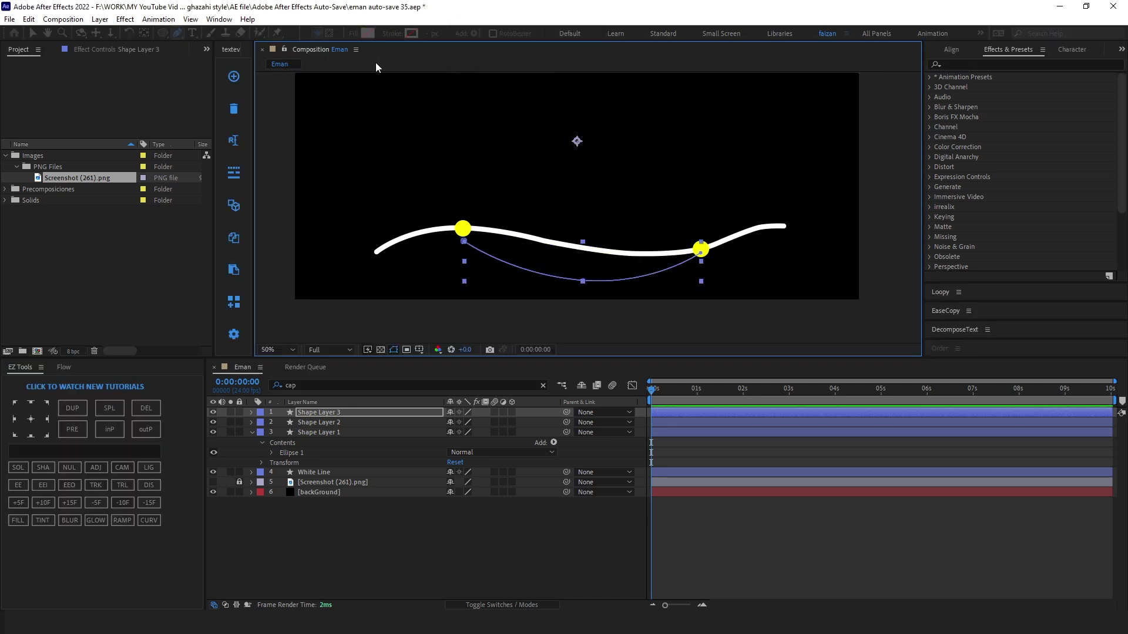
# Step: Give the lower curve a solid stroke at 100% opacity and set its colour to red FF0000
pyautogui.click(392, 33)
pyautogui.click(474, 88)
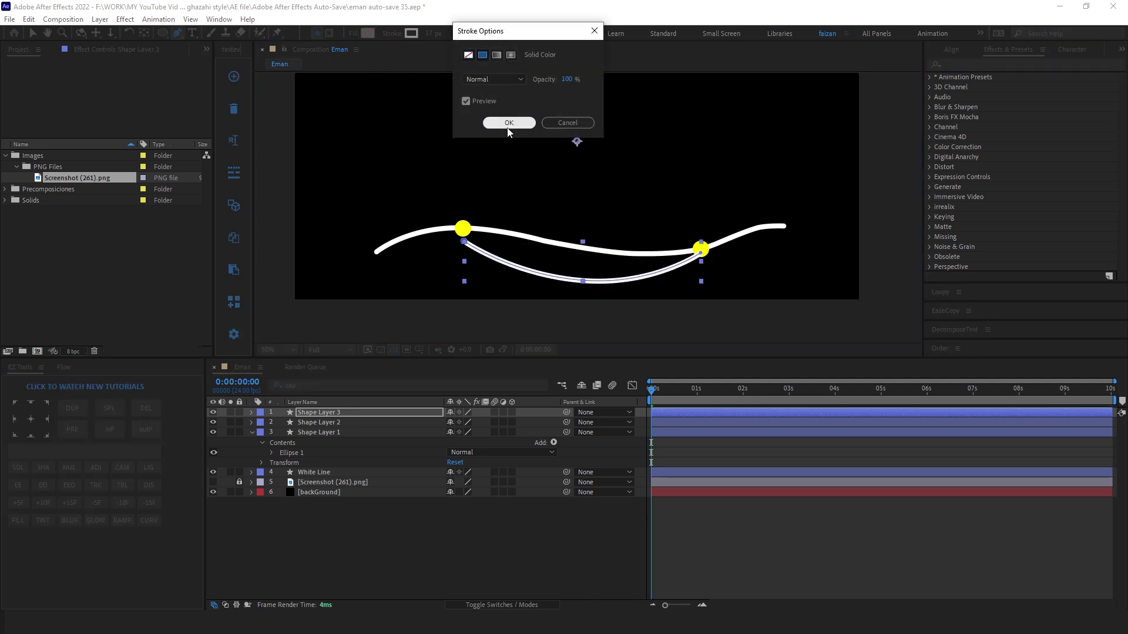
pyautogui.click(504, 121)
pyautogui.click(411, 33)
pyautogui.click(253, 223)
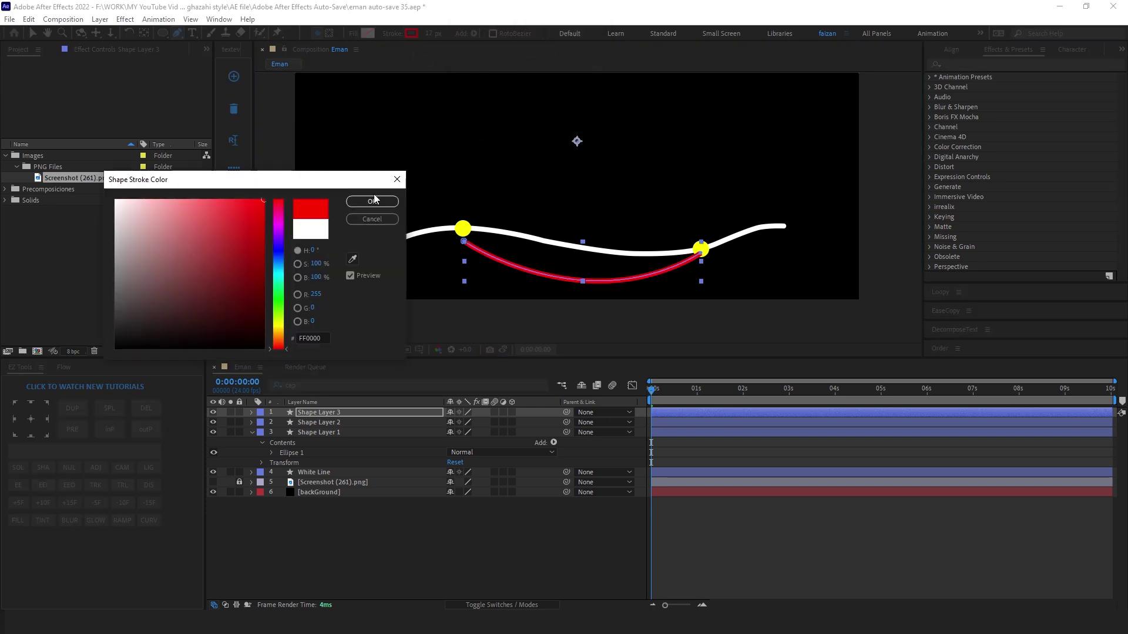
pyautogui.click(373, 195)
pyautogui.click(491, 500)
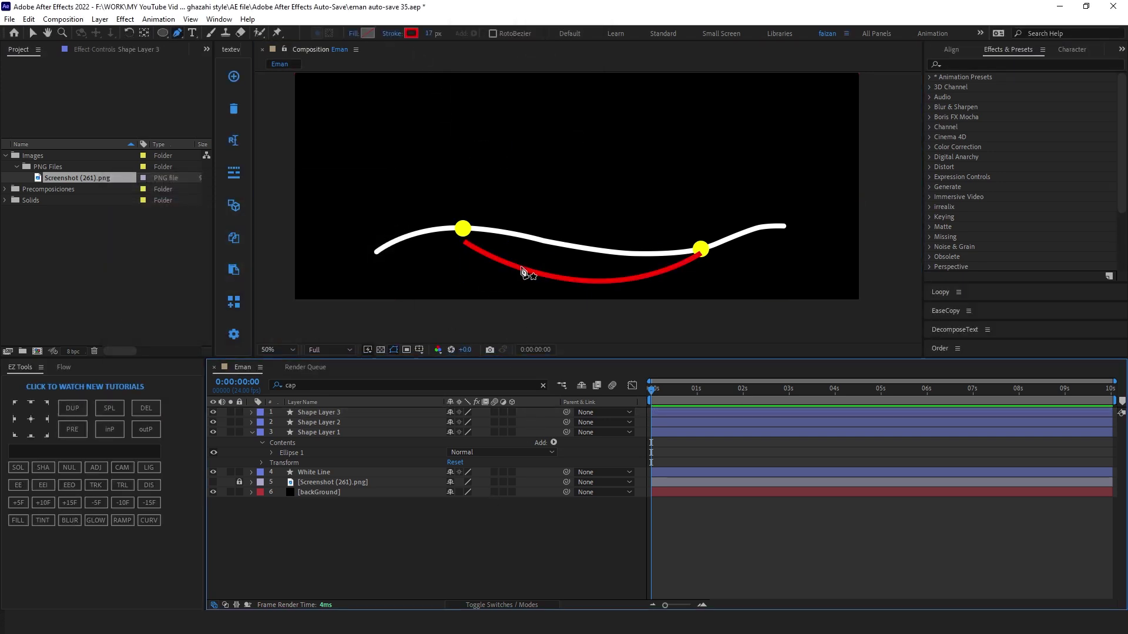
# Step: Taper both ends of the red curve's stroke, with Start Length 34% and End Length 31%
pyautogui.press('v')
pyautogui.click(551, 279)
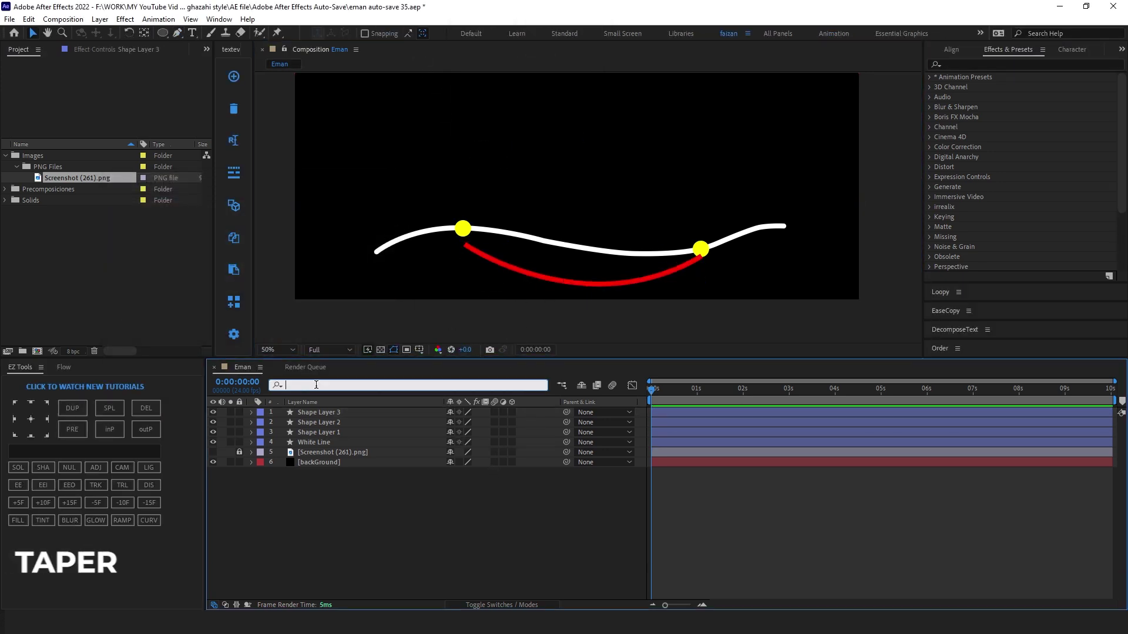
pyautogui.click(316, 384)
pyautogui.write('t')
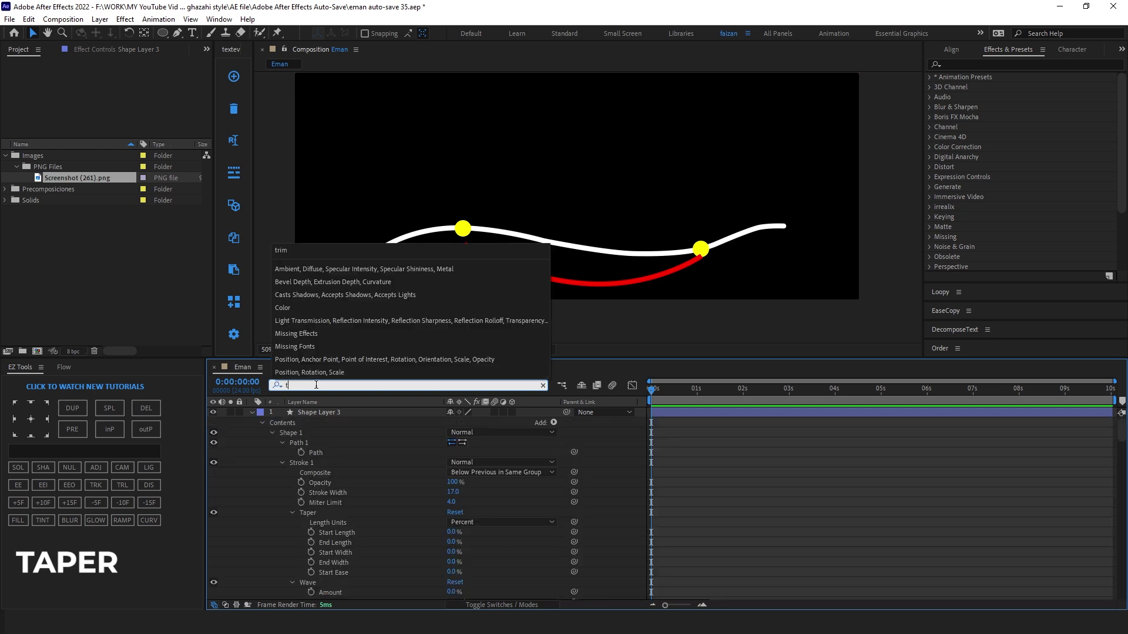
pyautogui.click(378, 533)
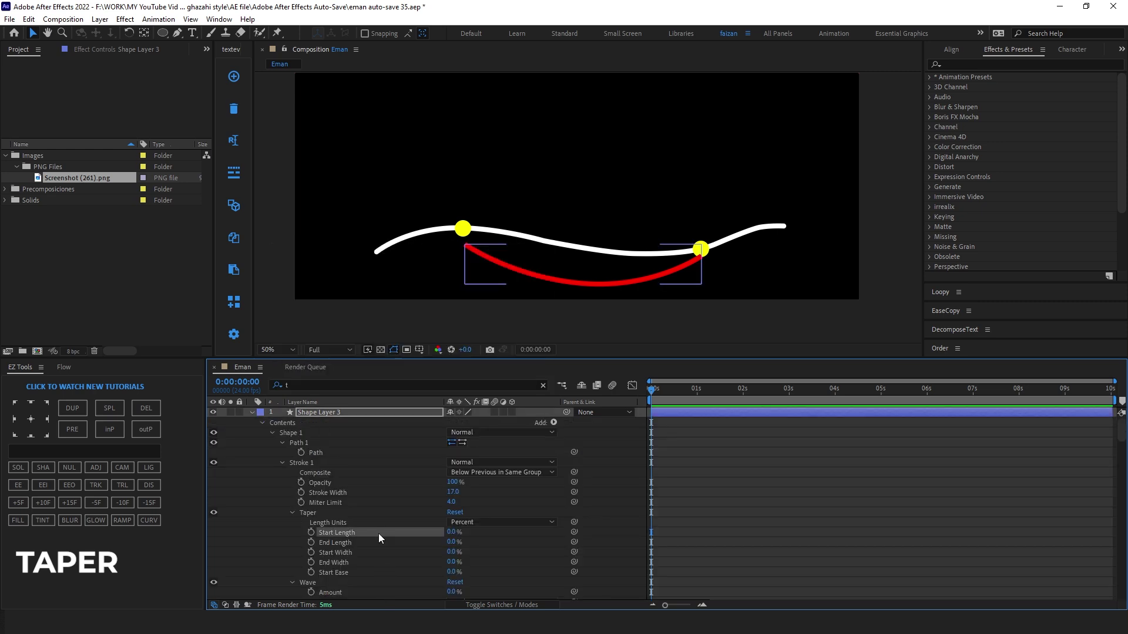
pyautogui.click(344, 513)
pyautogui.moveTo(447, 533); pyautogui.dragTo(464, 533)
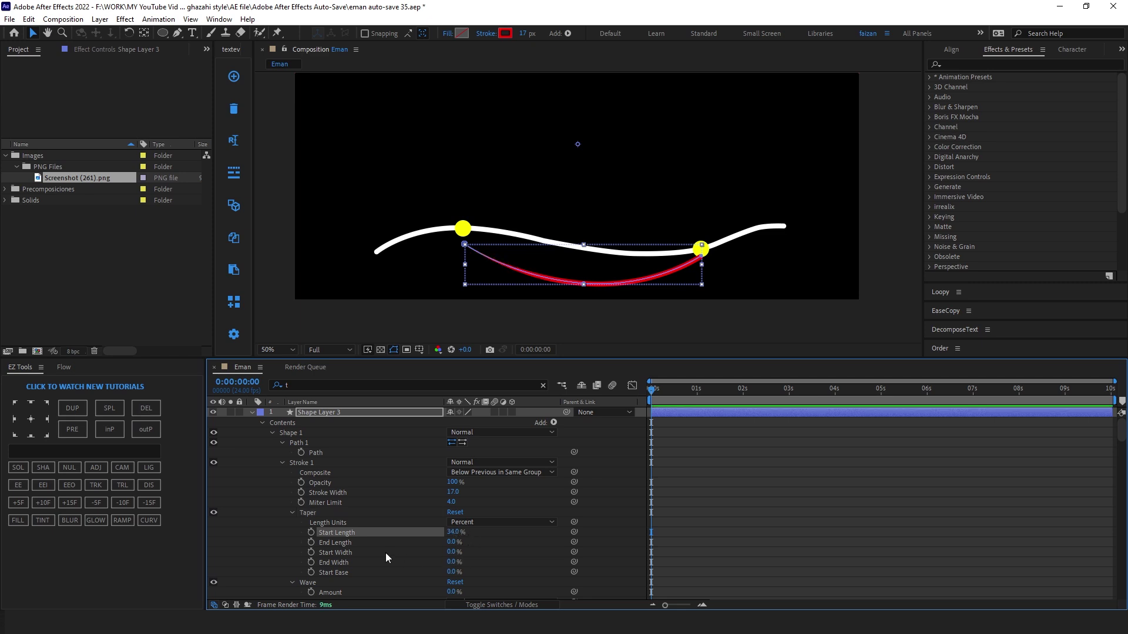
pyautogui.moveTo(450, 542); pyautogui.dragTo(454, 542)
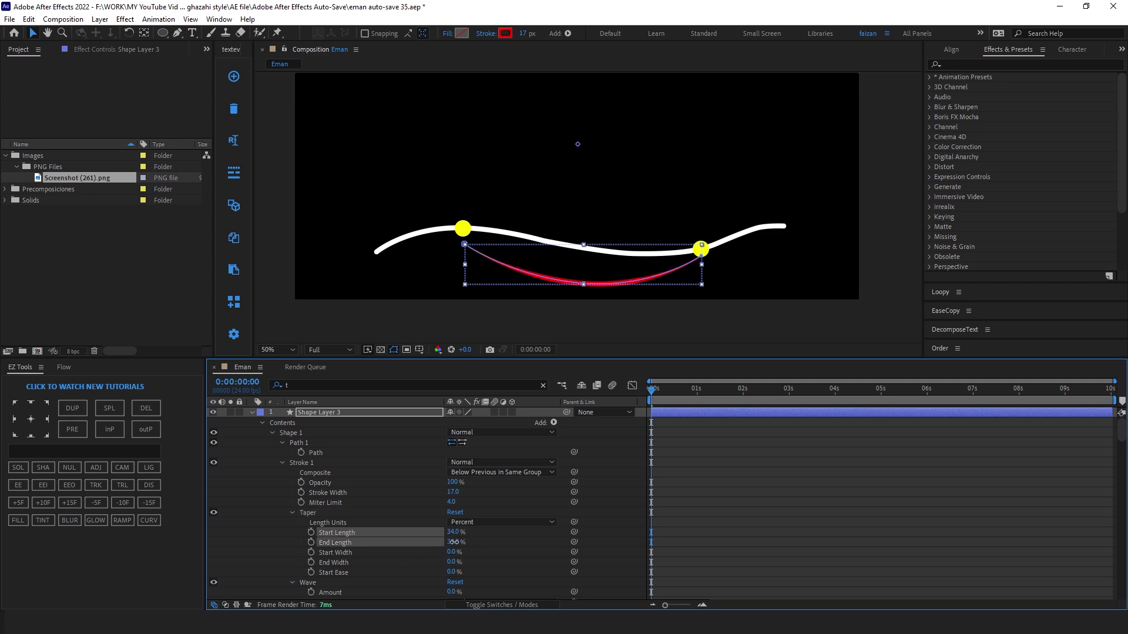
# Step: Set the red curve's stroke width to 9 px
pyautogui.click(522, 34)
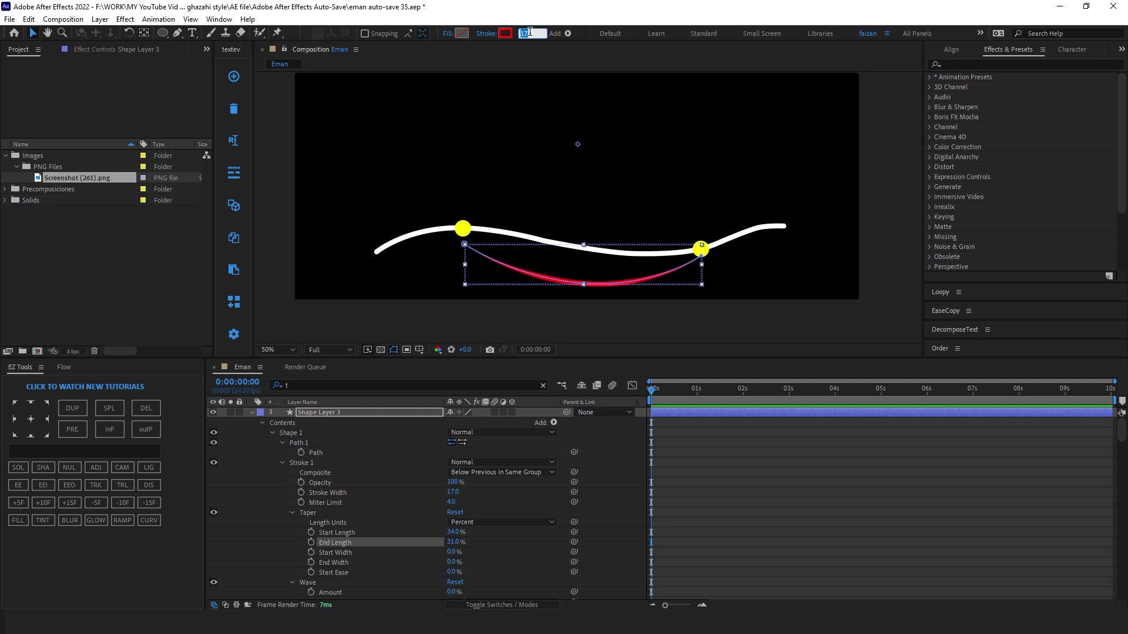
pyautogui.write('9')
pyautogui.press('Return')
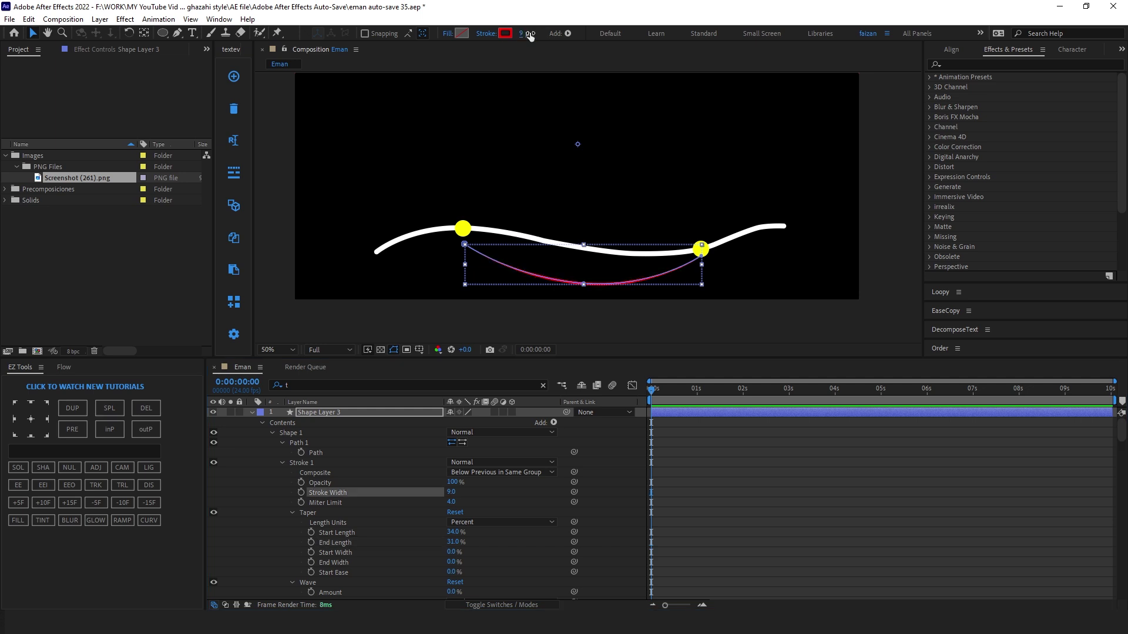
pyautogui.click(718, 340)
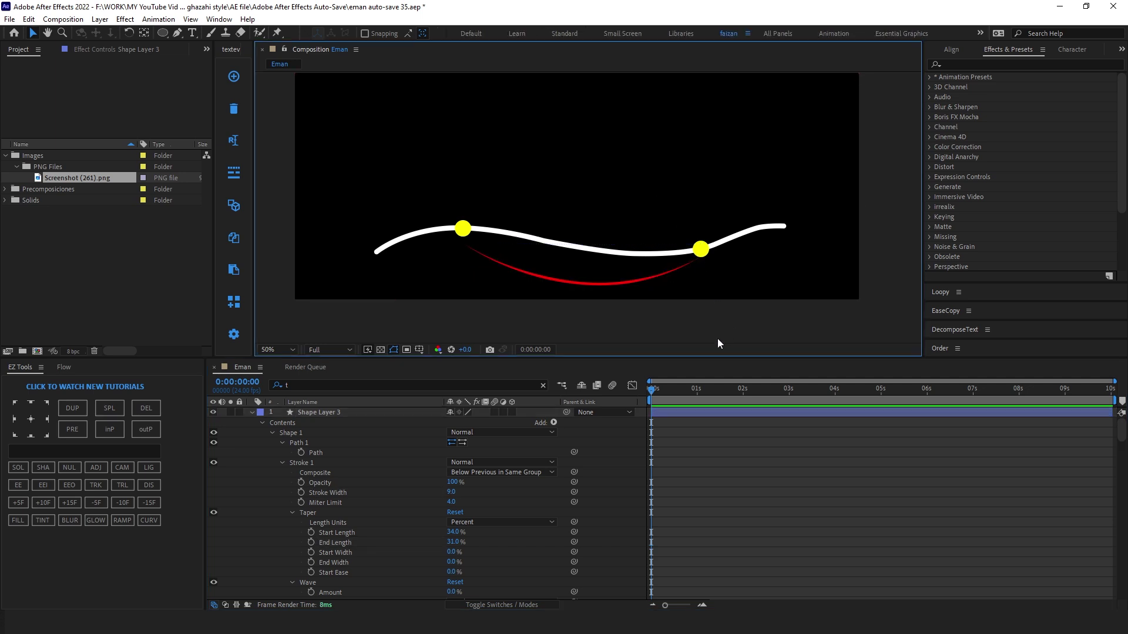
# Step: Rename the red curve's layer as Red line
pyautogui.click(253, 414)
pyautogui.rightClick(322, 412)
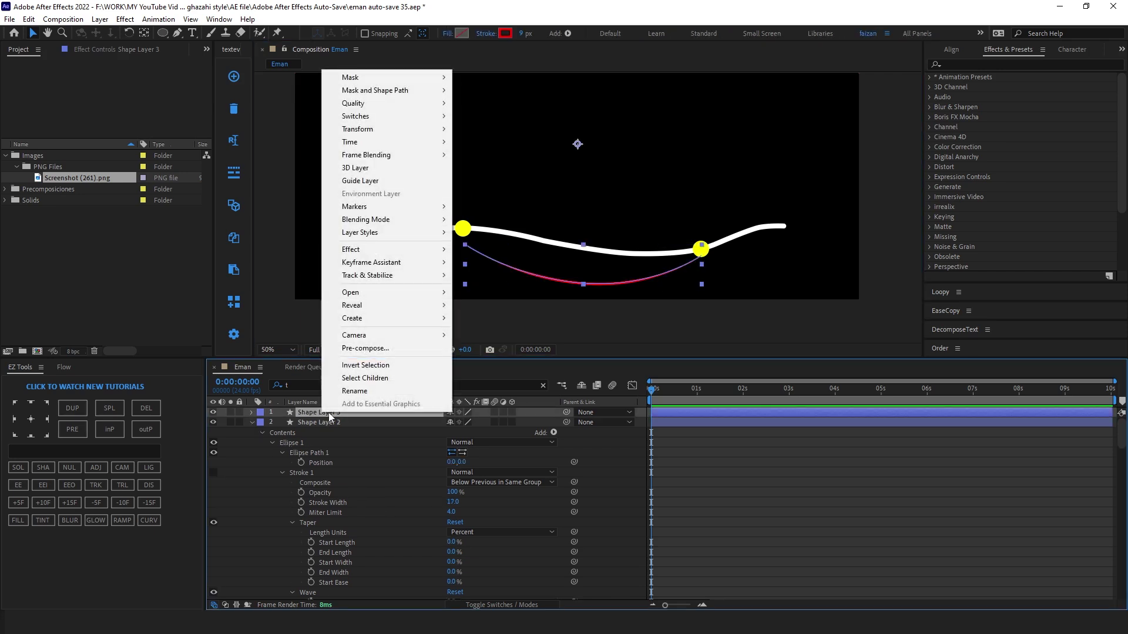
pyautogui.click(358, 392)
pyautogui.write('Red line')
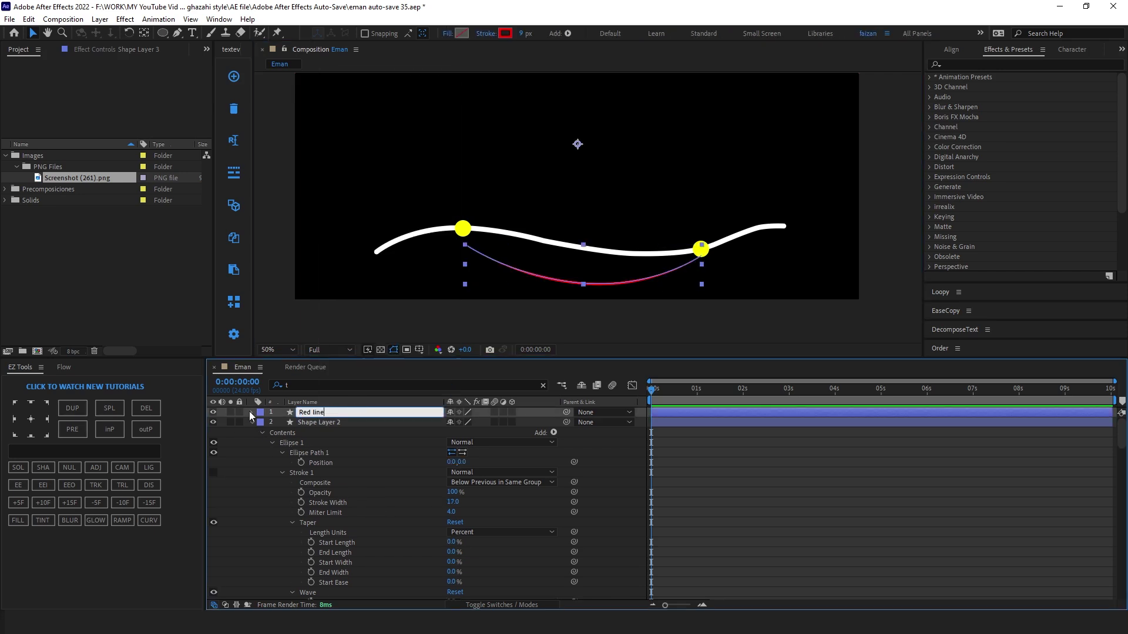
pyautogui.press('Return')
# Step: Rename Shape Layer 2, the second yellow circle's layer, as c2
pyautogui.click(329, 421)
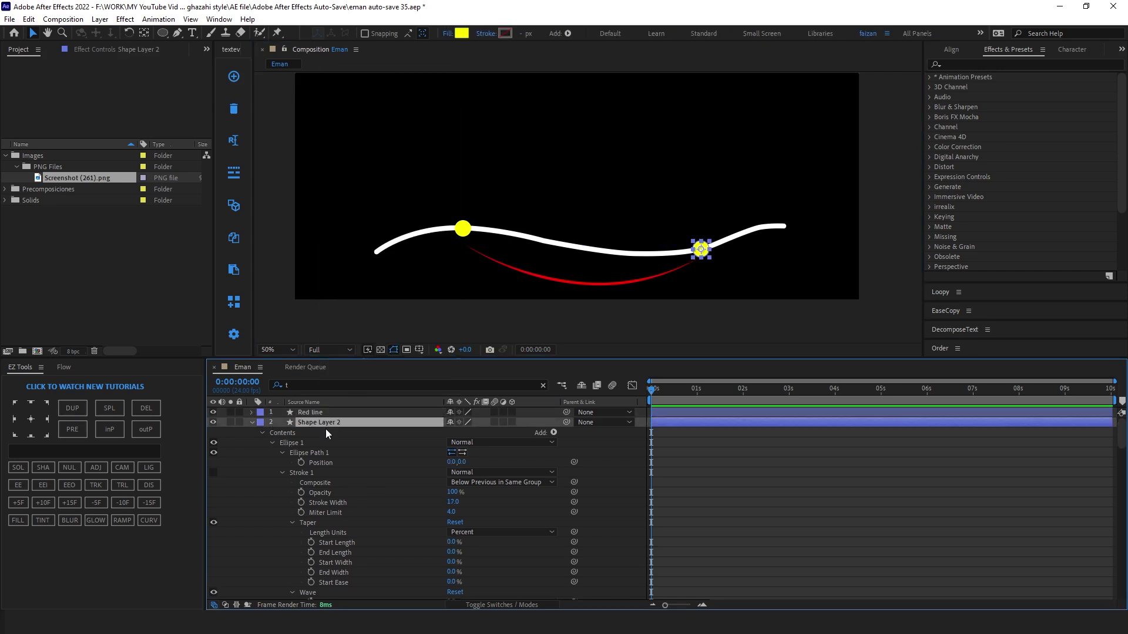
pyautogui.hotkey('ctrl', 'd')
pyautogui.rightClick(321, 421)
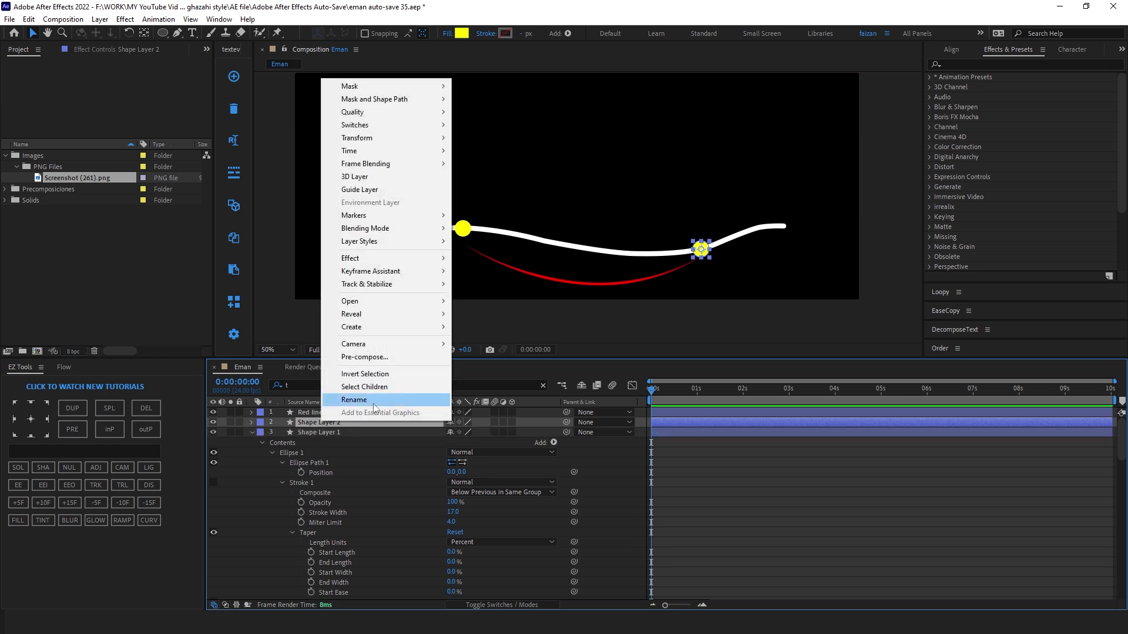
pyautogui.click(373, 402)
pyautogui.write('c2')
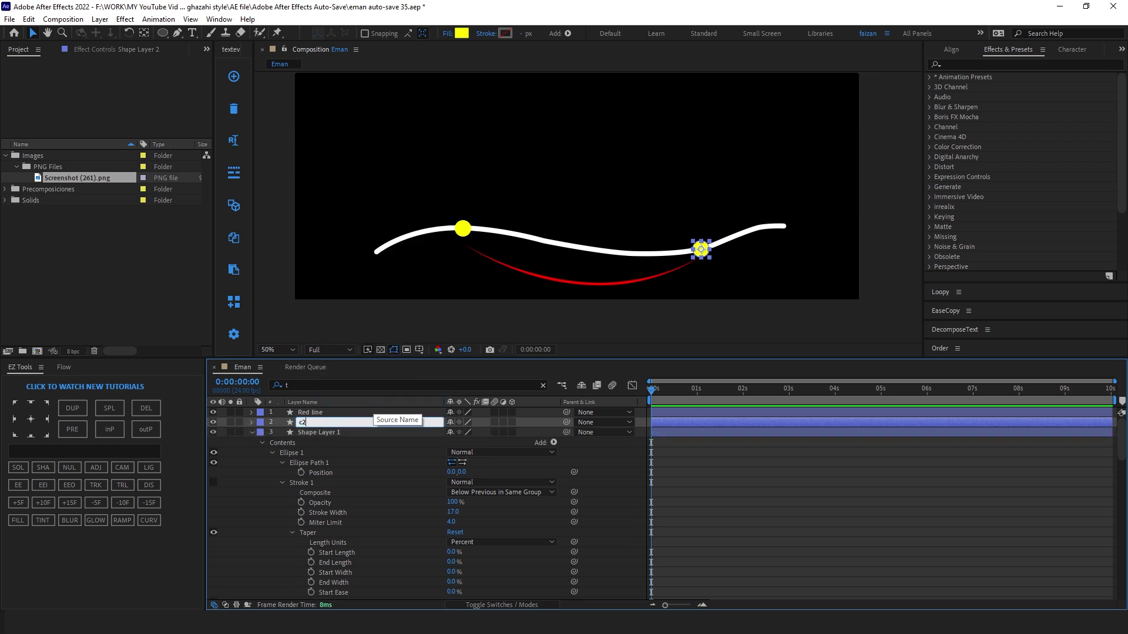
pyautogui.click(415, 448)
# Step: Rename Shape Layer 1, the first yellow circle's layer, as c1
pyautogui.rightClick(309, 433)
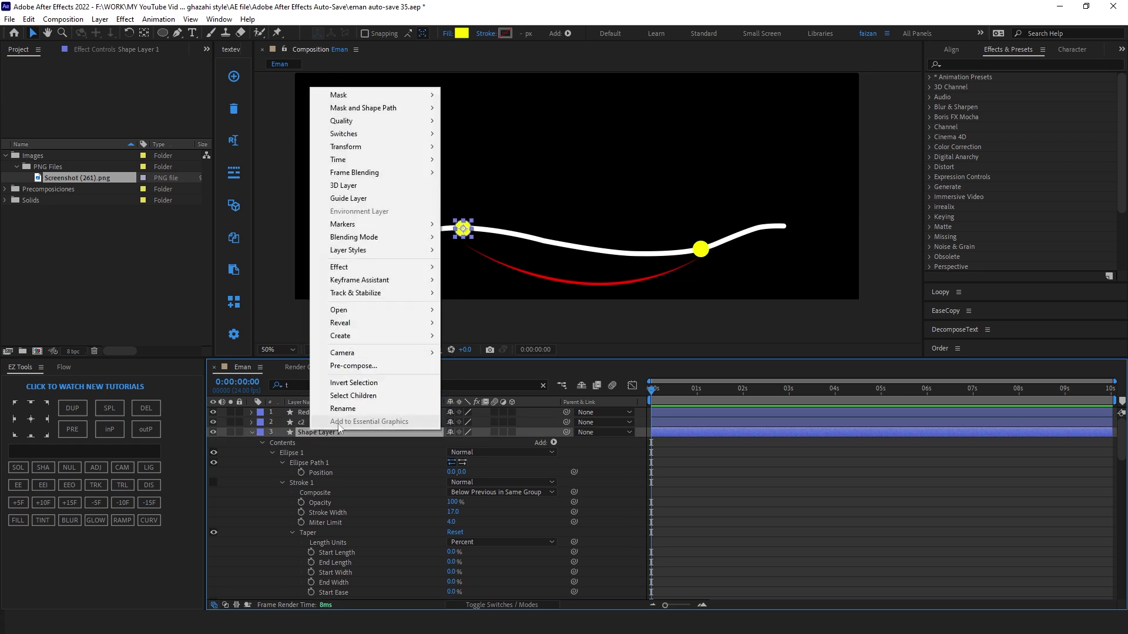
pyautogui.click(340, 411)
pyautogui.write('c')
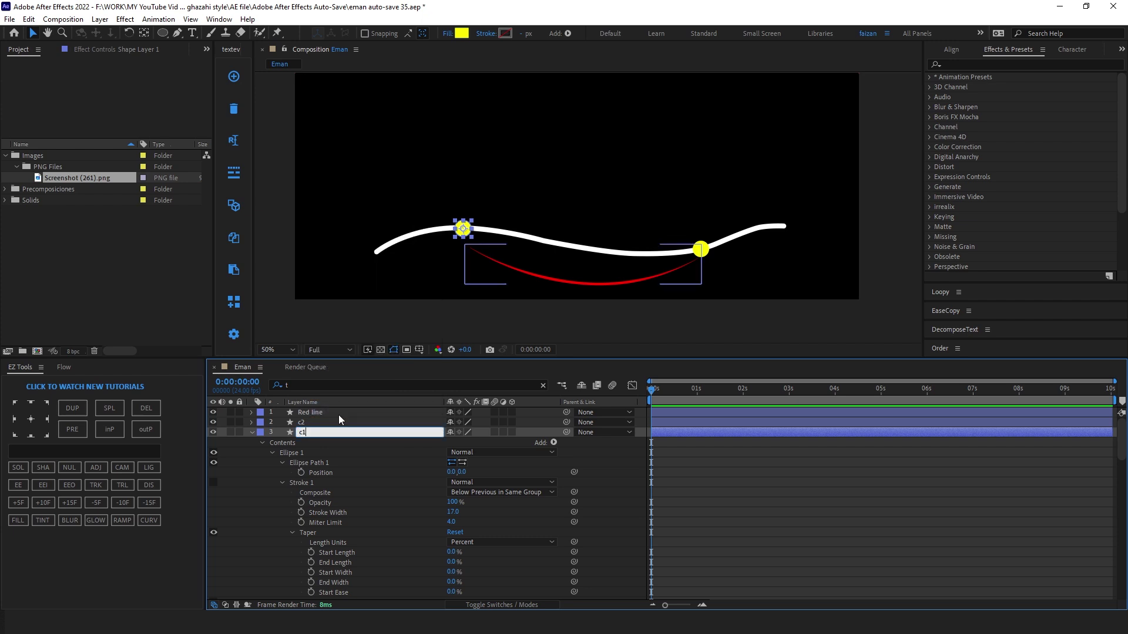
pyautogui.write('1')
pyautogui.press('Return')
# Step: Duplicate the Red line layer and flip the copy vertically
pyautogui.click(318, 413)
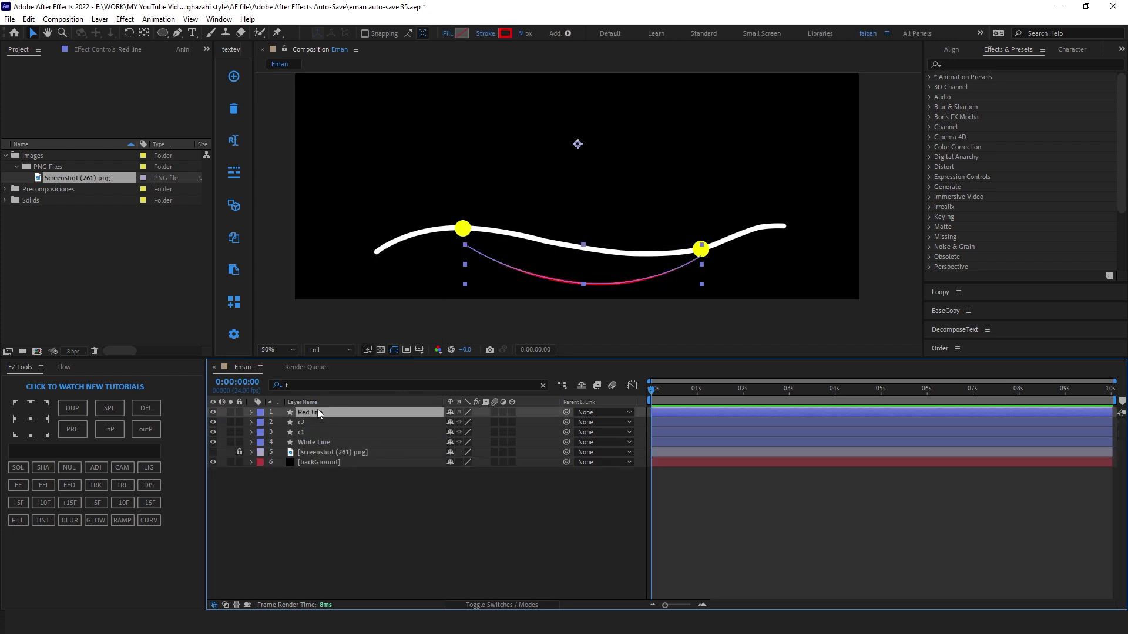
pyautogui.hotkey('ctrl', 'd')
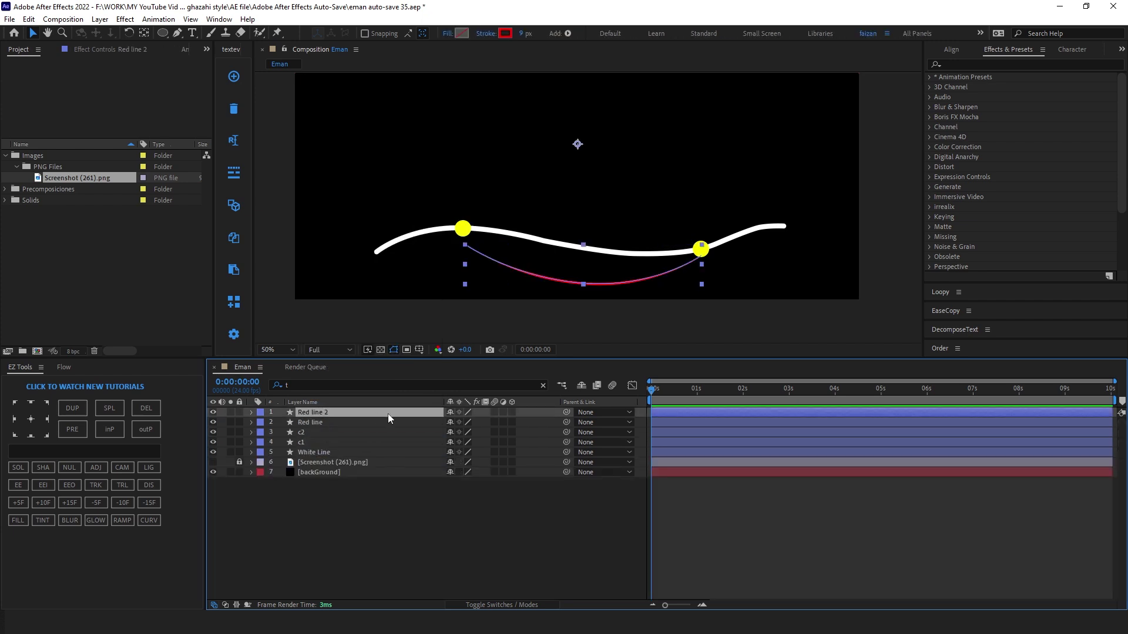
pyautogui.scroll(-4, 562, 294)
pyautogui.rightClick(355, 410)
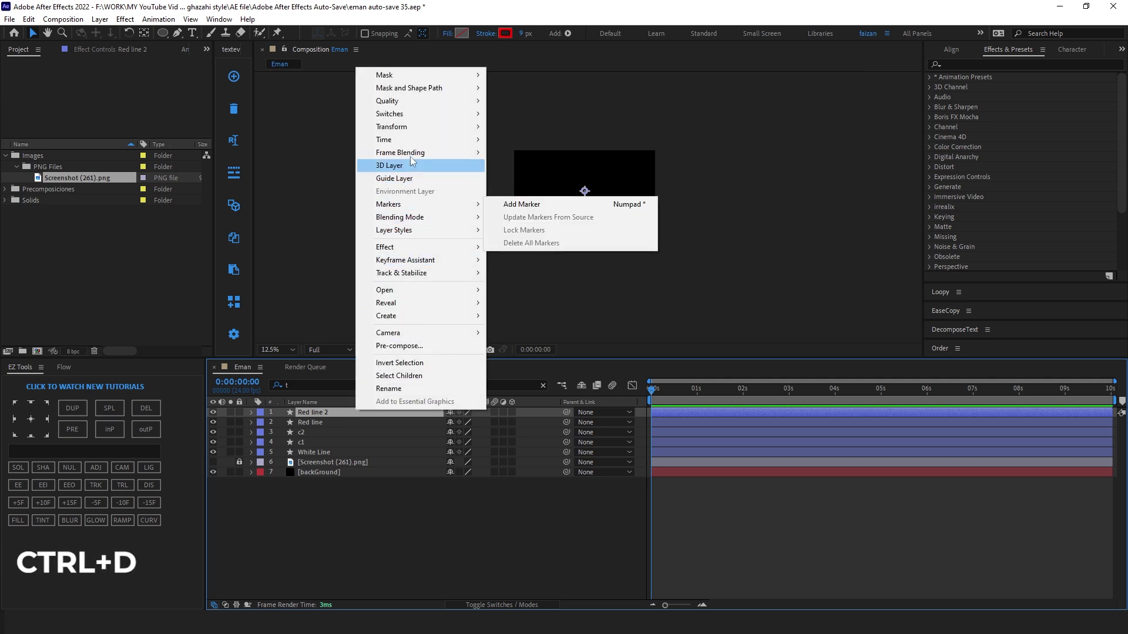
pyautogui.moveTo(423, 127)
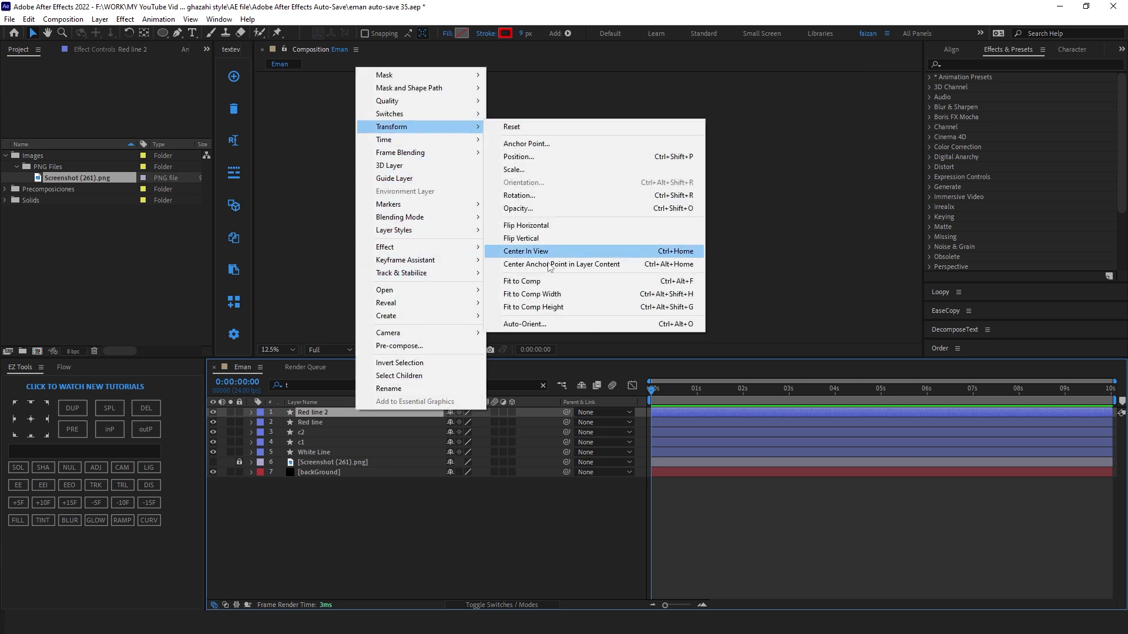
pyautogui.click(523, 238)
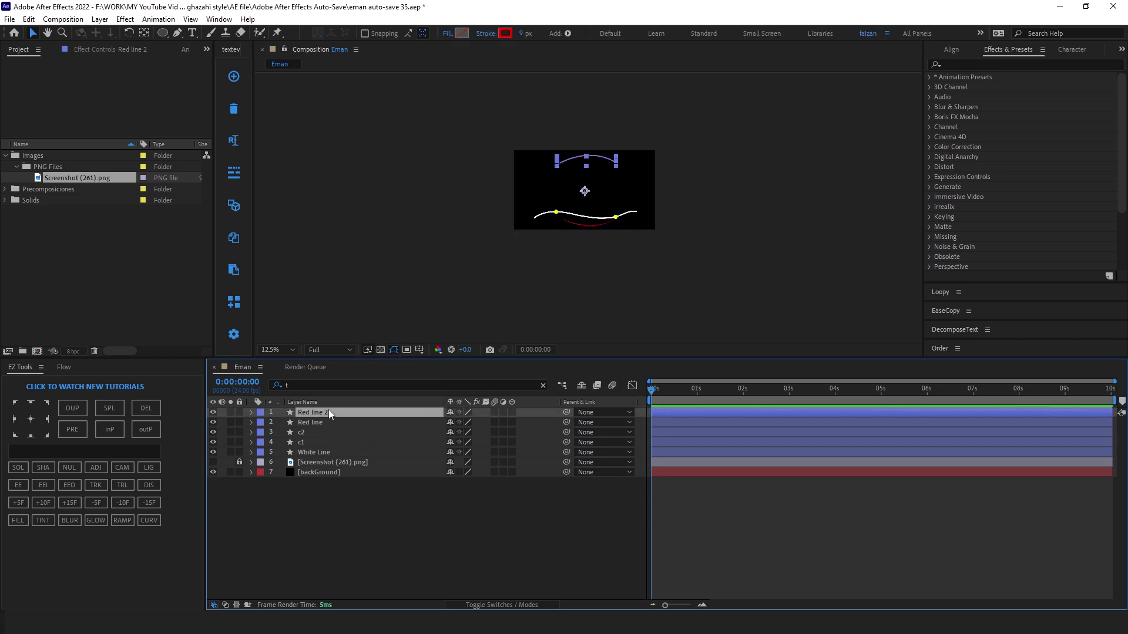
# Step: Move the flipped curve above the white line and reshape its path to arc from the first yellow circle to the second
pyautogui.scroll(1, 588, 206)
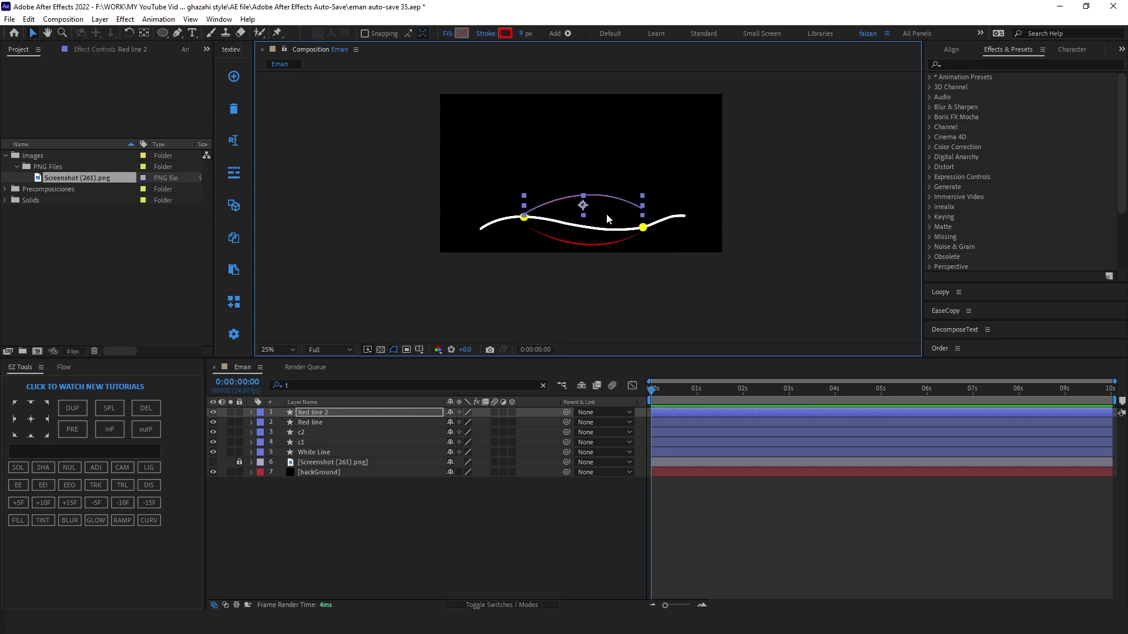
pyautogui.scroll(4, 606, 213)
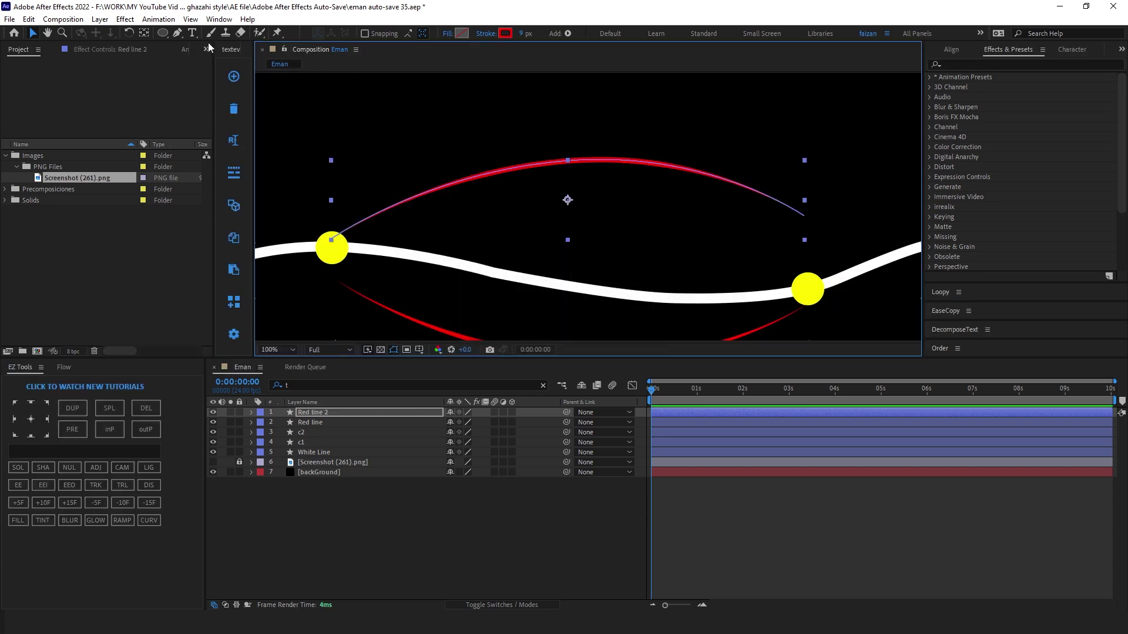
pyautogui.click(177, 34)
pyautogui.moveTo(566, 169); pyautogui.dragTo(707, 158)
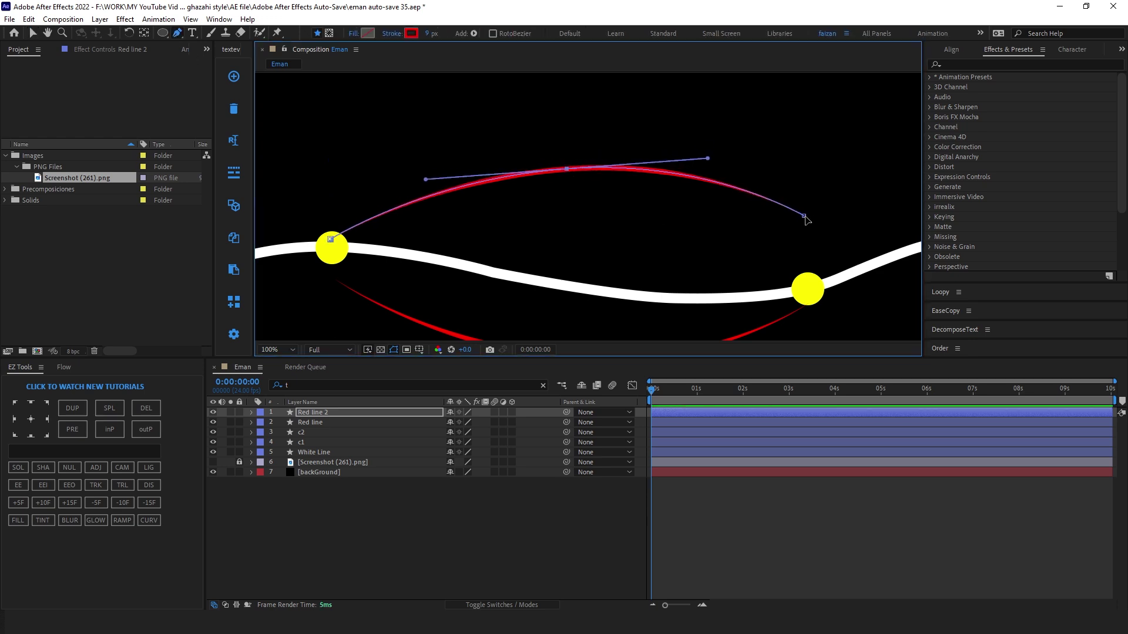
pyautogui.moveTo(804, 217); pyautogui.dragTo(804, 271)
pyautogui.moveTo(566, 169); pyautogui.dragTo(560, 199)
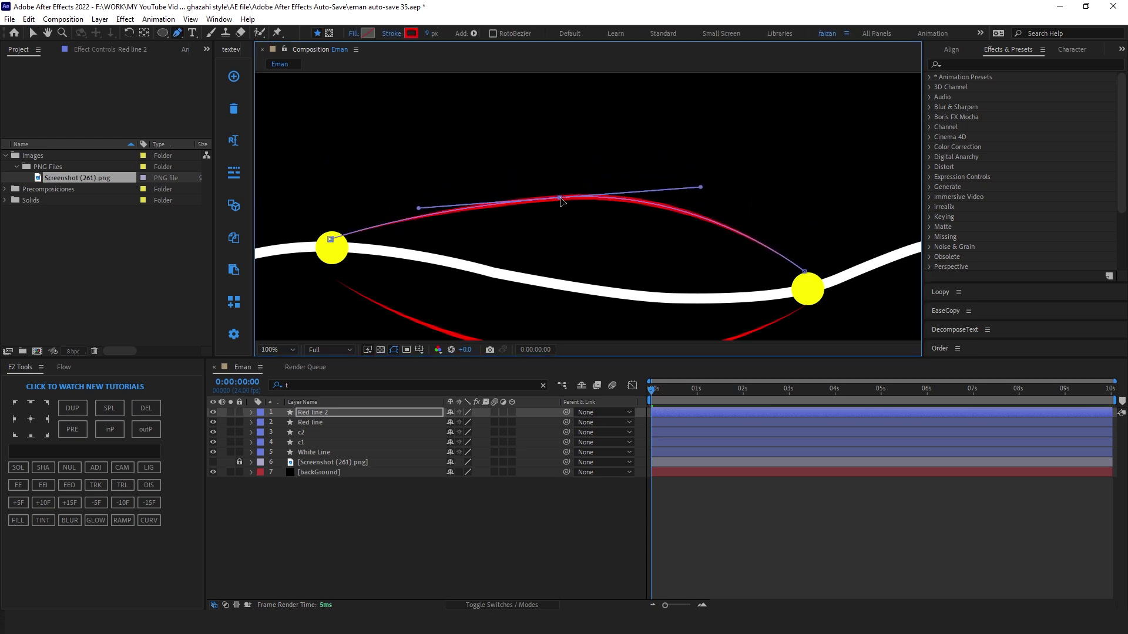
pyautogui.moveTo(700, 187); pyautogui.dragTo(705, 180)
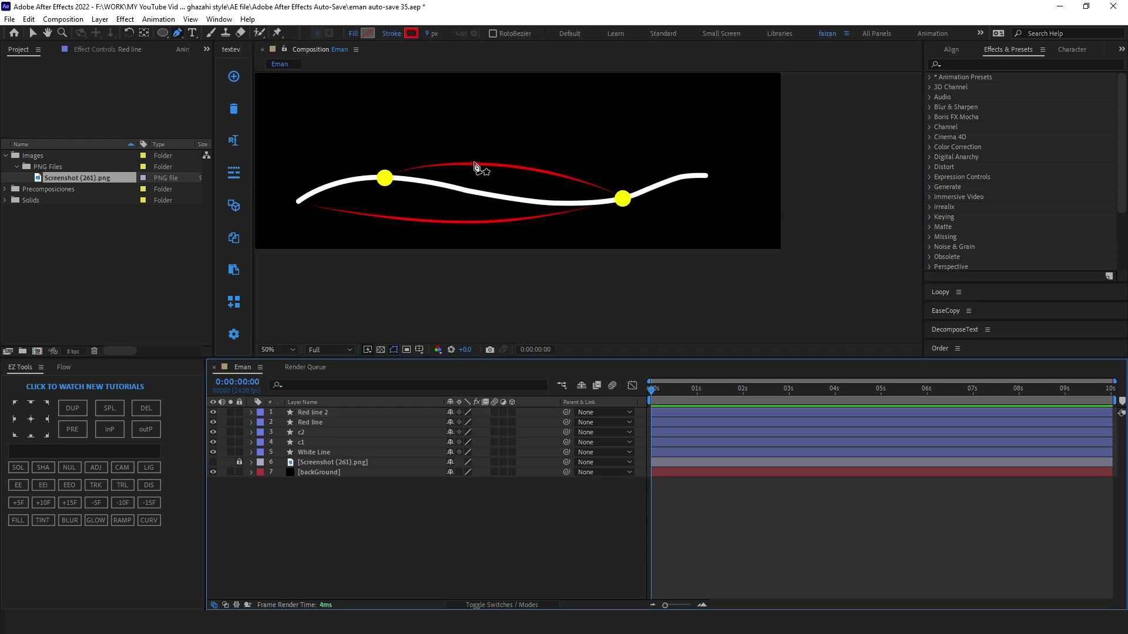
# Step: Change the upper curve's stroke to yellow by sampling the colour of the second yellow circle
pyautogui.press('v')
pyautogui.click(484, 164)
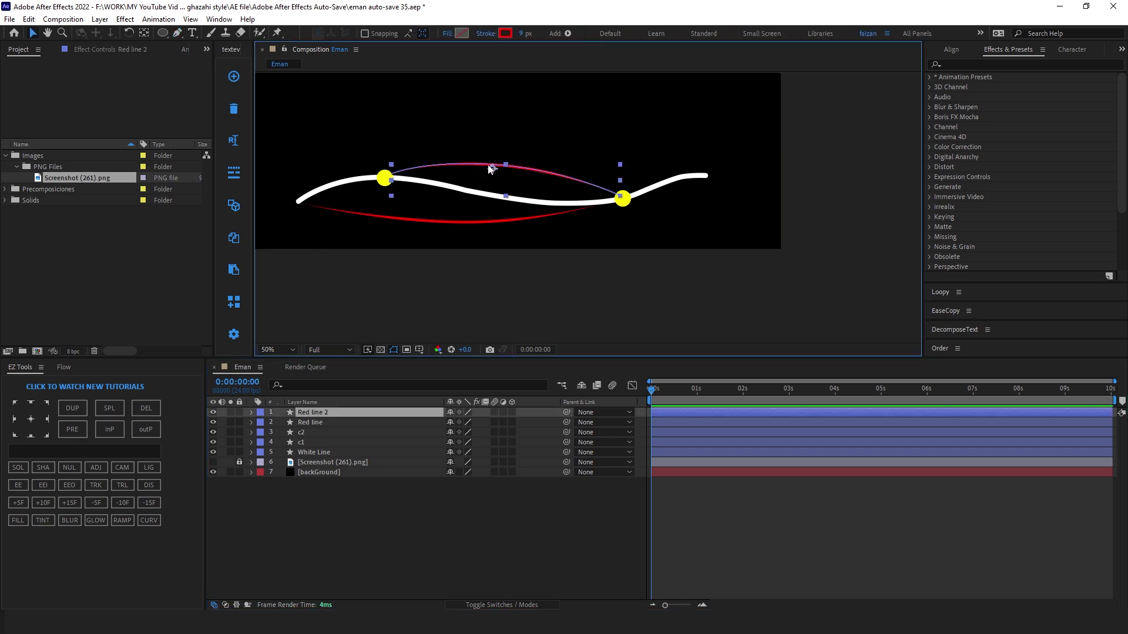
pyautogui.click(506, 33)
pyautogui.click(352, 259)
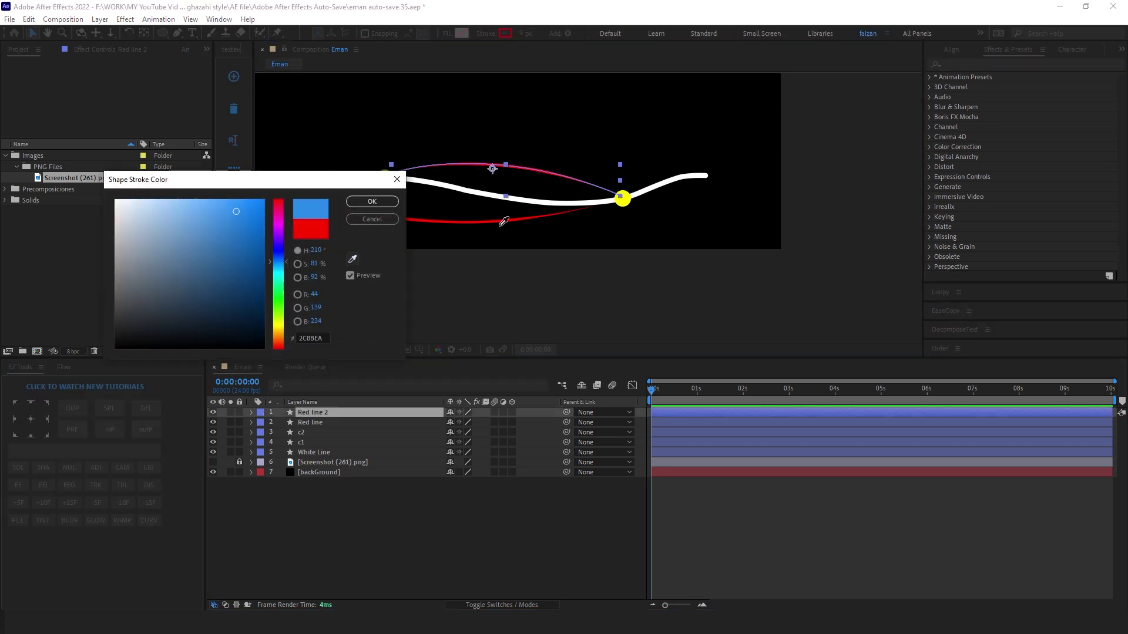
pyautogui.click(624, 198)
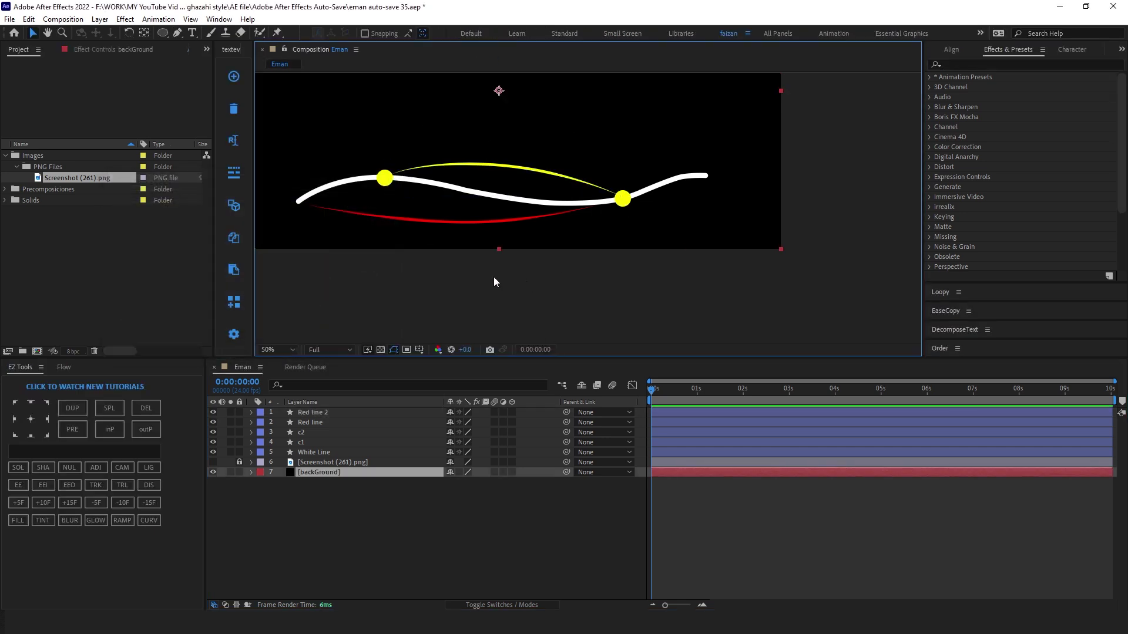
# Step: Add a text layer reading "point a" in the empty area above the first yellow circle
pyautogui.moveTo(493, 277); pyautogui.dragTo(572, 335)
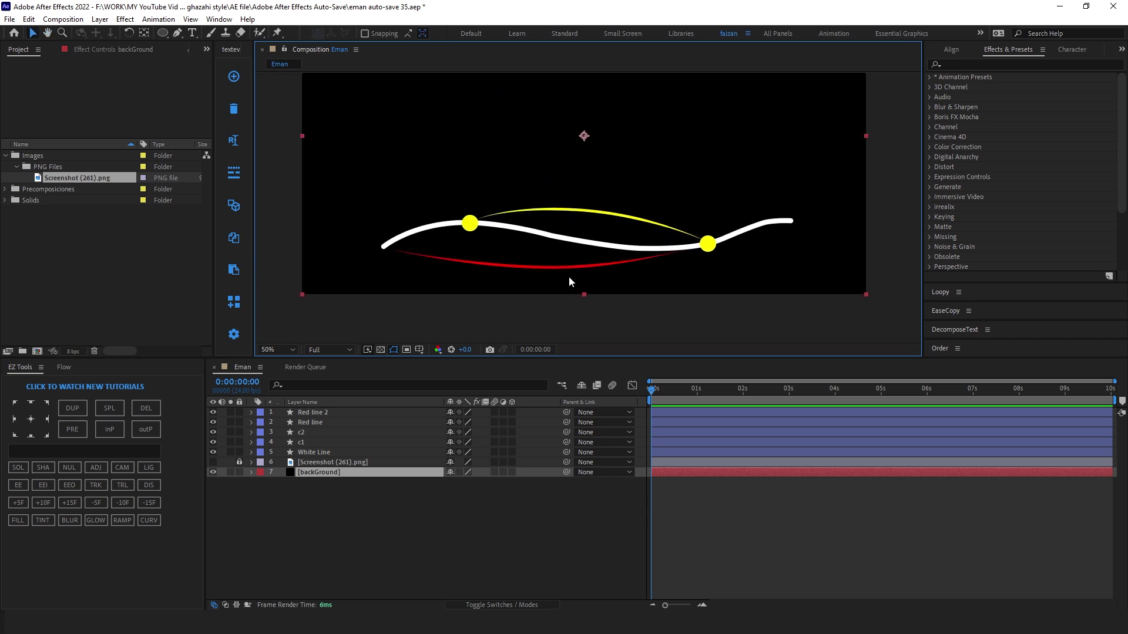
pyautogui.hotkey('ctrl', 't')
pyautogui.click(411, 156)
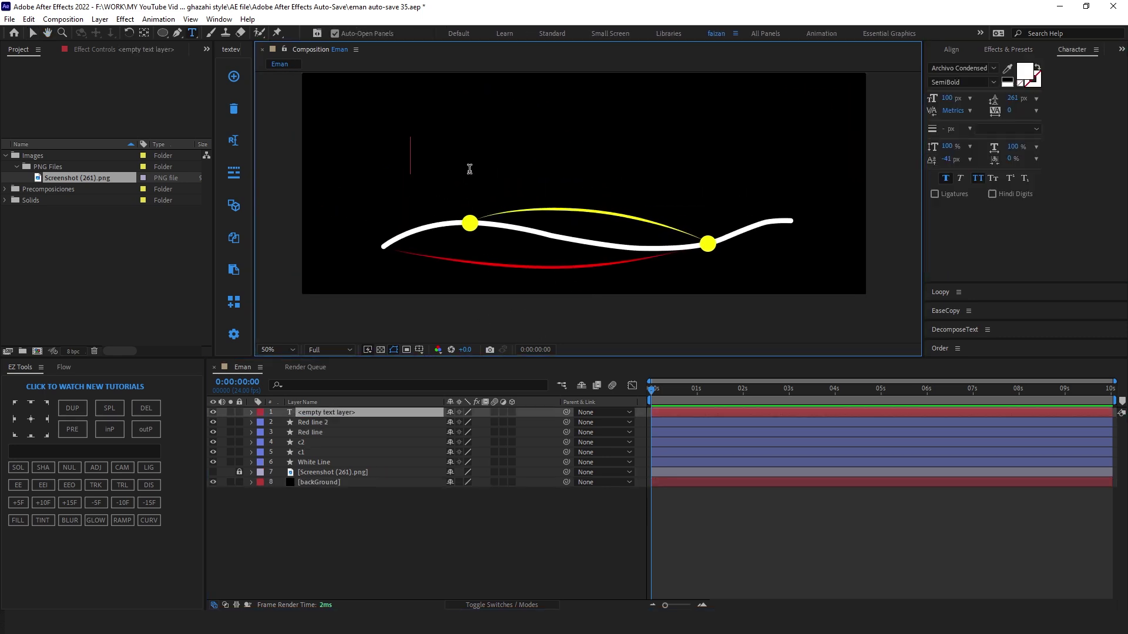
pyautogui.write('point')
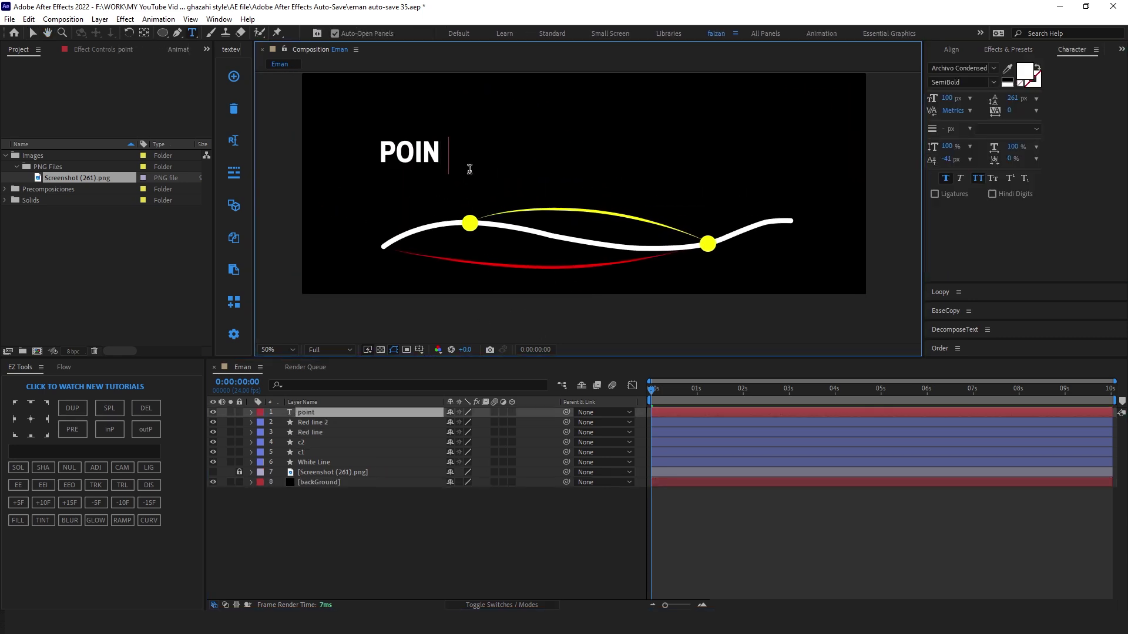
pyautogui.write(' a')
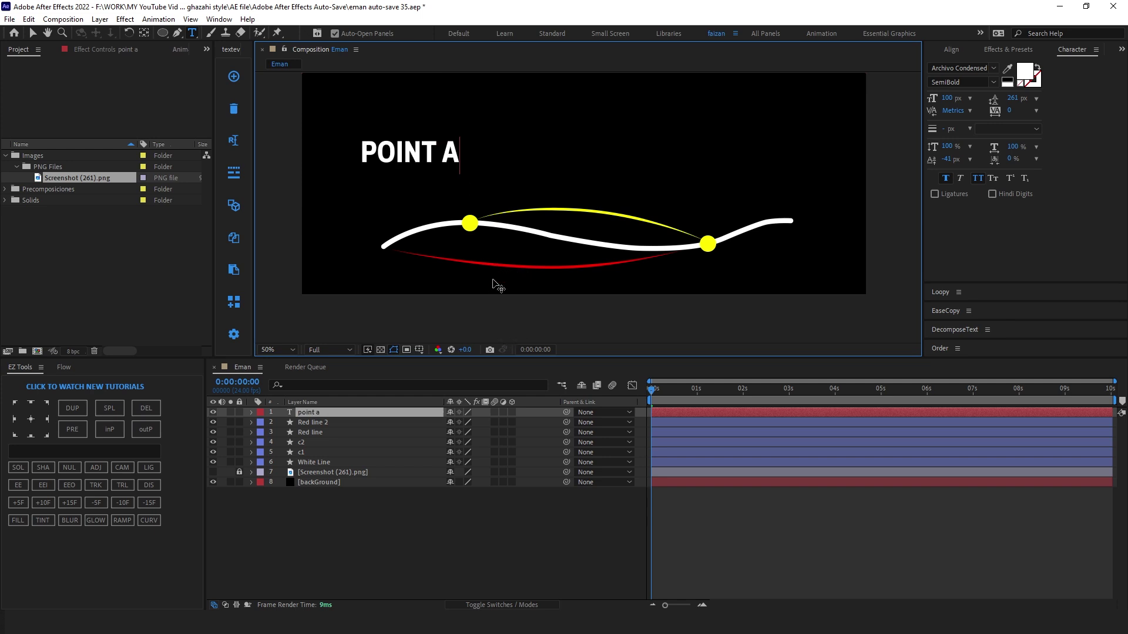
# Step: Duplicate the point a label, place the copy near the white line's far end, and change its text to "point B"
pyautogui.click(428, 526)
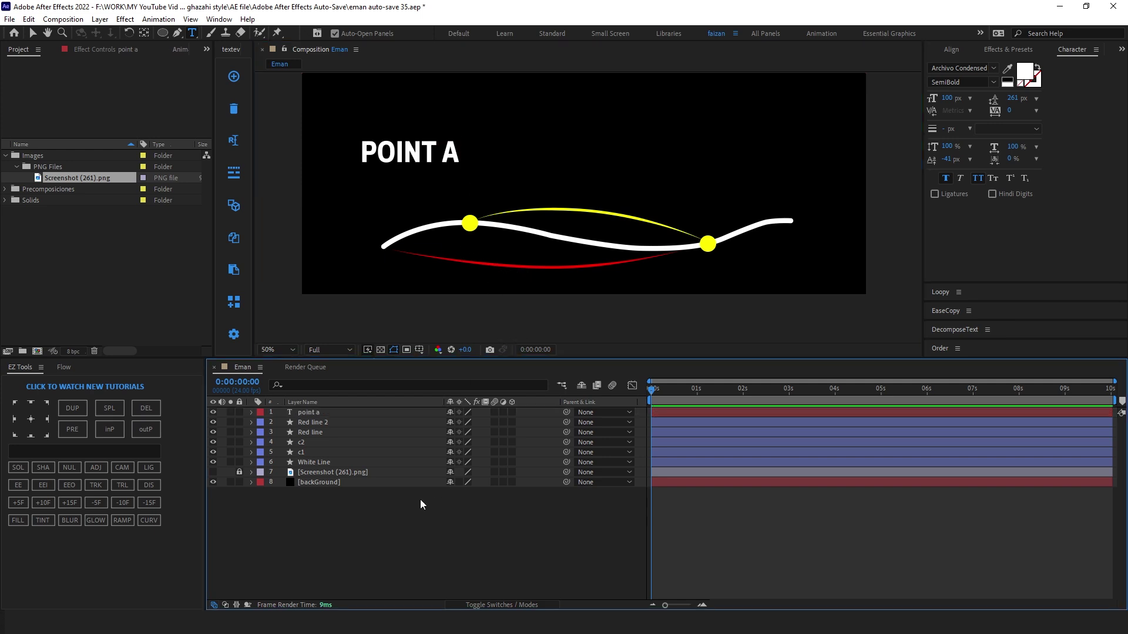
pyautogui.press('v')
pyautogui.click(340, 413)
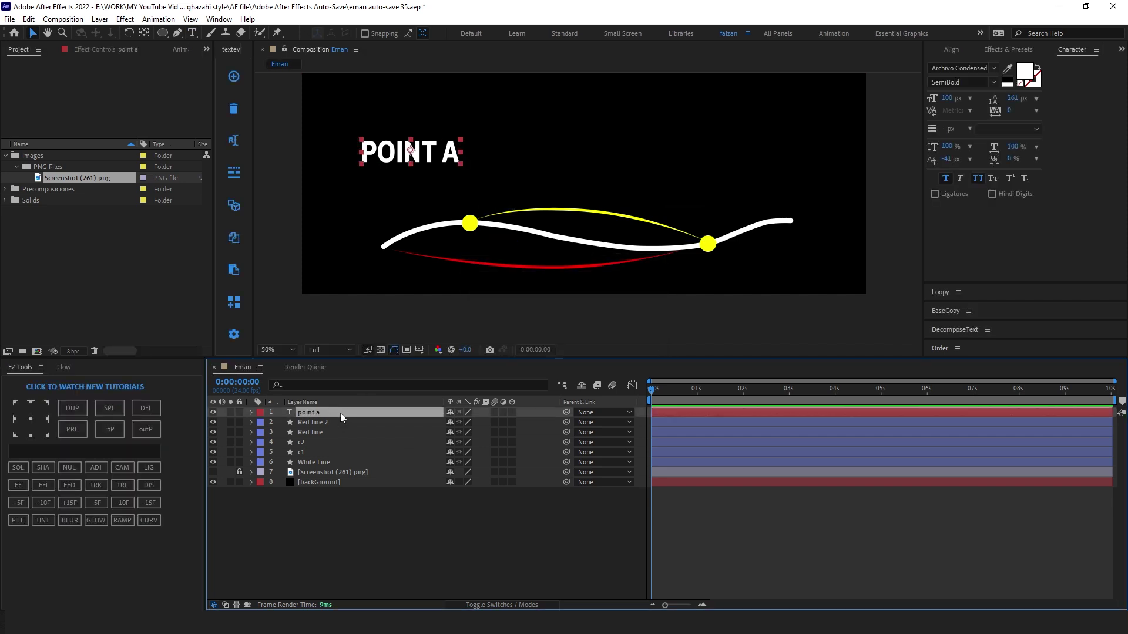
pyautogui.hotkey('ctrl', 'd')
pyautogui.moveTo(395, 159); pyautogui.dragTo(796, 246)
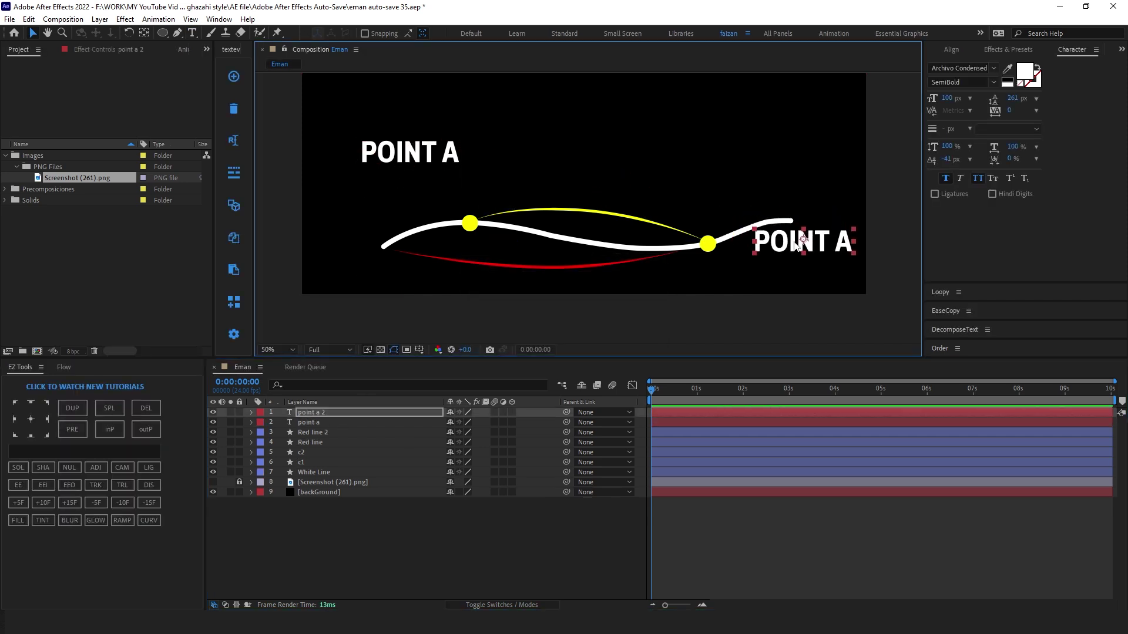
pyautogui.doubleClick(849, 244)
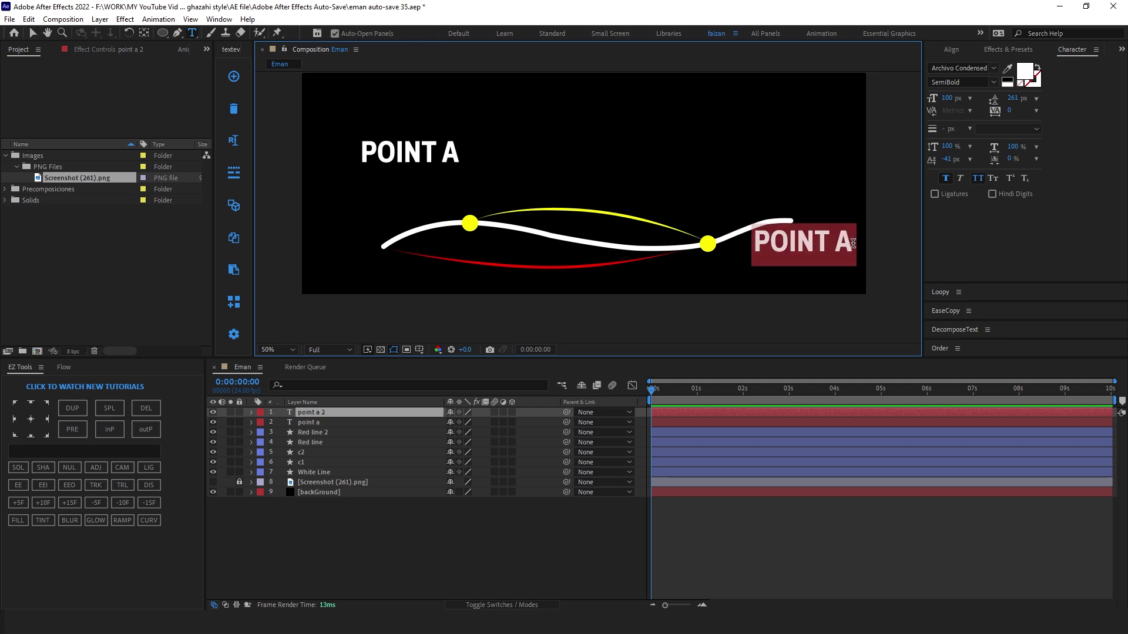
pyautogui.click(854, 244)
pyautogui.write('B')
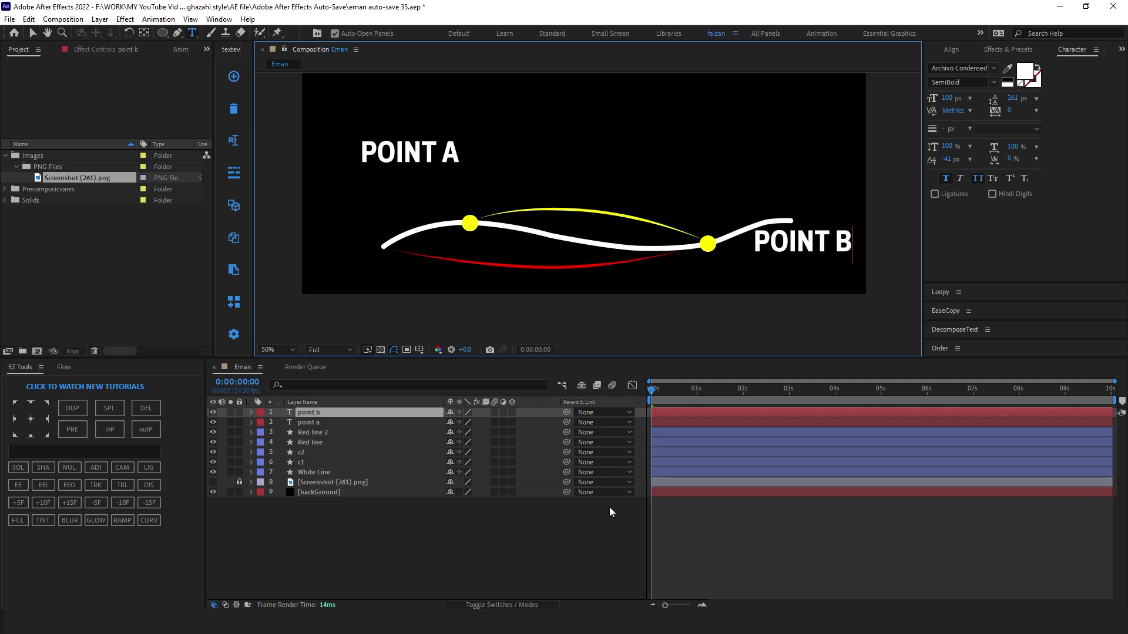
pyautogui.click(609, 511)
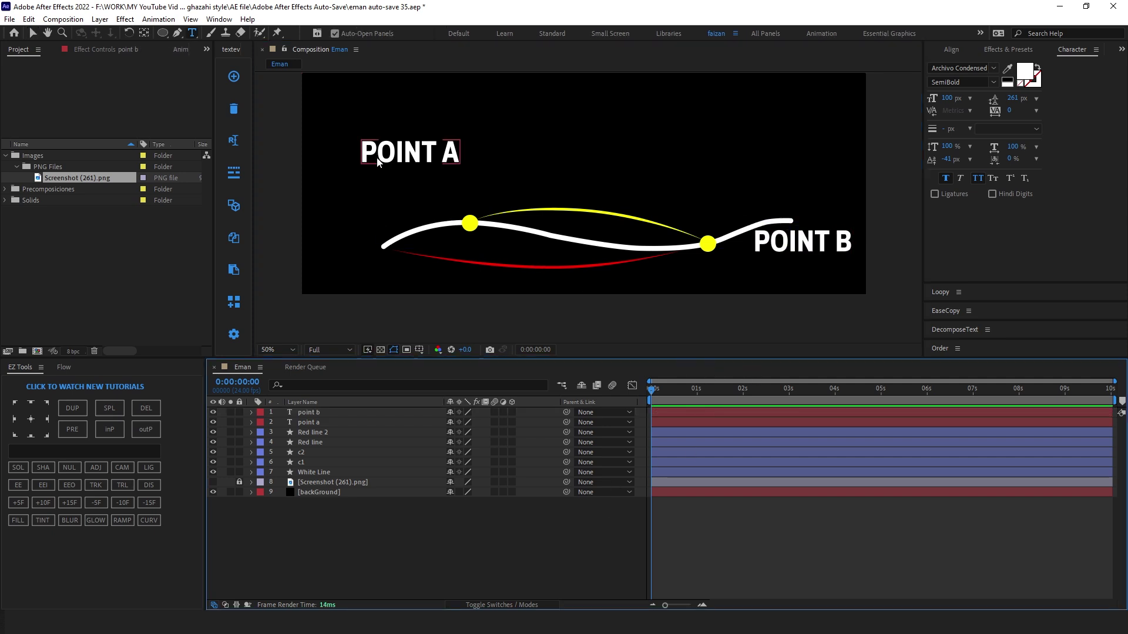
# Step: Scale the point a label to 38% and place it just below the starting end of the white line
pyautogui.press('v')
pyautogui.click(406, 158)
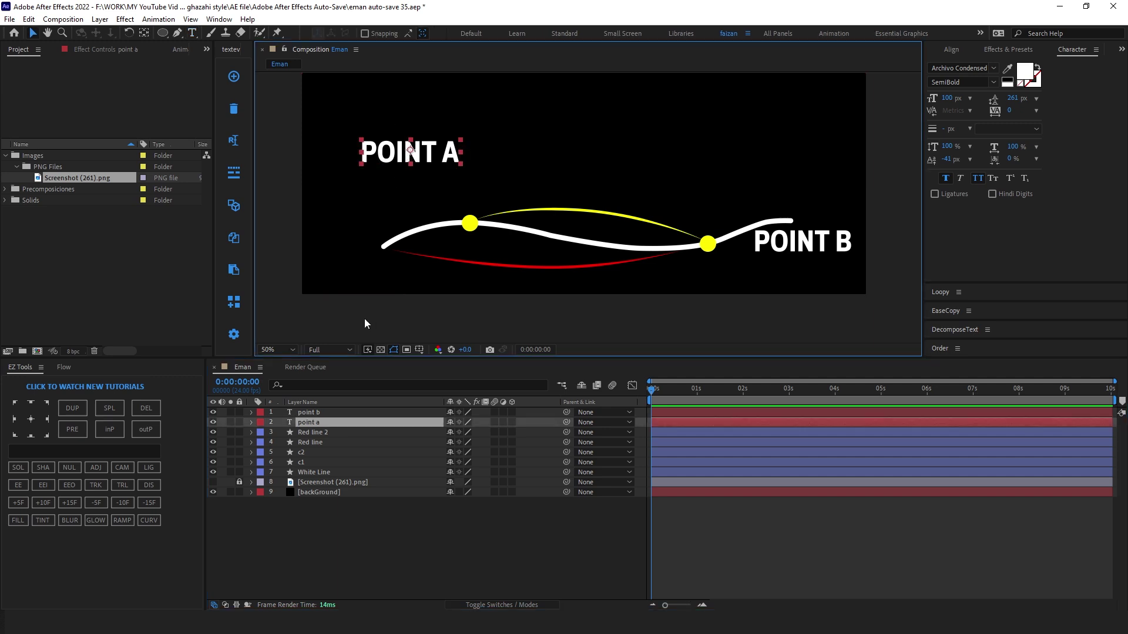
pyautogui.press('s')
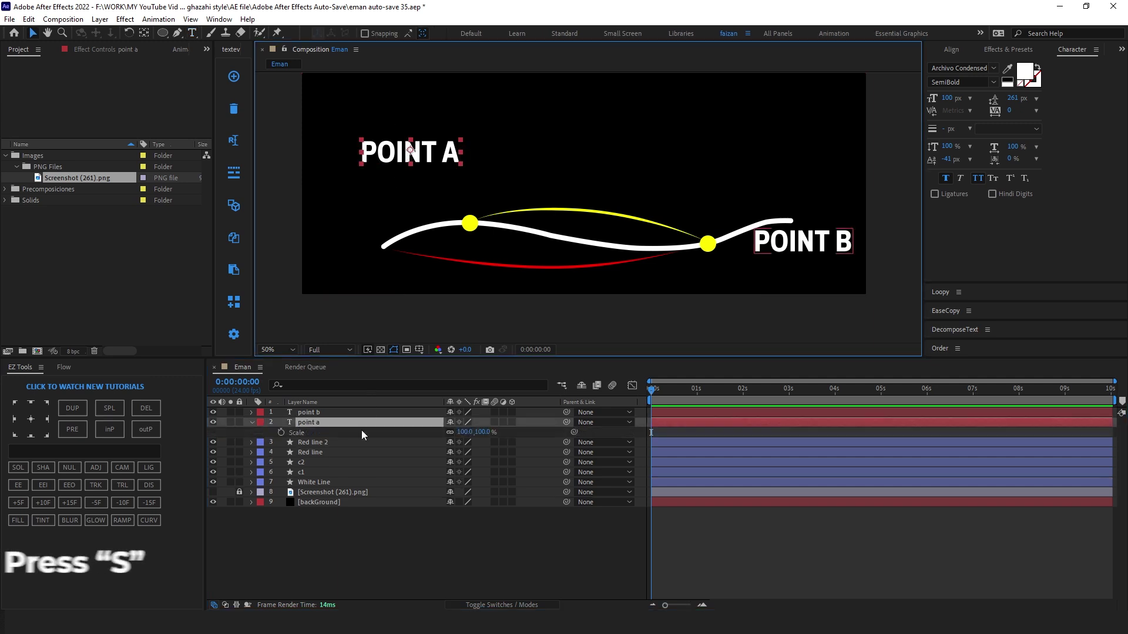
pyautogui.click(465, 433)
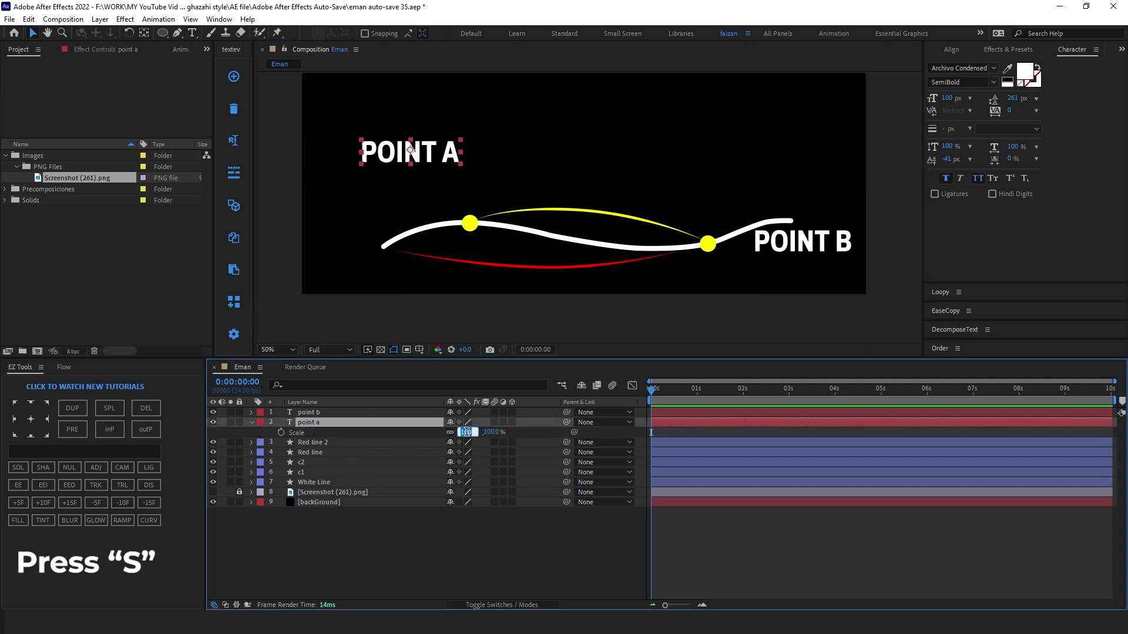
pyautogui.press('Return')
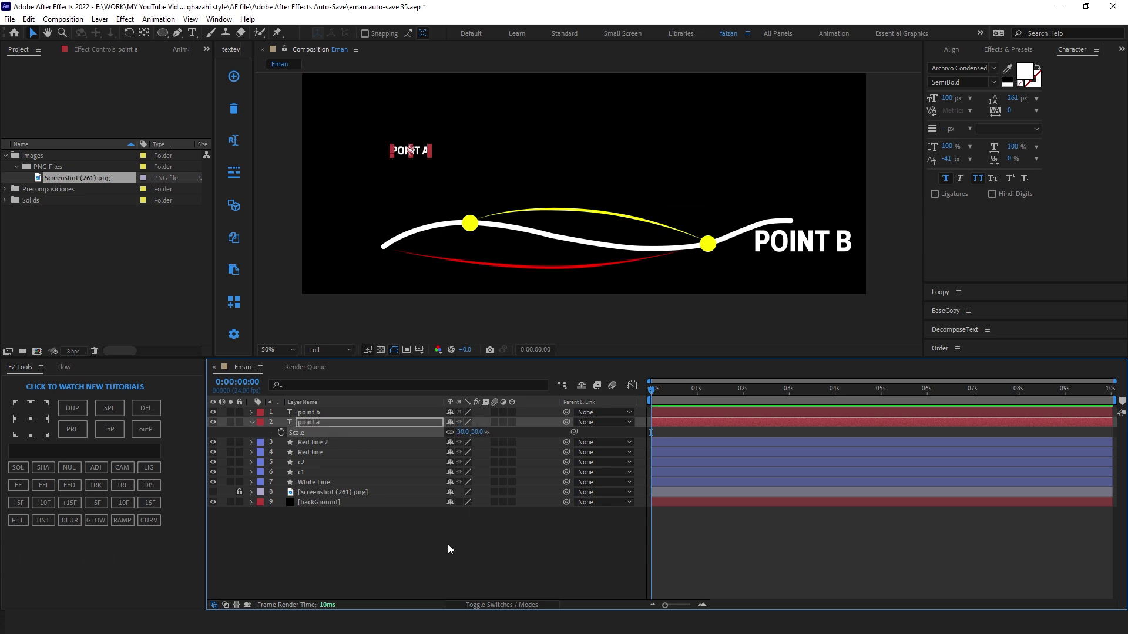
pyautogui.click(450, 549)
pyautogui.moveTo(411, 152); pyautogui.dragTo(371, 263)
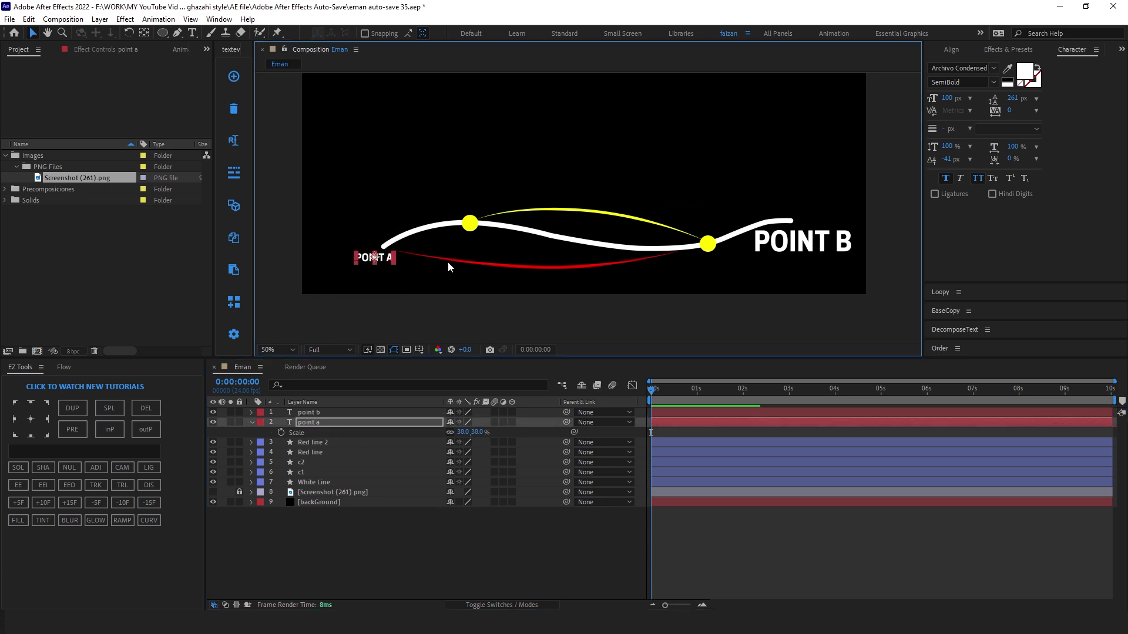
# Step: Scale the point b label to 38% and place it just below the far end of the white line
pyautogui.click(804, 246)
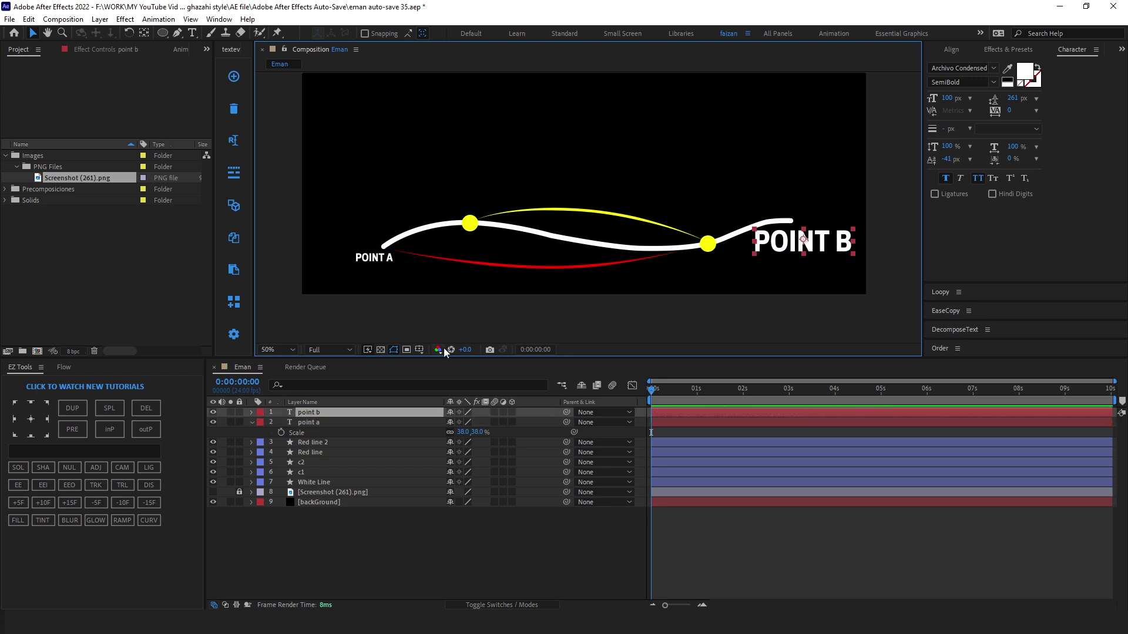
pyautogui.press('s')
pyautogui.click(466, 422)
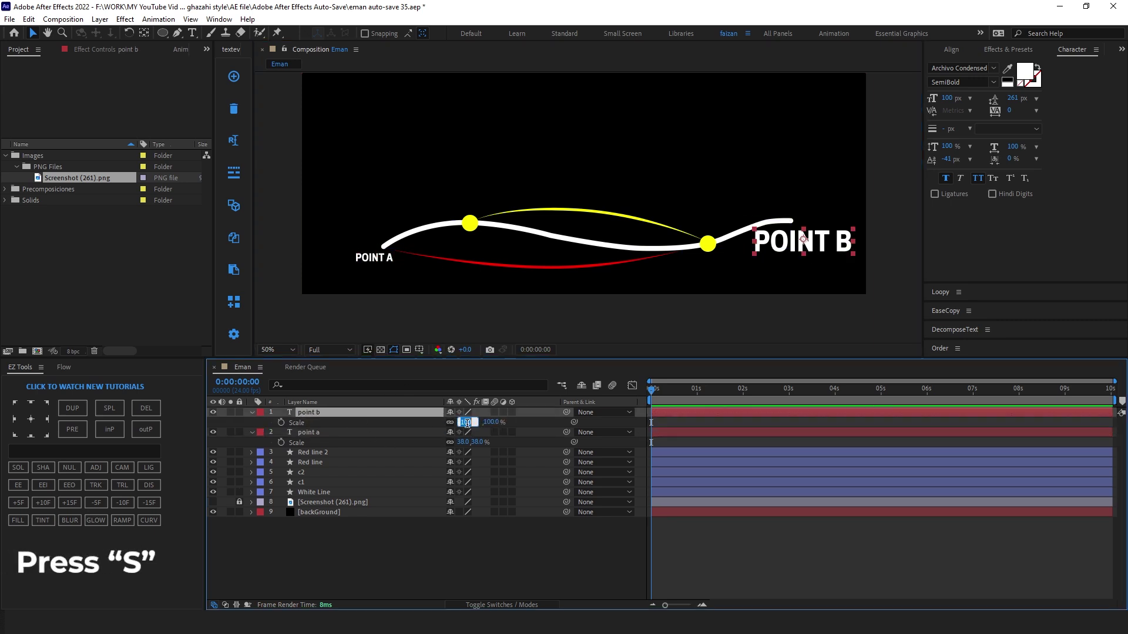
pyautogui.press('Return')
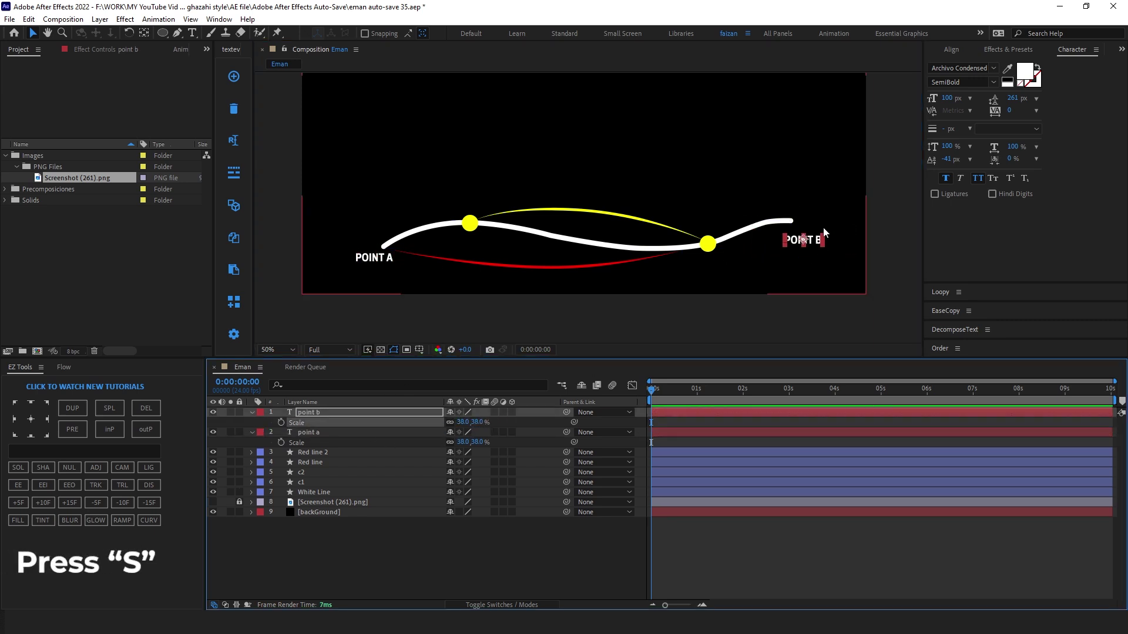
pyautogui.click(812, 237)
# Step: Duplicate the point b label four times, placing copies below each yellow circle, below the red curve, and above the yellow curve
pyautogui.hotkey('ctrl', 'd')
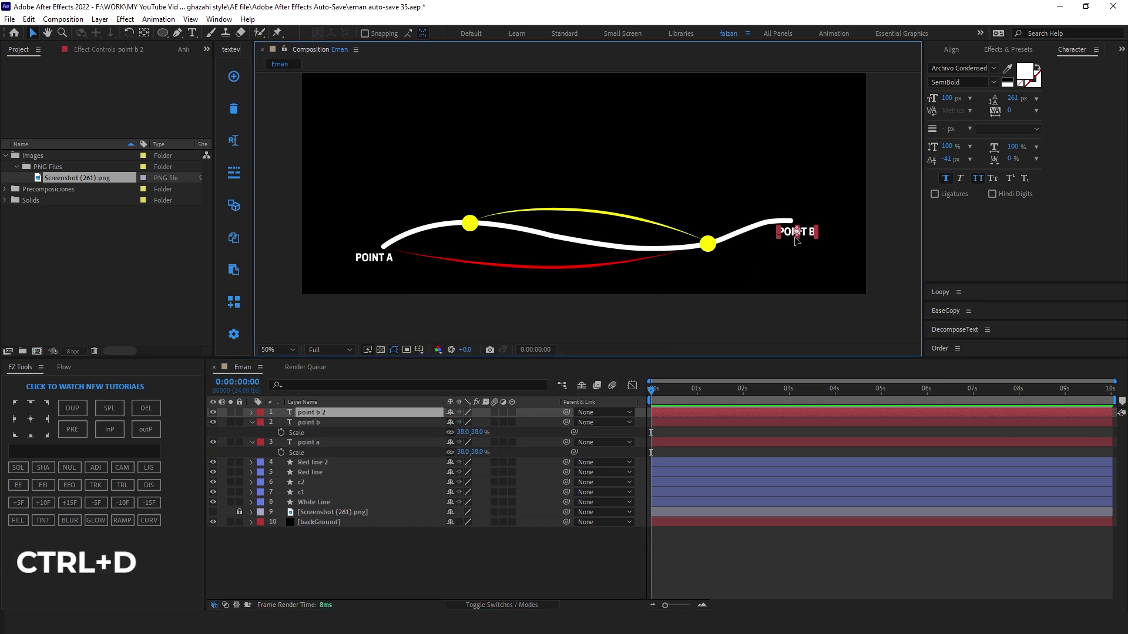
pyautogui.moveTo(812, 234); pyautogui.dragTo(561, 196)
pyautogui.hotkey('ctrl', 'd')
pyautogui.hotkey('ctrl', 'd')
pyautogui.hotkey('ctrl', 'd')
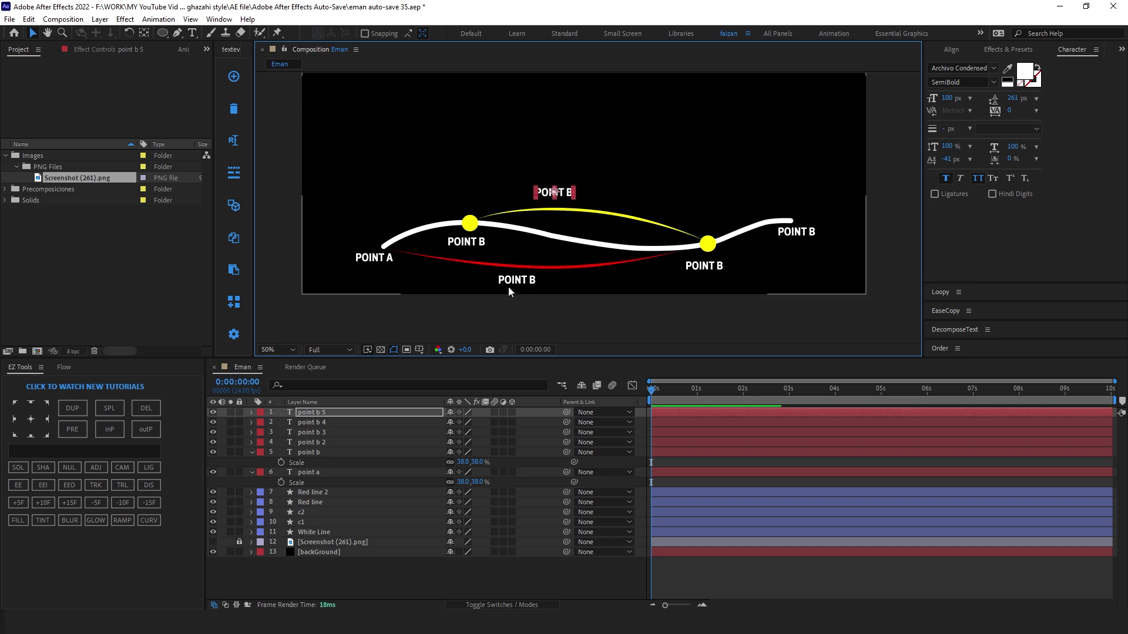
# Step: Change the four copied labels to "success rate <-1", "success rate", "minimum viable digital product" and "automated digital product", and collapse the label layers' properties
pyautogui.doubleClick(512, 280)
pyautogui.write('su')
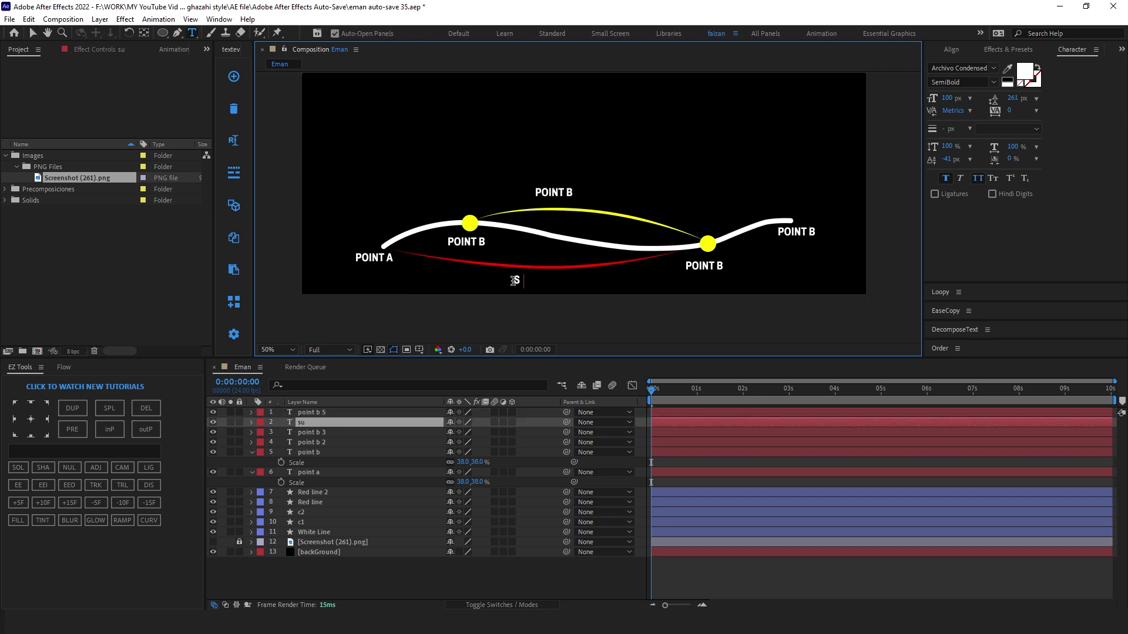
pyautogui.write('ccess rate <-1')
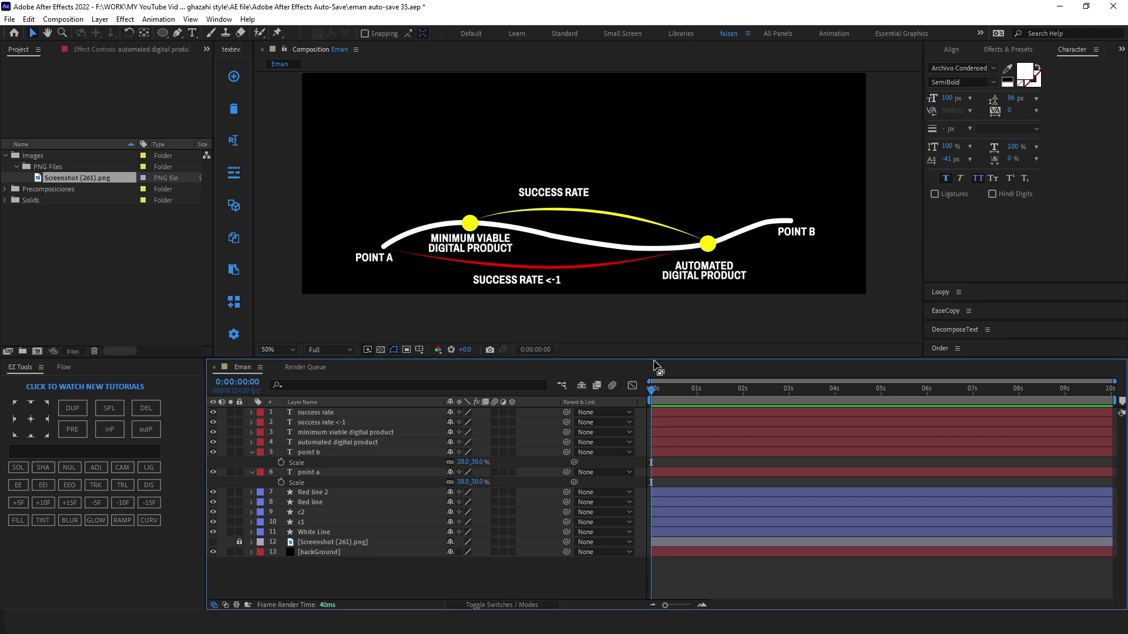
pyautogui.moveTo(714, 279); pyautogui.dragTo(716, 276)
pyautogui.click(252, 452)
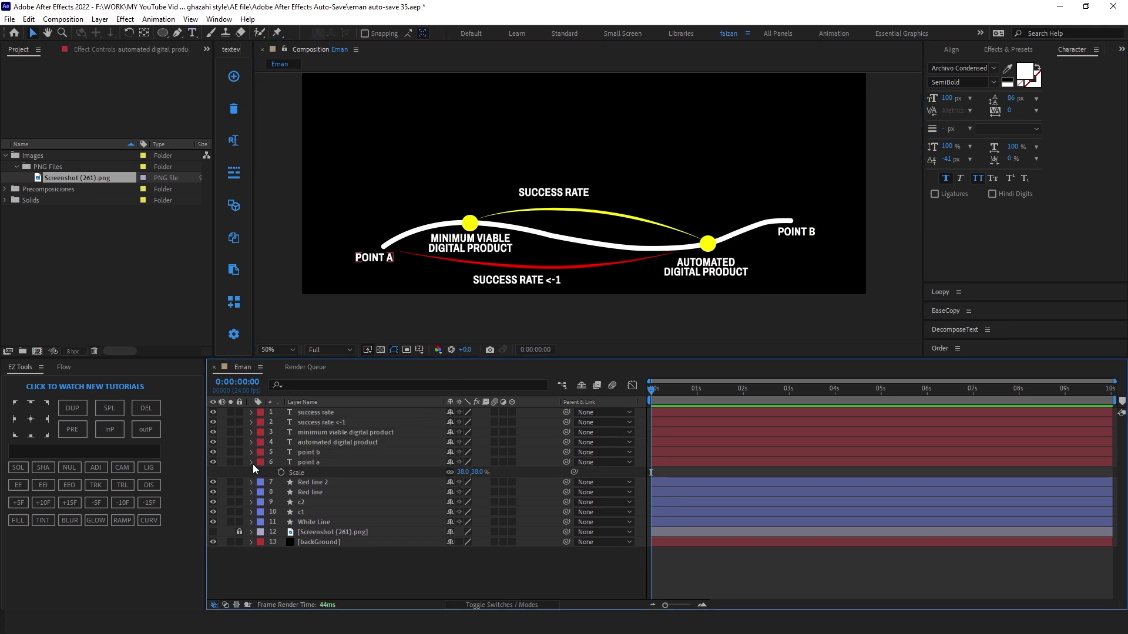
pyautogui.click(253, 464)
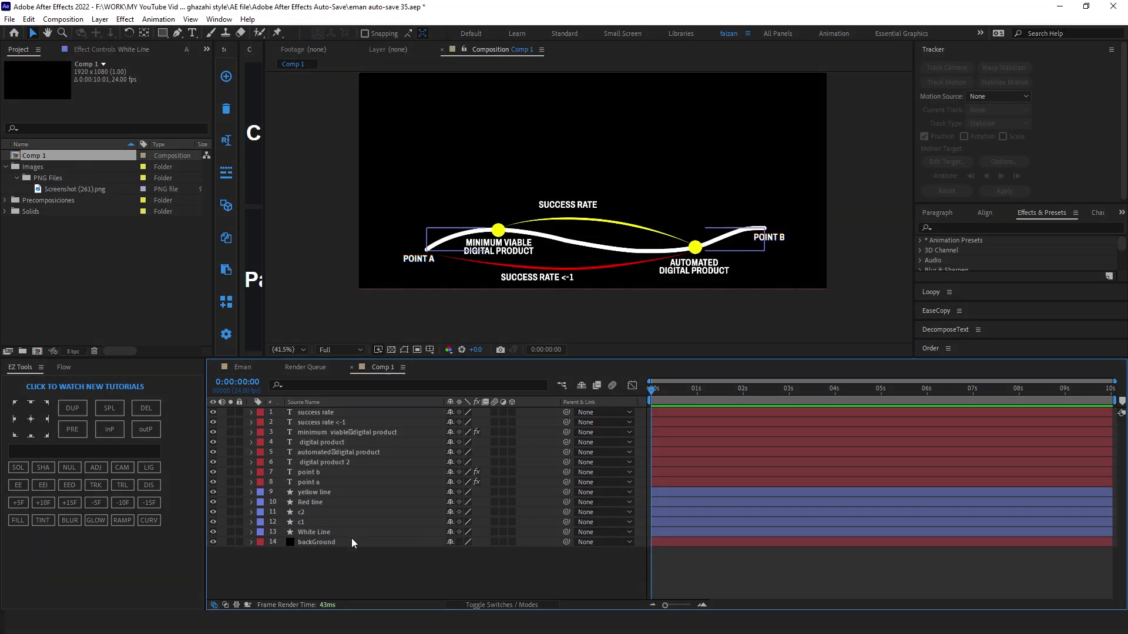
# Step: Add a new Trim Paths operator to the White Line layer in Comp 1 and expand its properties
pyautogui.click(251, 532)
pyautogui.click(553, 542)
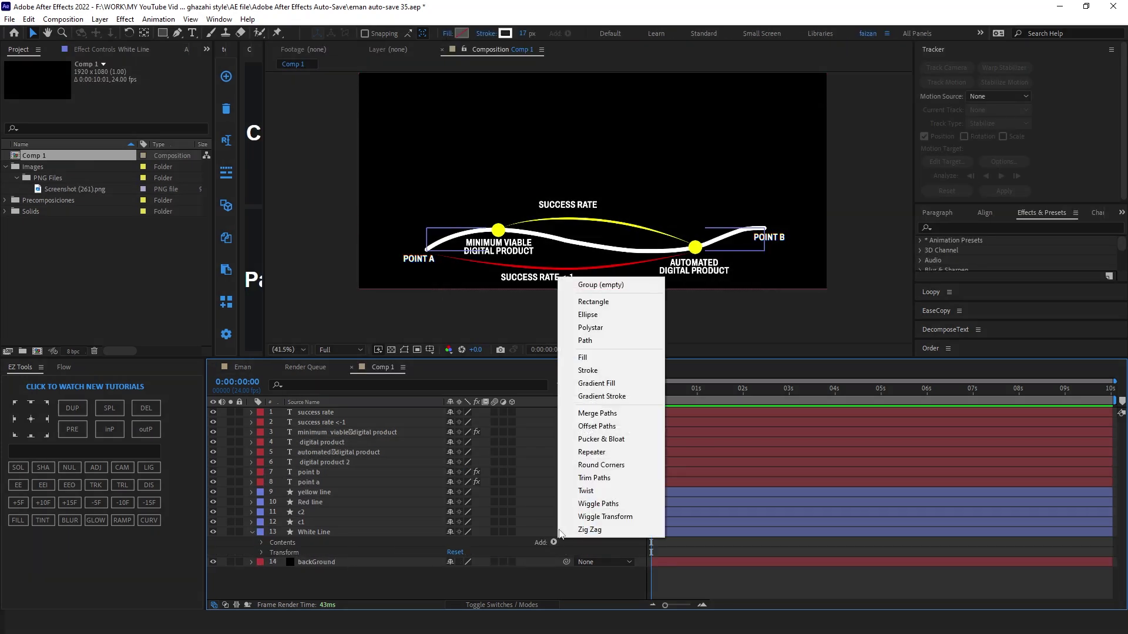
pyautogui.click(593, 479)
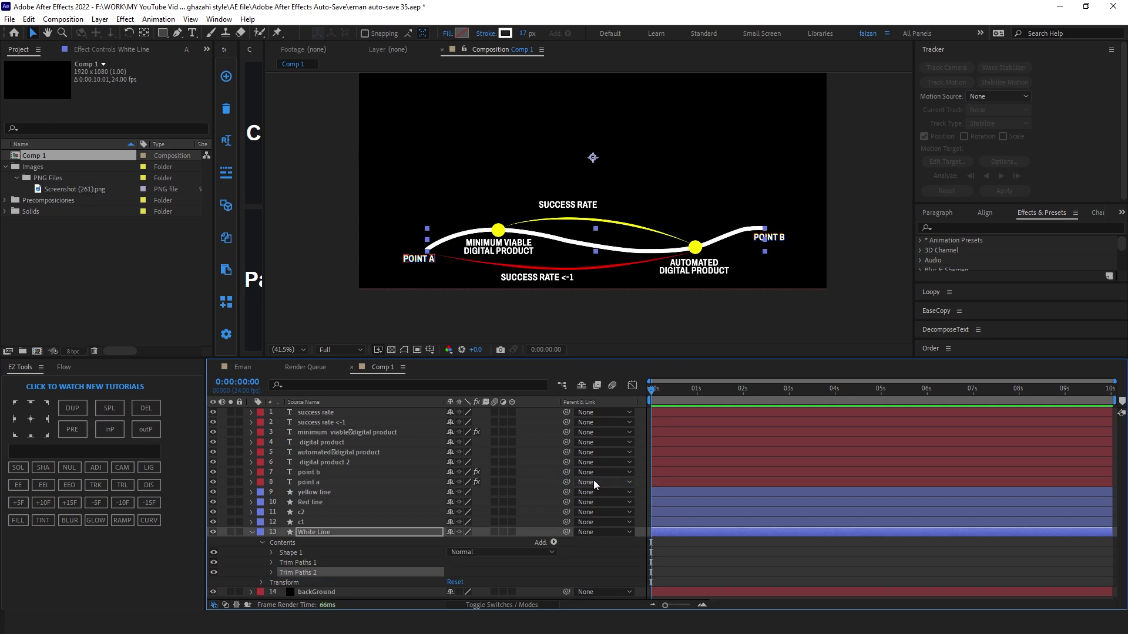
pyautogui.click(272, 573)
pyautogui.scroll(-2, 319, 568)
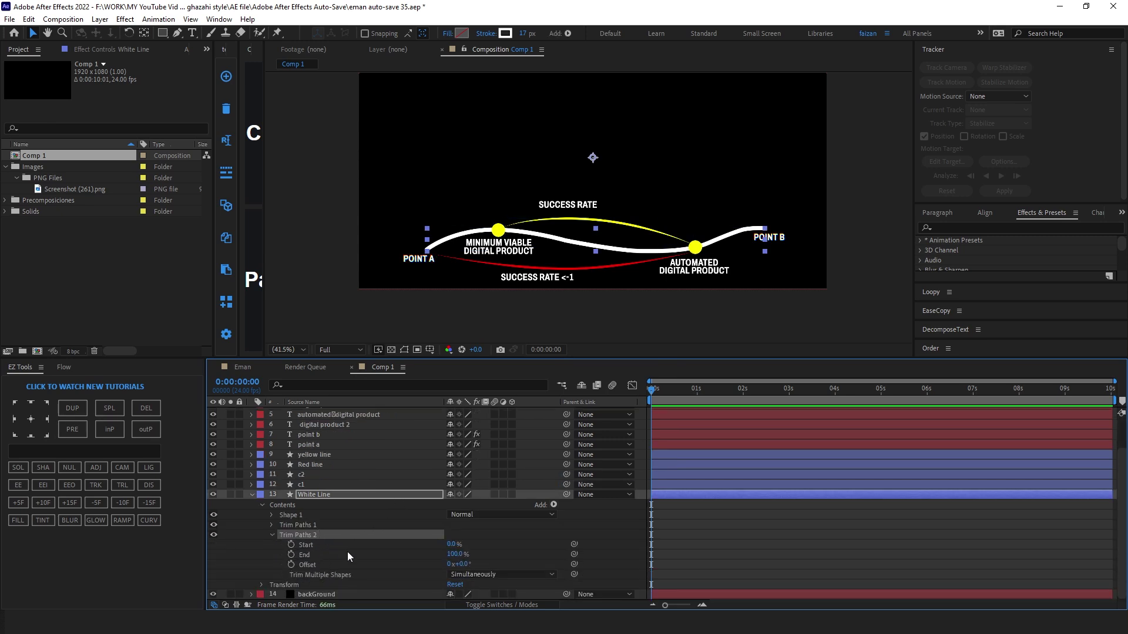
# Step: Keyframe the White Line's new Trim Paths End at 100% and place that keyframe at 0:00:00:15
pyautogui.click(291, 555)
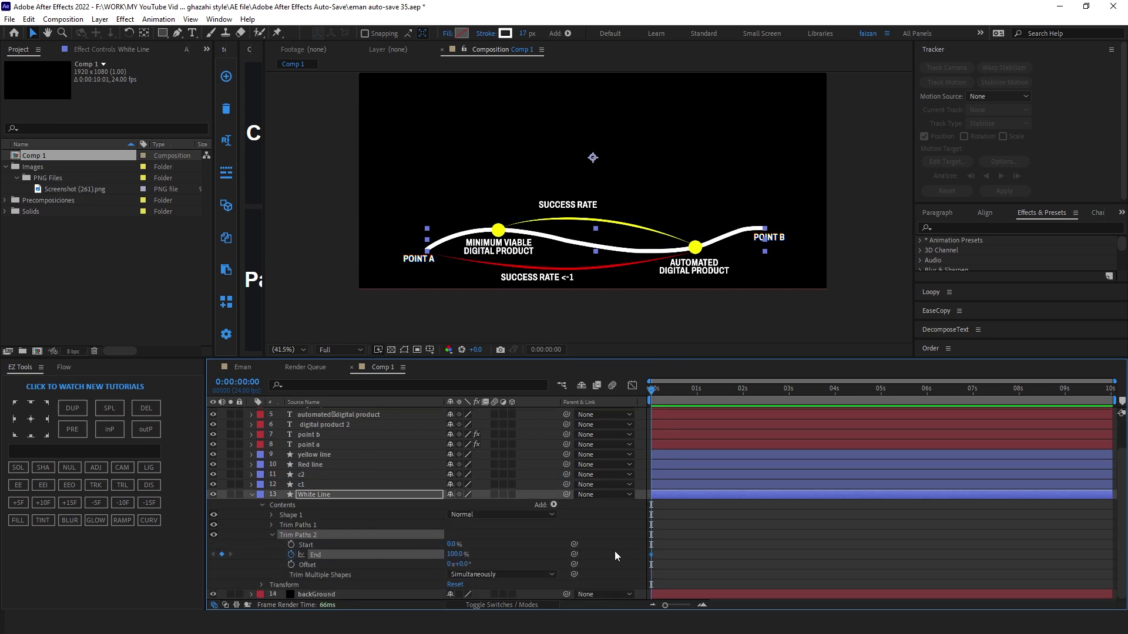
pyautogui.press('pagedown')
pyautogui.press('pagedown')
pyautogui.press('pagedown')
pyautogui.press('pagedown')
pyautogui.press('pagedown')
pyautogui.press('pagedown')
pyautogui.press('pagedown')
pyautogui.press('pagedown')
pyautogui.press('pagedown')
pyautogui.press('pagedown')
pyautogui.press('pagedown')
pyautogui.press('pagedown')
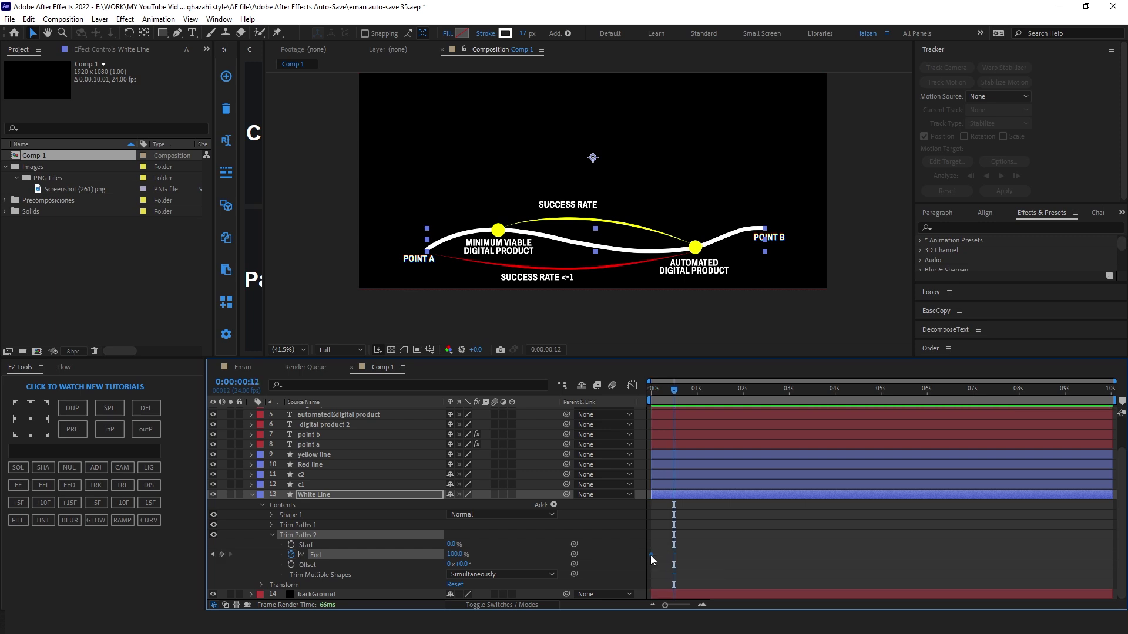
pyautogui.press('pagedown')
pyautogui.press('pagedown')
pyautogui.press('pagedown')
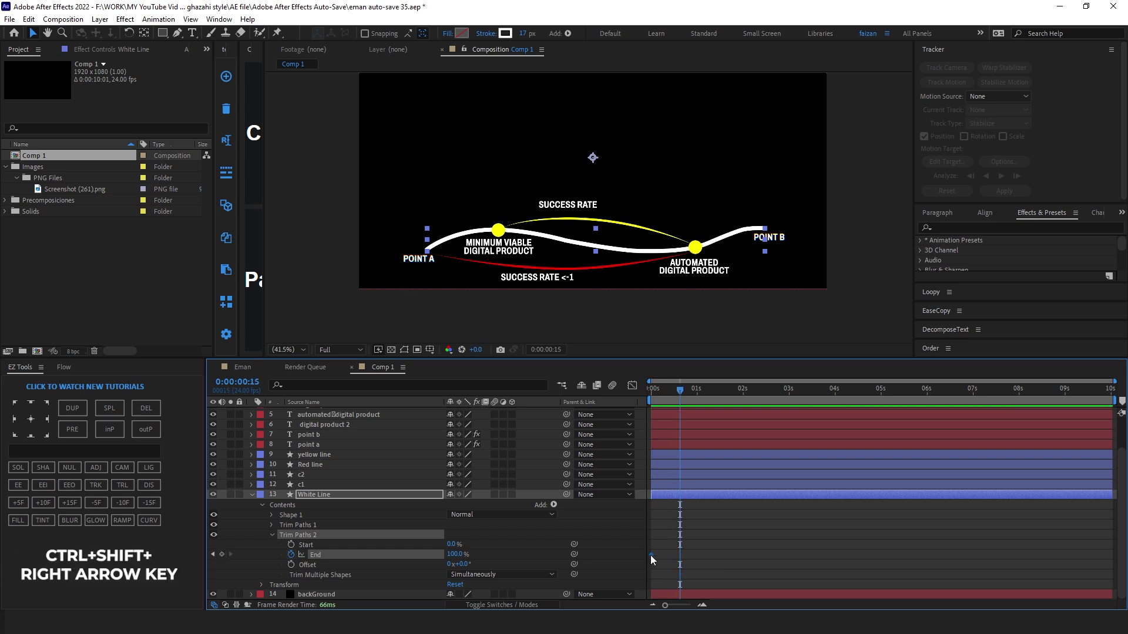
pyautogui.moveTo(651, 554); pyautogui.dragTo(680, 555)
# Step: Set the White Line's Trim Paths End to 0% at 0:00:00:00 and show only the layer's keyframed properties
pyautogui.moveTo(679, 389); pyautogui.dragTo(642, 402)
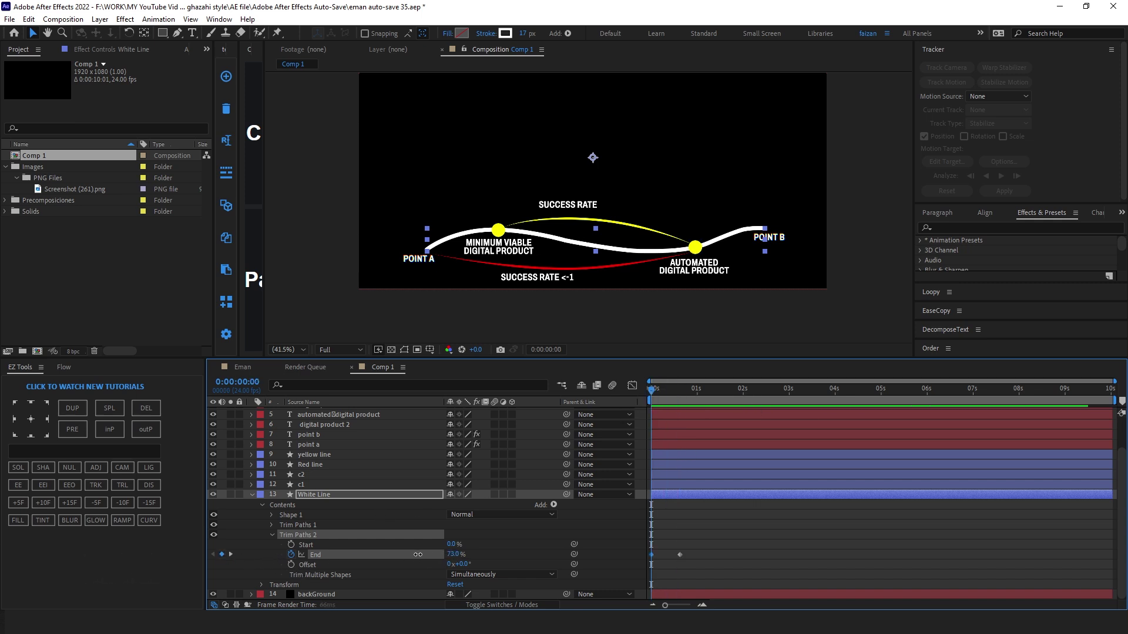
pyautogui.moveTo(418, 554); pyautogui.dragTo(360, 563)
pyautogui.click(668, 494)
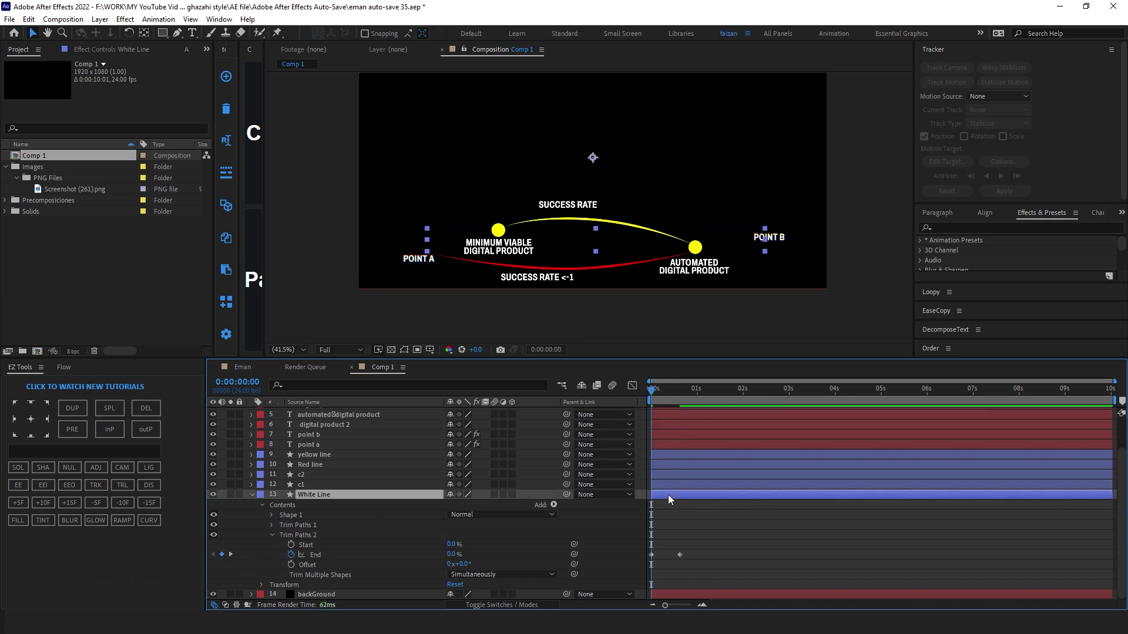
pyautogui.press('u')
# Step: Keyframe the c1 circle's scale to grow from 0% at 0:00:00:07 to 100% over about six frames
pyautogui.click(669, 524)
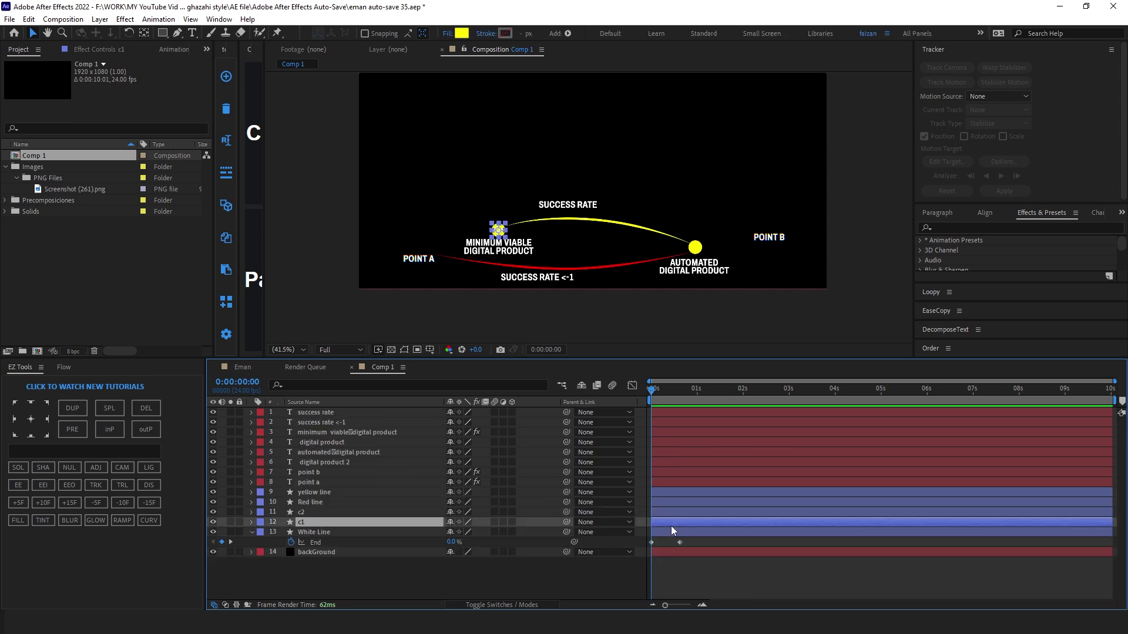
pyautogui.moveTo(653, 392); pyautogui.dragTo(666, 396)
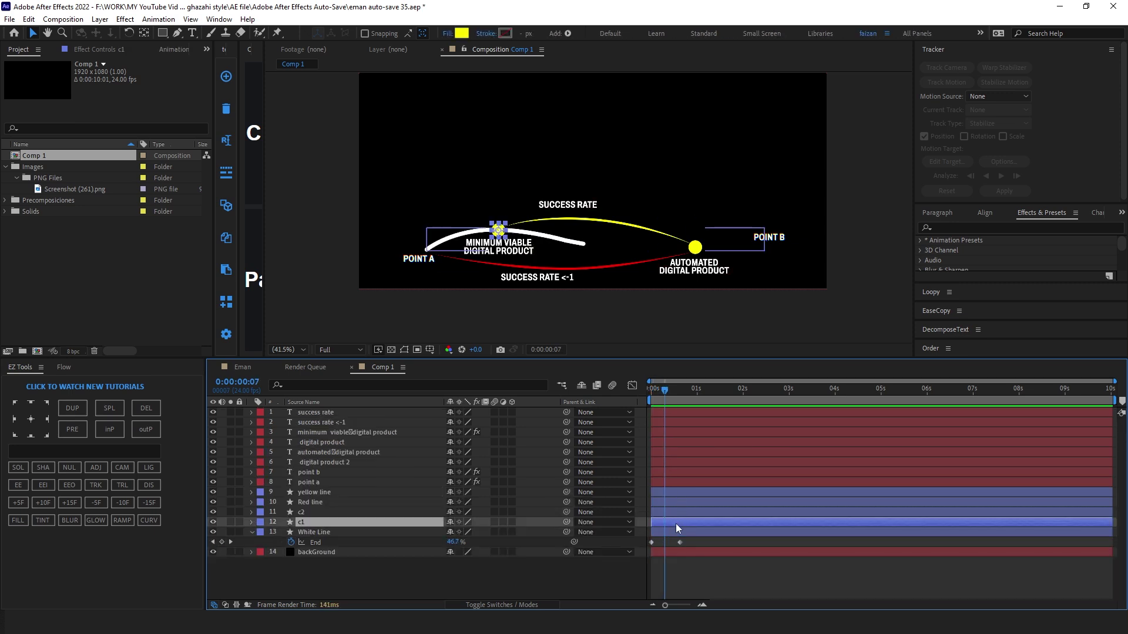
pyautogui.press('s')
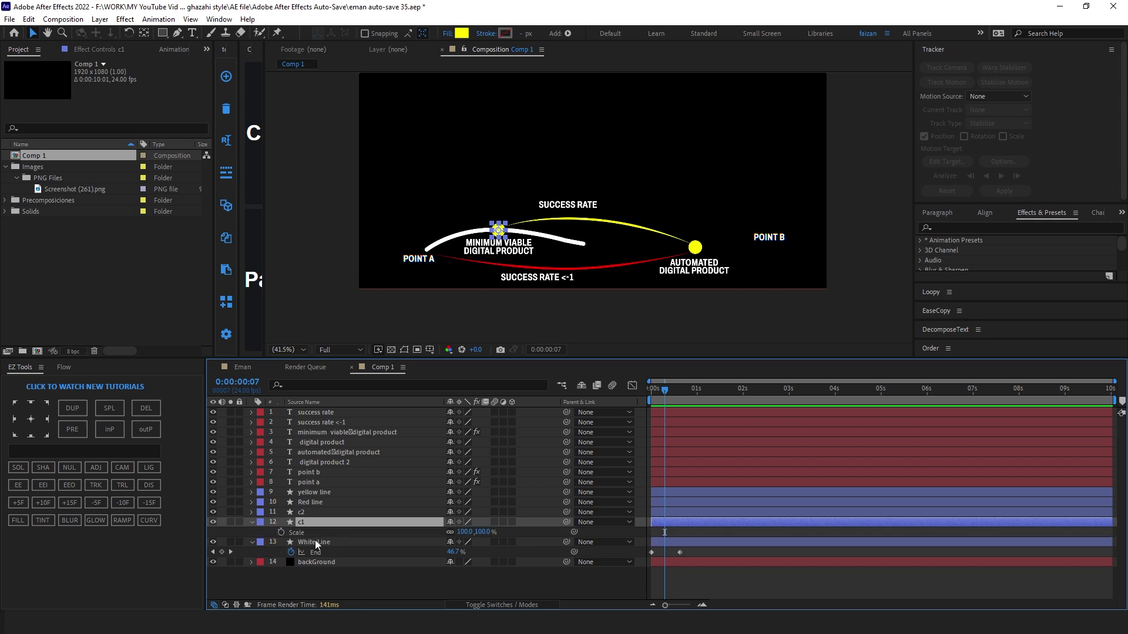
pyautogui.click(282, 533)
pyautogui.moveTo(666, 533); pyautogui.dragTo(678, 536)
pyautogui.moveTo(464, 533); pyautogui.dragTo(418, 533)
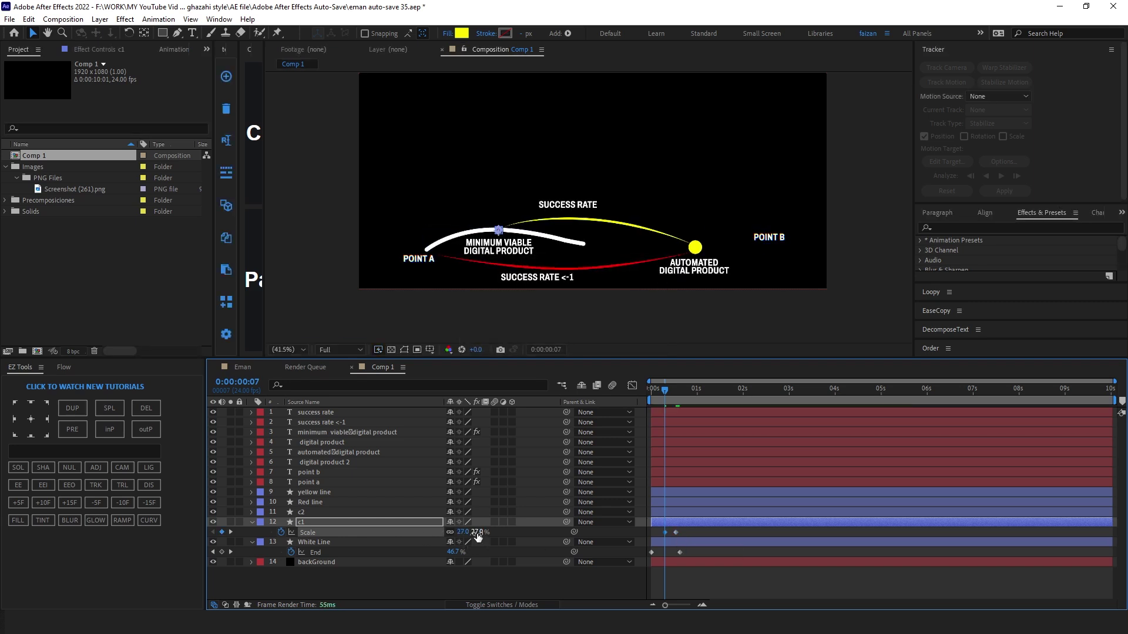
pyautogui.click(461, 532)
pyautogui.write('0')
pyautogui.press('Return')
# Step: Keyframe the c2 circle's scale to grow from 0% at 0:00:00:14 to 100% over about four frames
pyautogui.moveTo(678, 389); pyautogui.dragTo(678, 462)
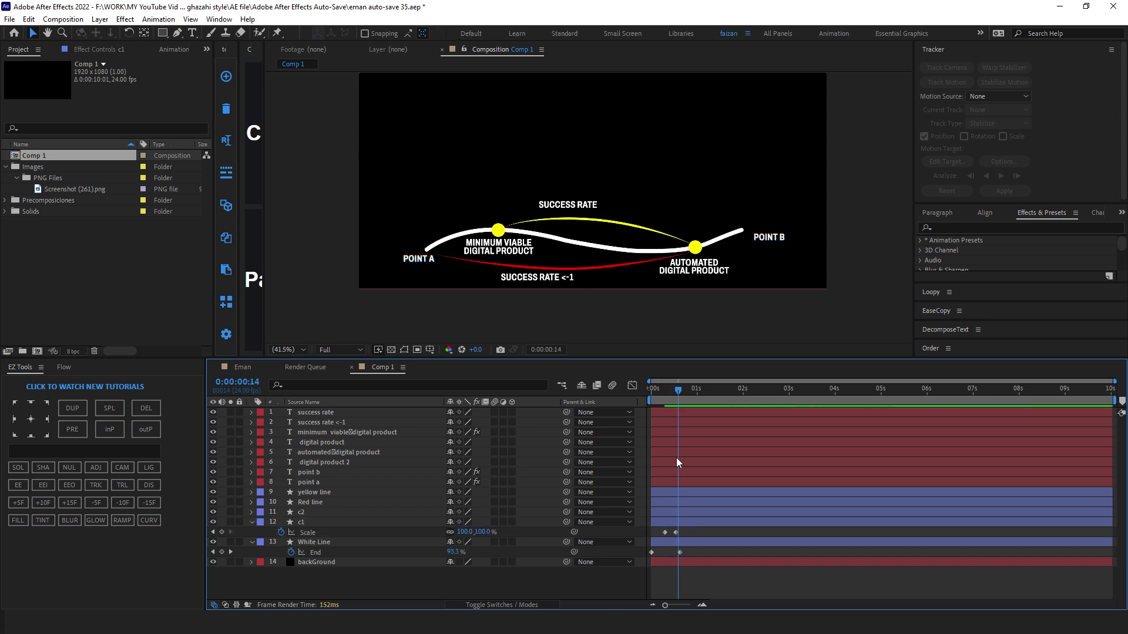
pyautogui.click(686, 514)
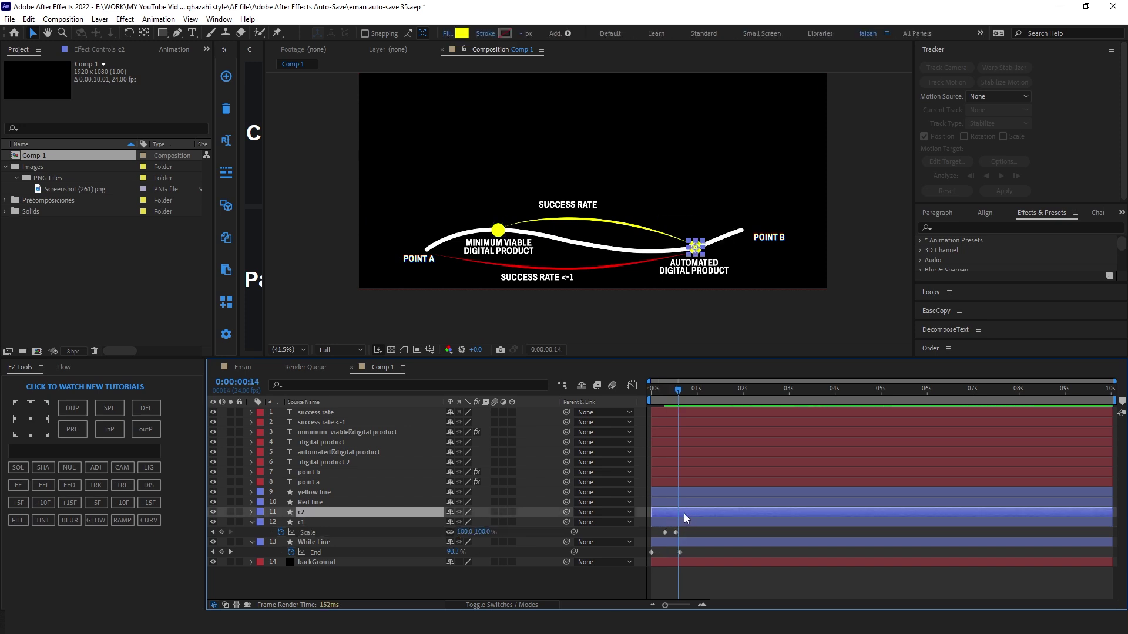
pyautogui.press('s')
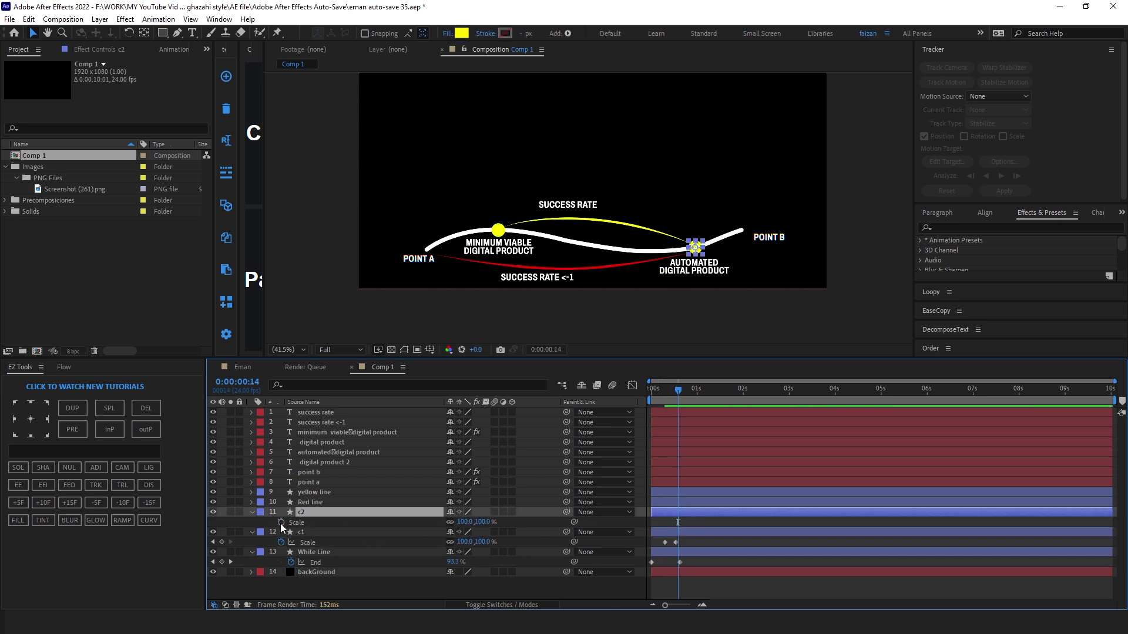
pyautogui.click(281, 522)
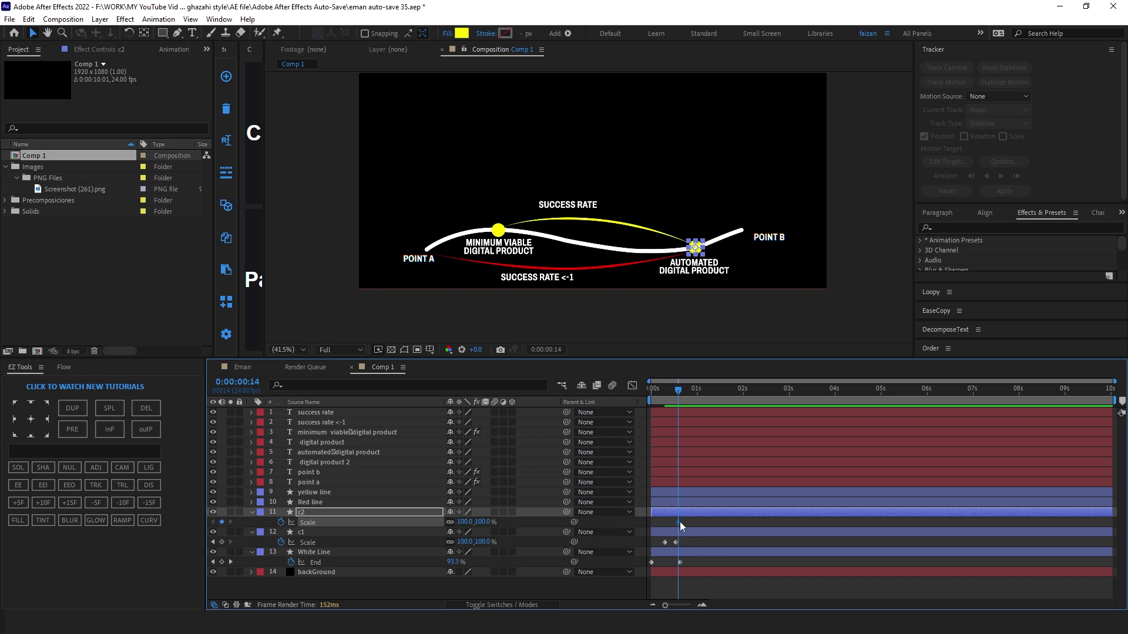
pyautogui.moveTo(682, 522); pyautogui.dragTo(685, 523)
pyautogui.click(466, 522)
pyautogui.write('33.3')
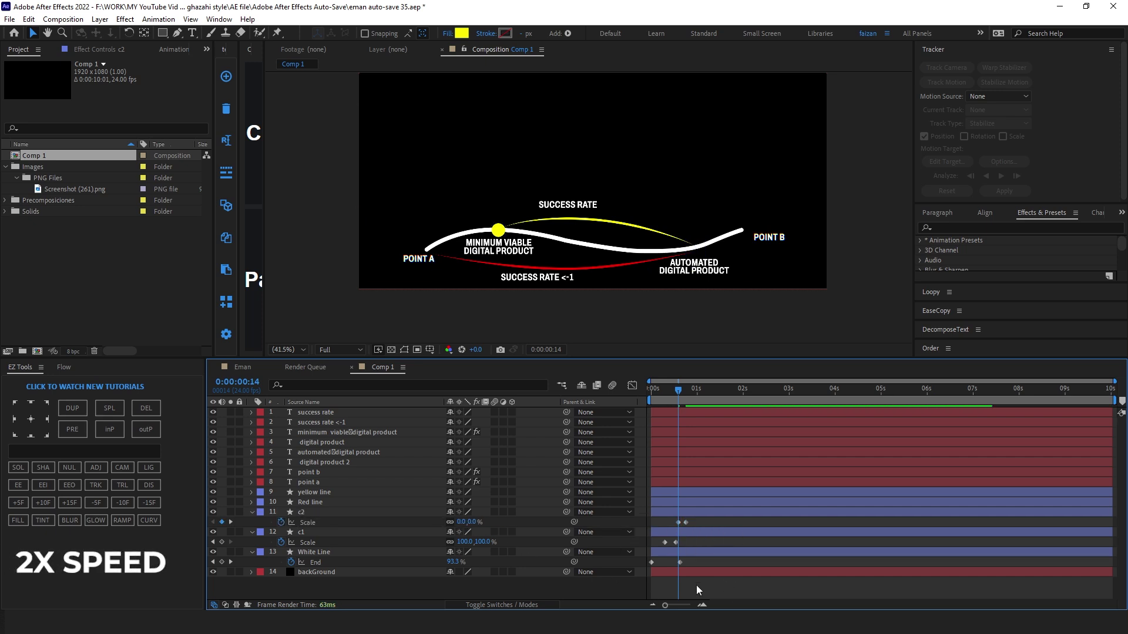
pyautogui.press('Return')
# Step: Apply the Text type R user preset to the point a text layer at 0:00:00:00 and show its keyframes
pyautogui.press('Home')
pyautogui.hotkey('ctrl', 'Up')
pyautogui.hotkey('ctrl', 'Up')
pyautogui.hotkey('ctrl', 'Up')
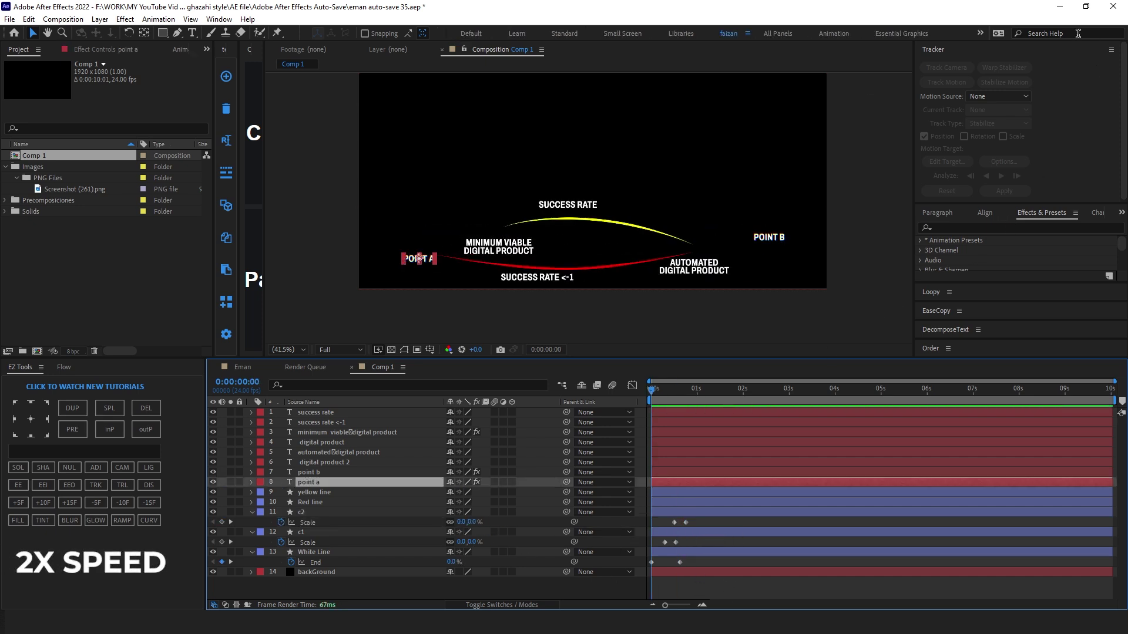
pyautogui.hotkey('ctrl', '5')
pyautogui.click(920, 77)
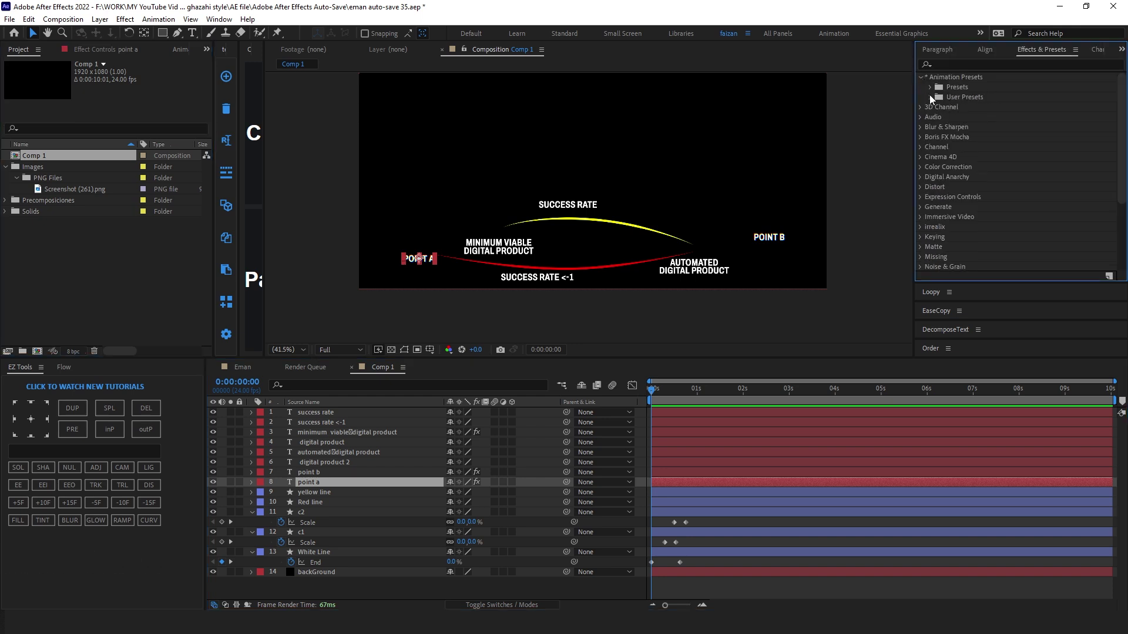
pyautogui.click(930, 97)
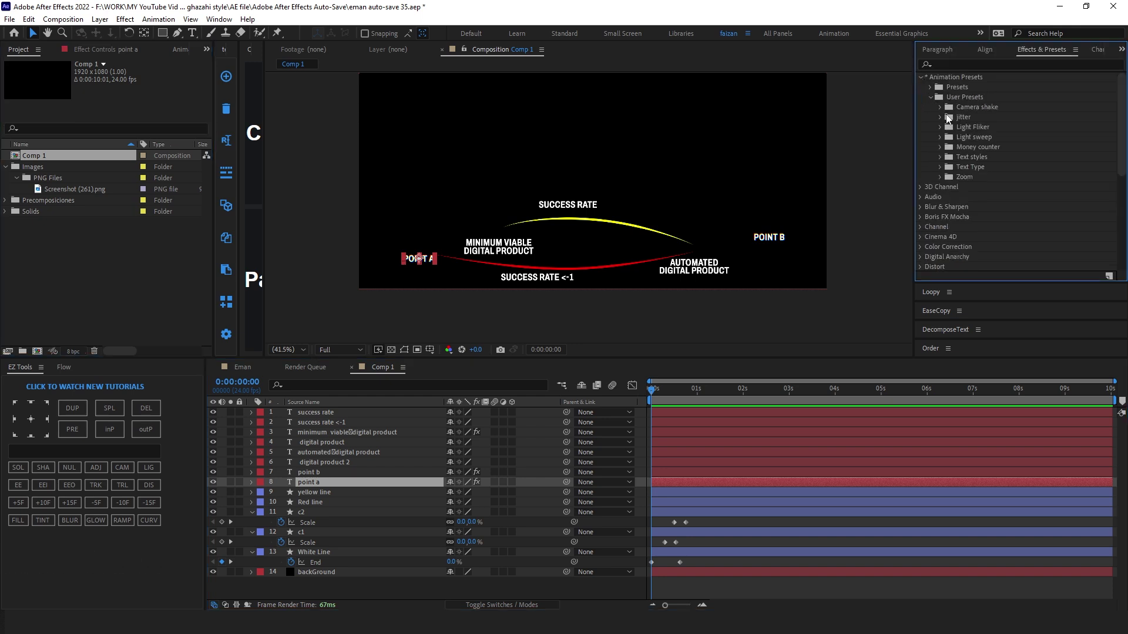
pyautogui.click(940, 168)
pyautogui.moveTo(981, 175); pyautogui.dragTo(415, 257)
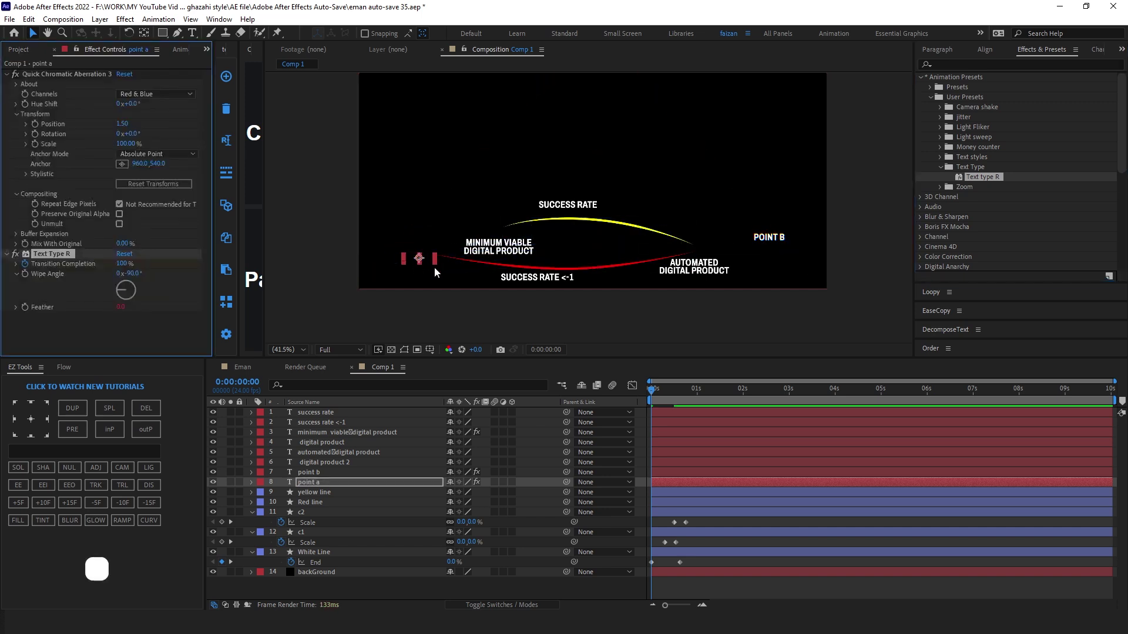
pyautogui.press('u')
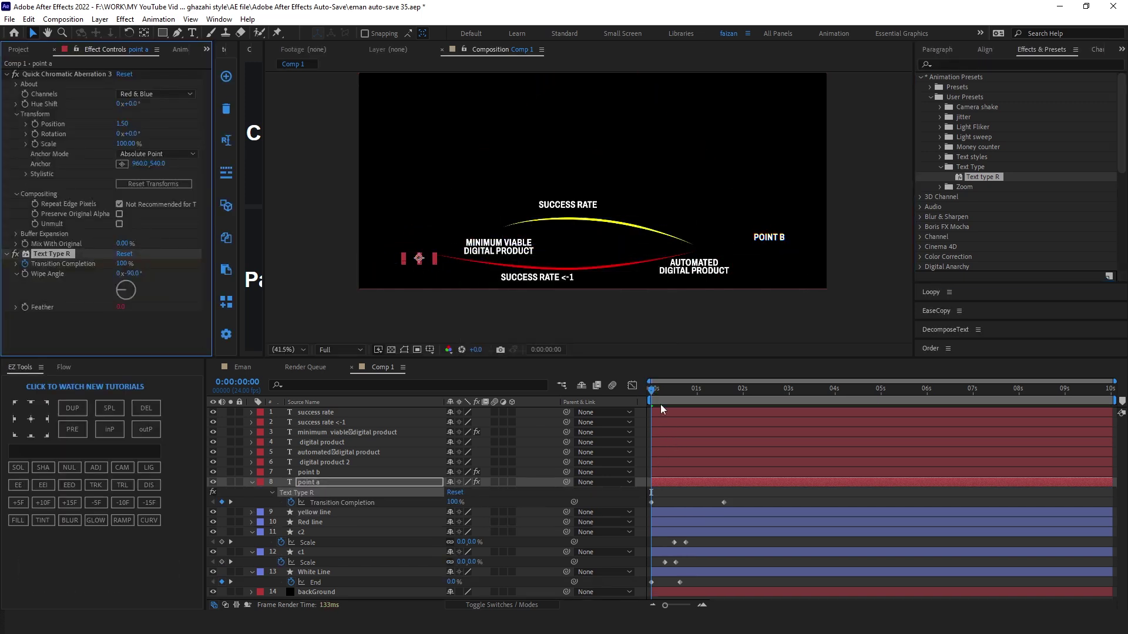
# Step: Apply the Text type R preset to the point b text layer at 0:00:00:13
pyautogui.press('space')
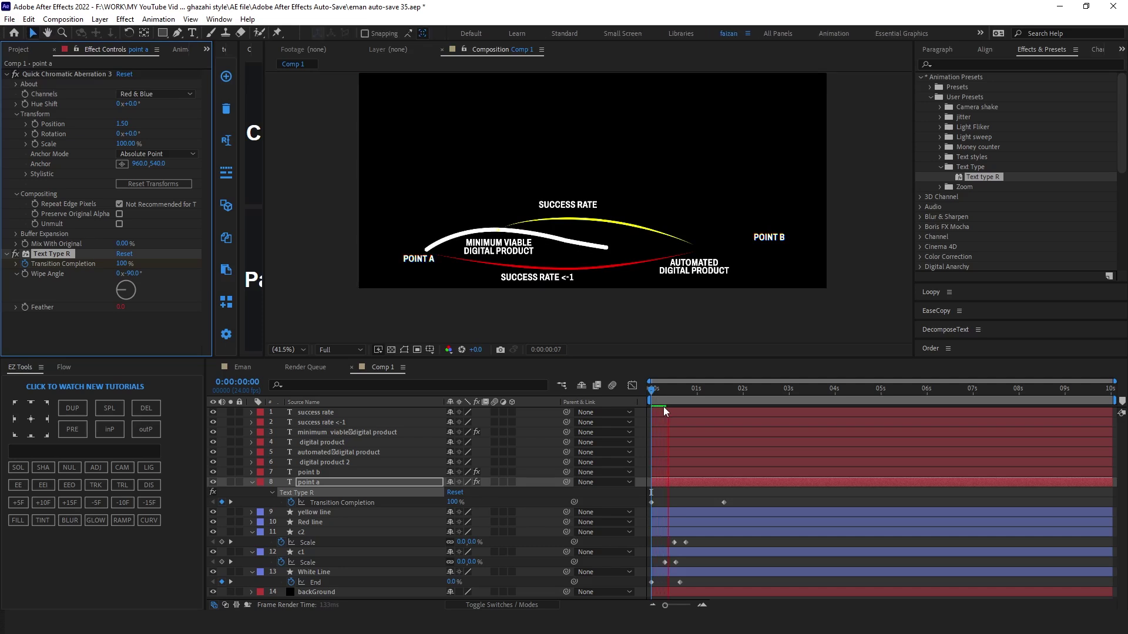
pyautogui.click(680, 472)
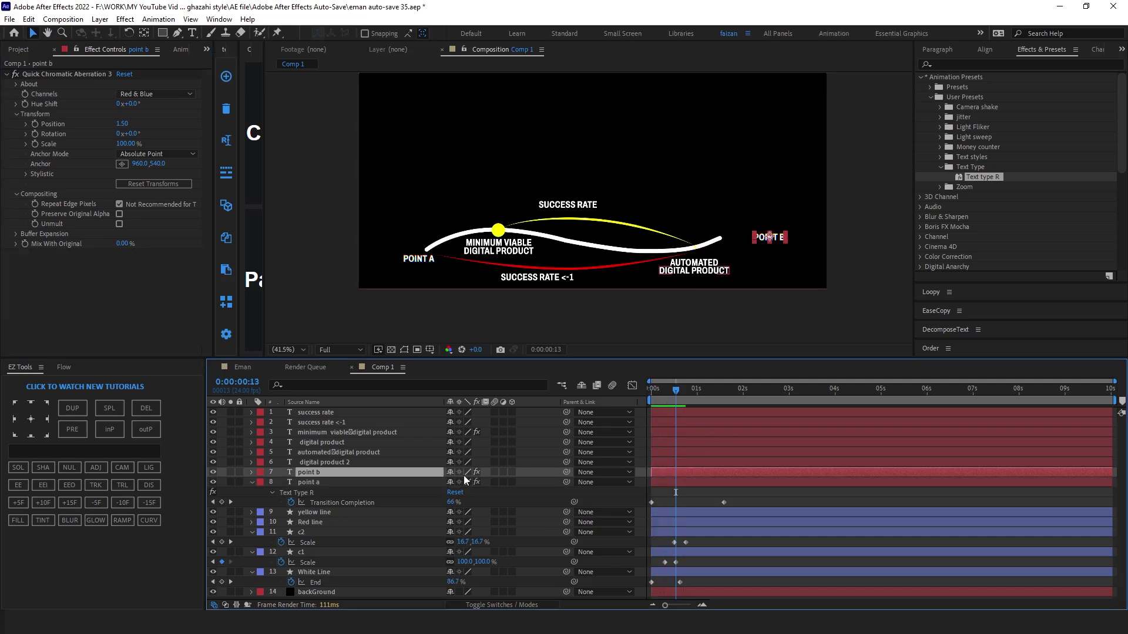
pyautogui.moveTo(985, 183); pyautogui.dragTo(767, 237)
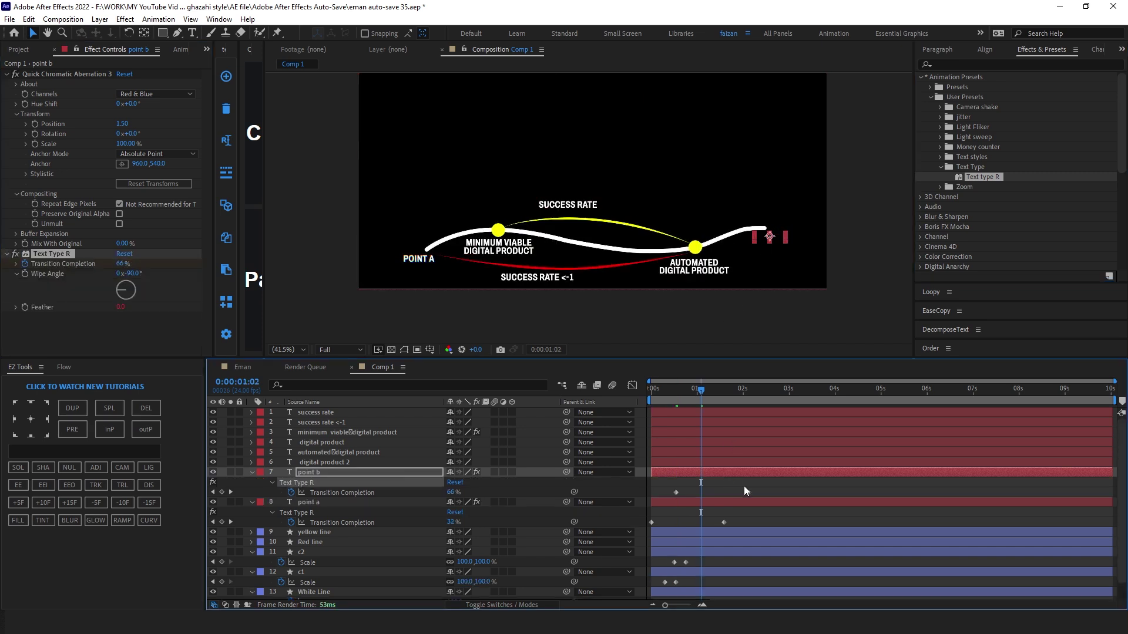
# Step: Shift and shorten point b's Transition Completion keyframes to span about 0:00:00:05 to 0:00:00:23
pyautogui.click(676, 492)
pyautogui.keyDown('shift'); pyautogui.click(748, 492); pyautogui.keyUp('shift')
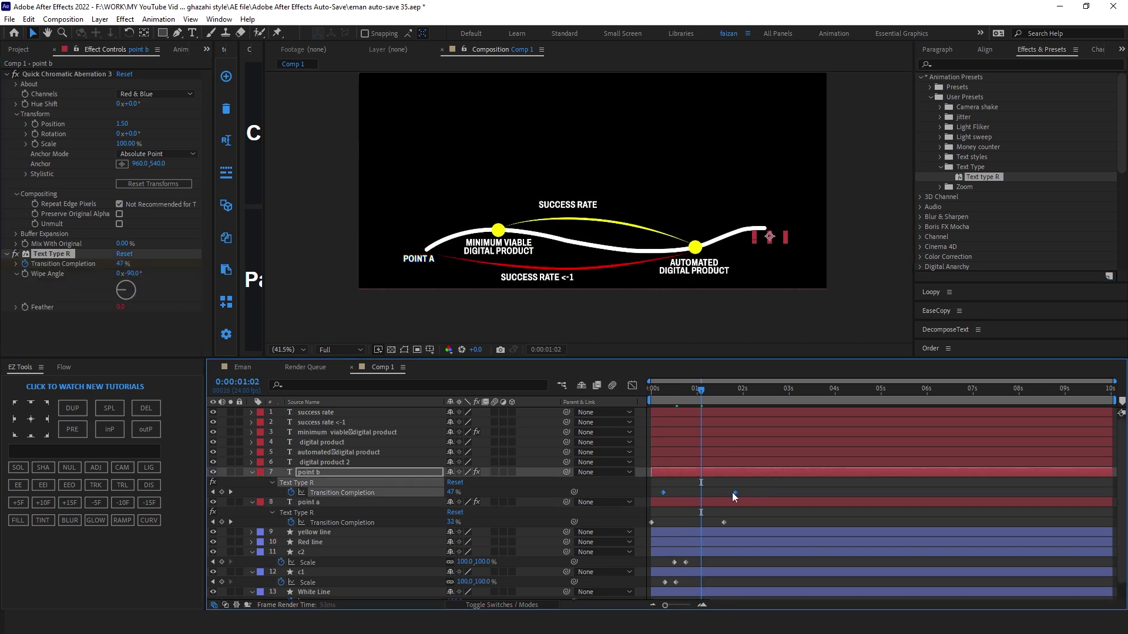
pyautogui.moveTo(732, 492); pyautogui.dragTo(693, 493)
pyautogui.click(745, 484)
pyautogui.moveTo(703, 395); pyautogui.dragTo(705, 418)
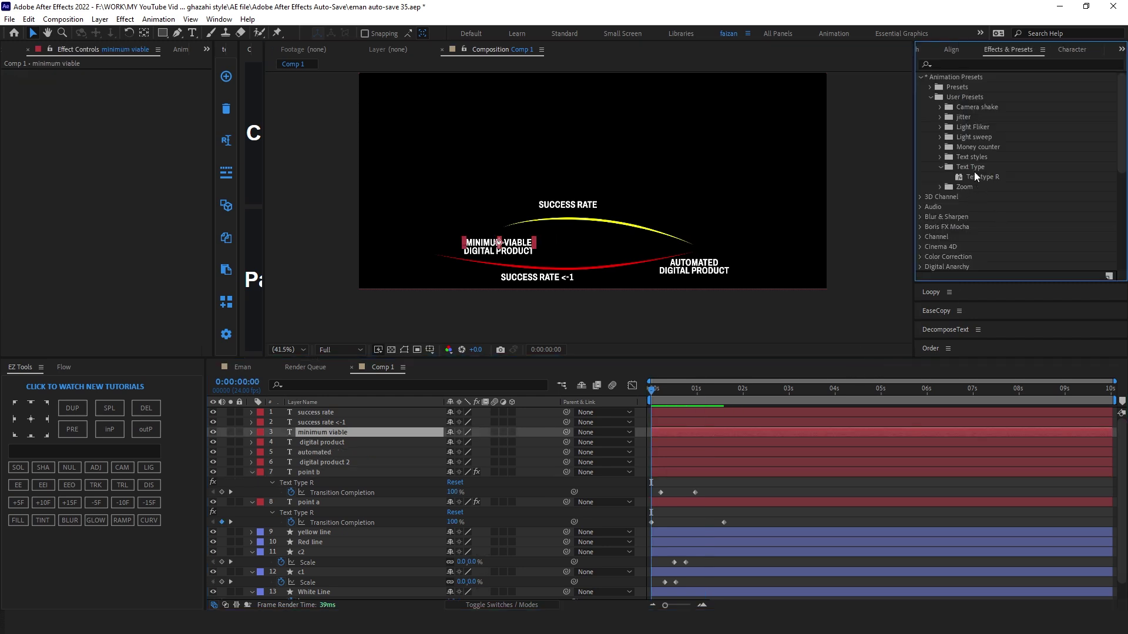
# Step: Apply the Text type R preset to the minimum viable layer and retime its keyframes to run from about 0:00:00:13 to 0:00:01:17
pyautogui.moveTo(975, 177); pyautogui.dragTo(499, 245)
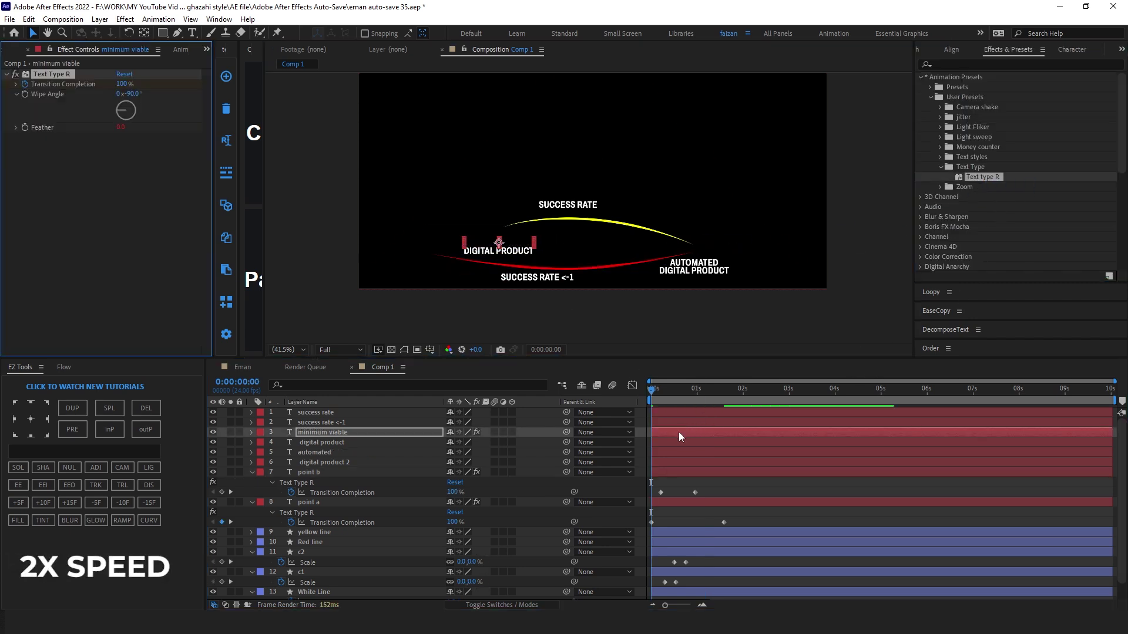
pyautogui.press('u')
pyautogui.moveTo(711, 392); pyautogui.dragTo(682, 407)
pyautogui.moveTo(720, 450); pyautogui.dragTo(676, 452)
pyautogui.moveTo(688, 390); pyautogui.dragTo(695, 410)
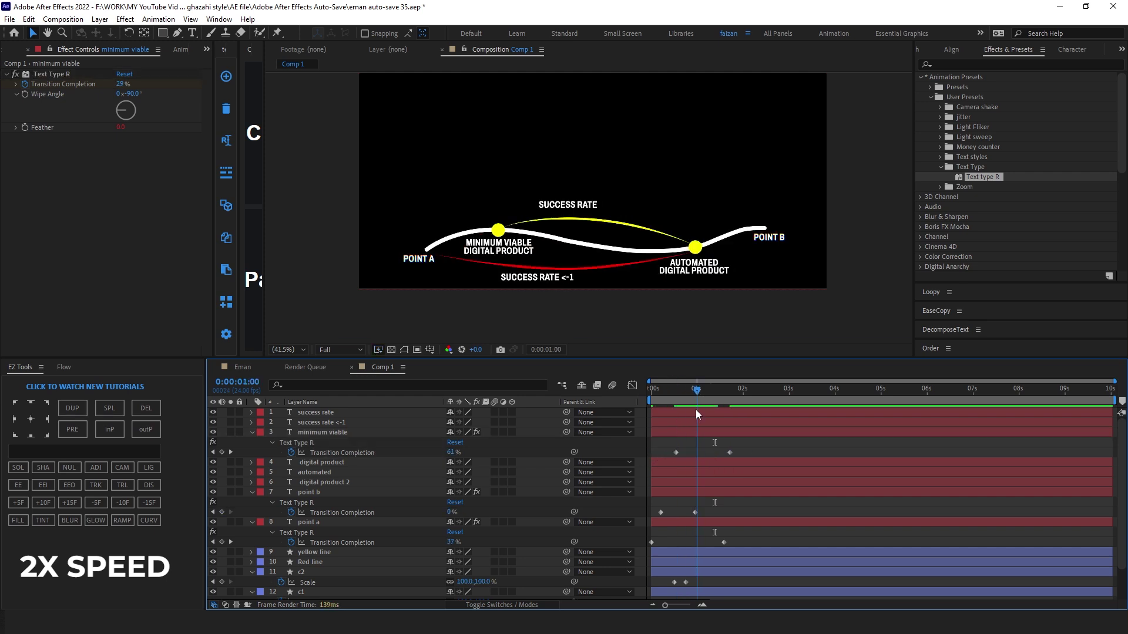
pyautogui.click(703, 433)
# Step: Apply the Text type R preset to the digital product layer and shift its keyframes to start at about 0:00:00:15
pyautogui.click(330, 462)
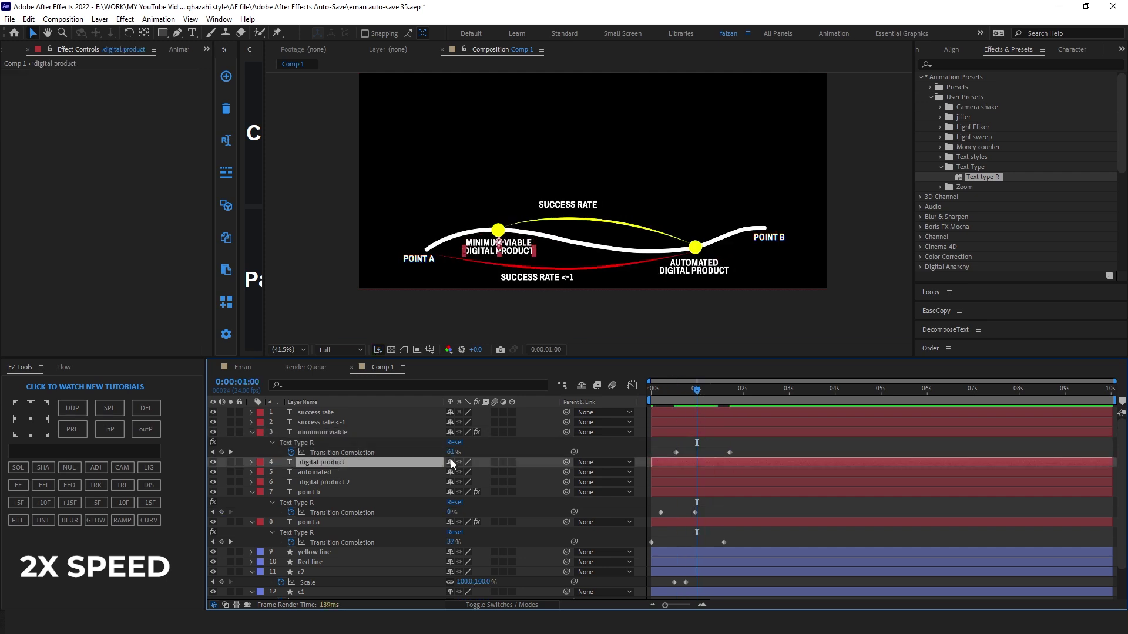
pyautogui.moveTo(982, 177); pyautogui.dragTo(703, 461)
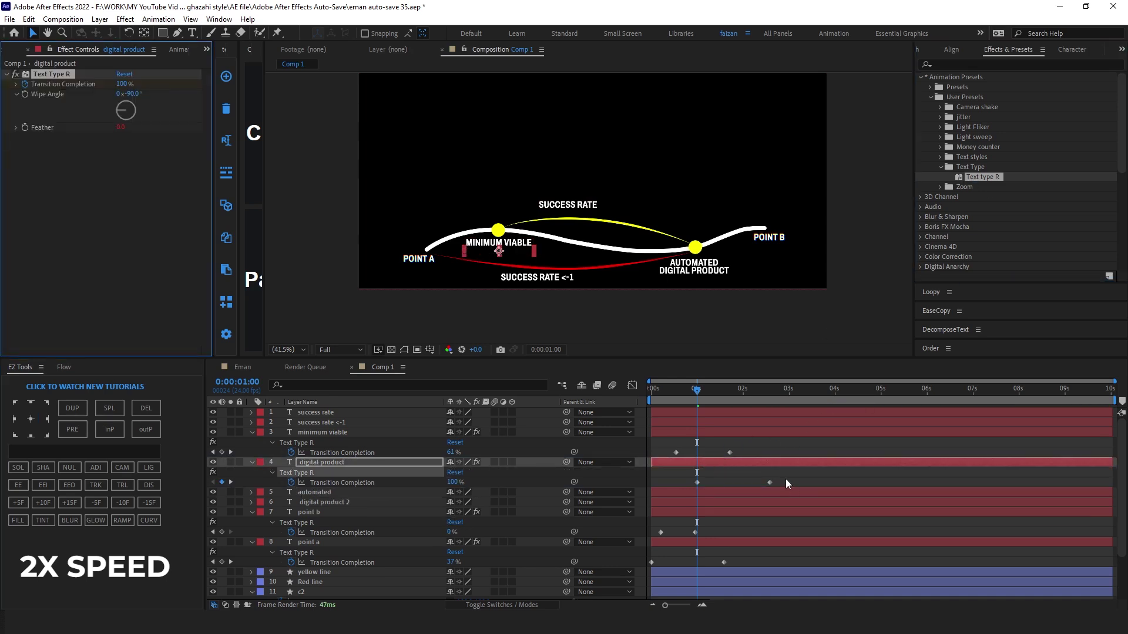
pyautogui.moveTo(770, 482); pyautogui.dragTo(752, 483)
pyautogui.moveTo(681, 403); pyautogui.dragTo(707, 390)
# Step: Collapse the expanded properties of the minimum viable, digital product and point b layers
pyautogui.click(252, 432)
pyautogui.click(253, 442)
pyautogui.click(253, 472)
# Step: Apply the Text type R preset to the automated layer and shift its keyframes to start at about 0:00:00:06
pyautogui.click(696, 390)
pyautogui.click(693, 266)
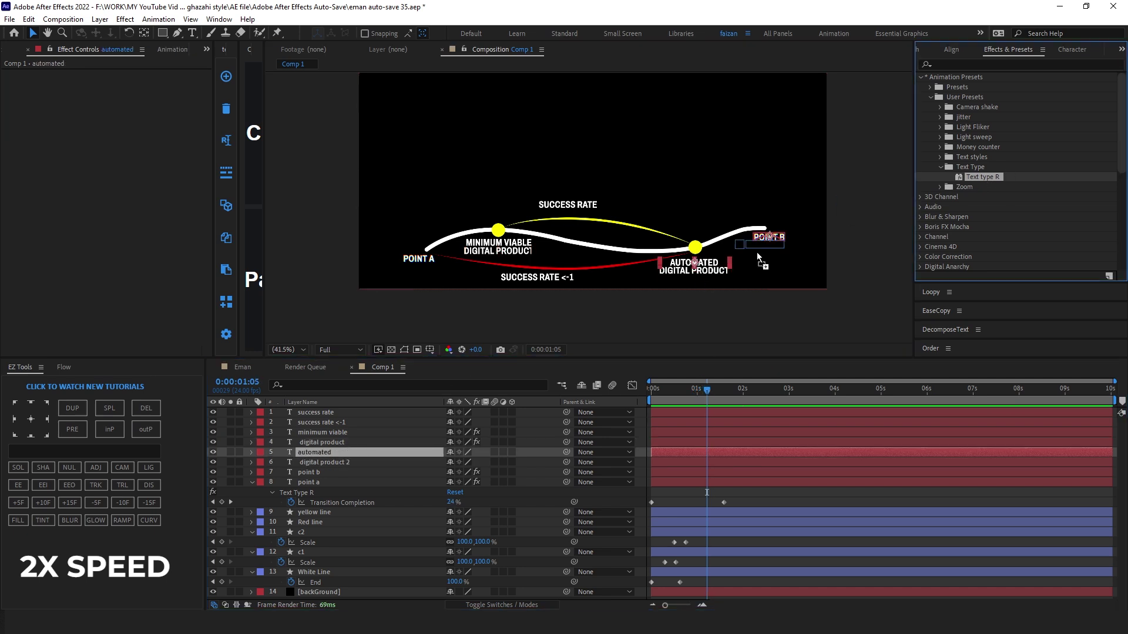
pyautogui.moveTo(757, 259); pyautogui.dragTo(759, 259)
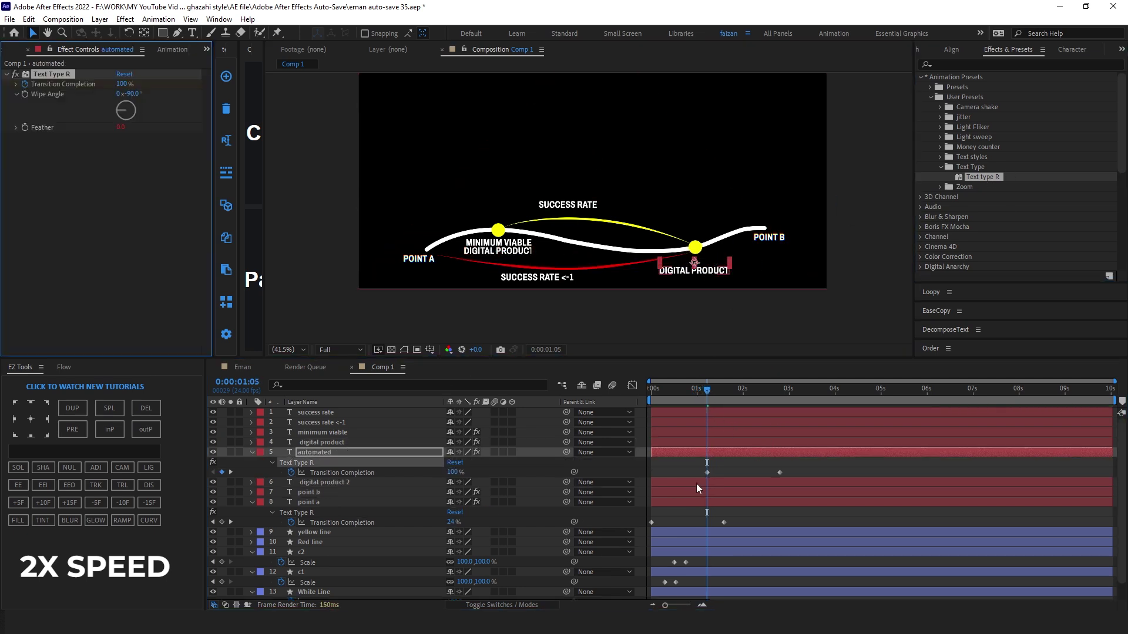
pyautogui.press('u')
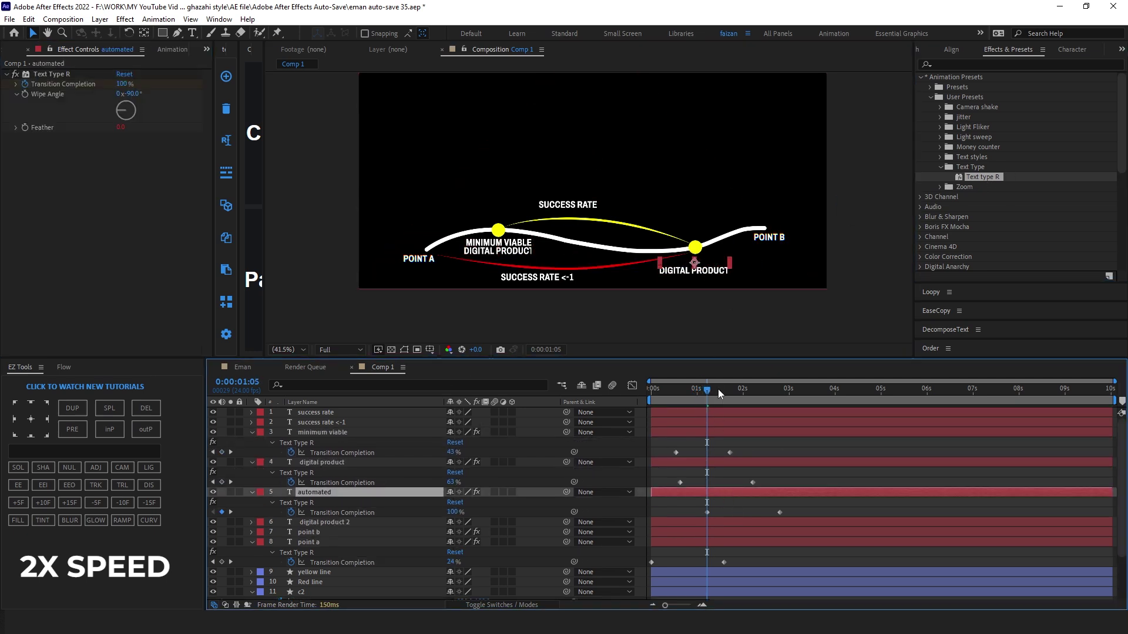
pyautogui.moveTo(704, 390); pyautogui.dragTo(709, 390)
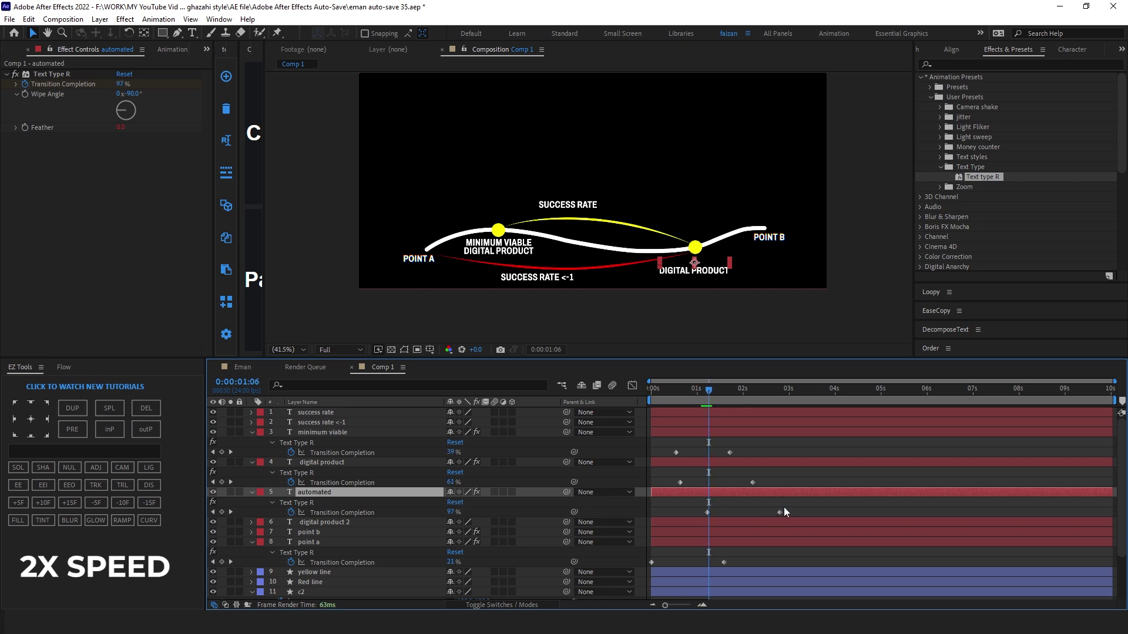
pyautogui.moveTo(784, 506); pyautogui.dragTo(736, 514)
pyautogui.click(752, 508)
# Step: Apply the Text type R preset to the digital product 2 layer, shift its keyframes to start at about 0:00:00:13, and preview the animation
pyautogui.click(694, 269)
pyautogui.moveTo(983, 177); pyautogui.dragTo(705, 270)
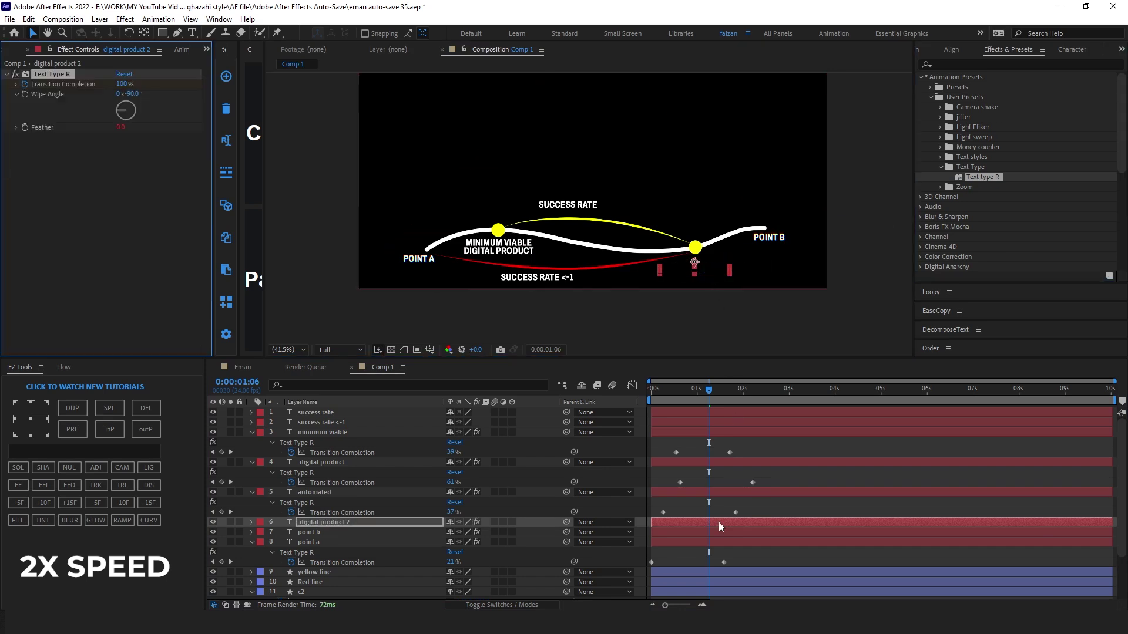
pyautogui.press('u')
pyautogui.moveTo(747, 544); pyautogui.dragTo(675, 542)
pyautogui.click(764, 534)
pyautogui.moveTo(715, 393); pyautogui.dragTo(732, 393)
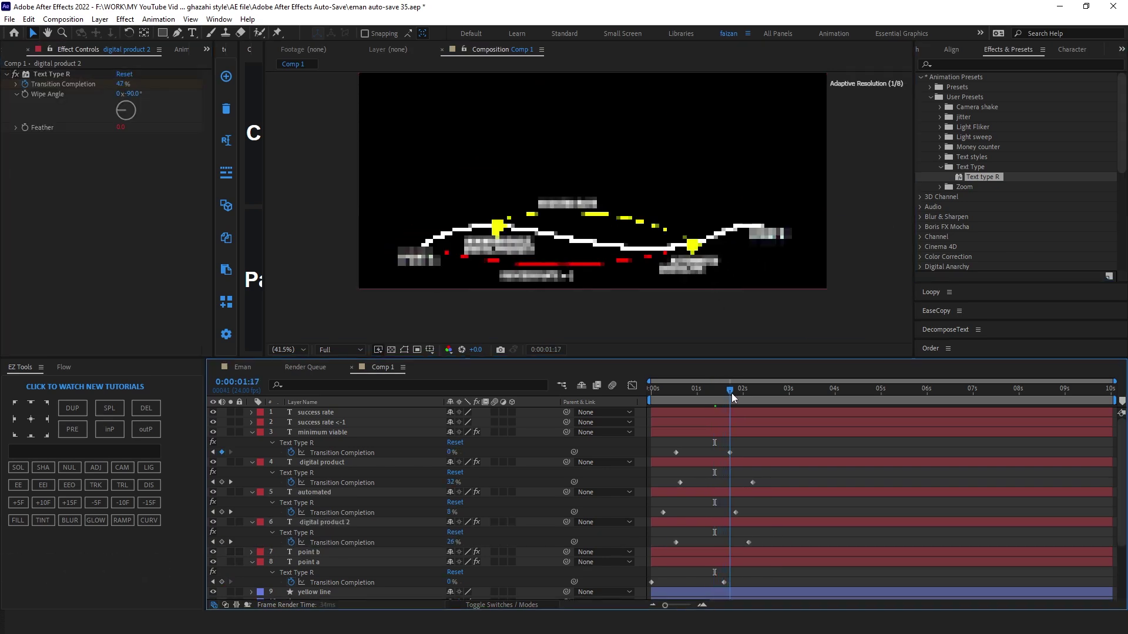
pyautogui.press('space')
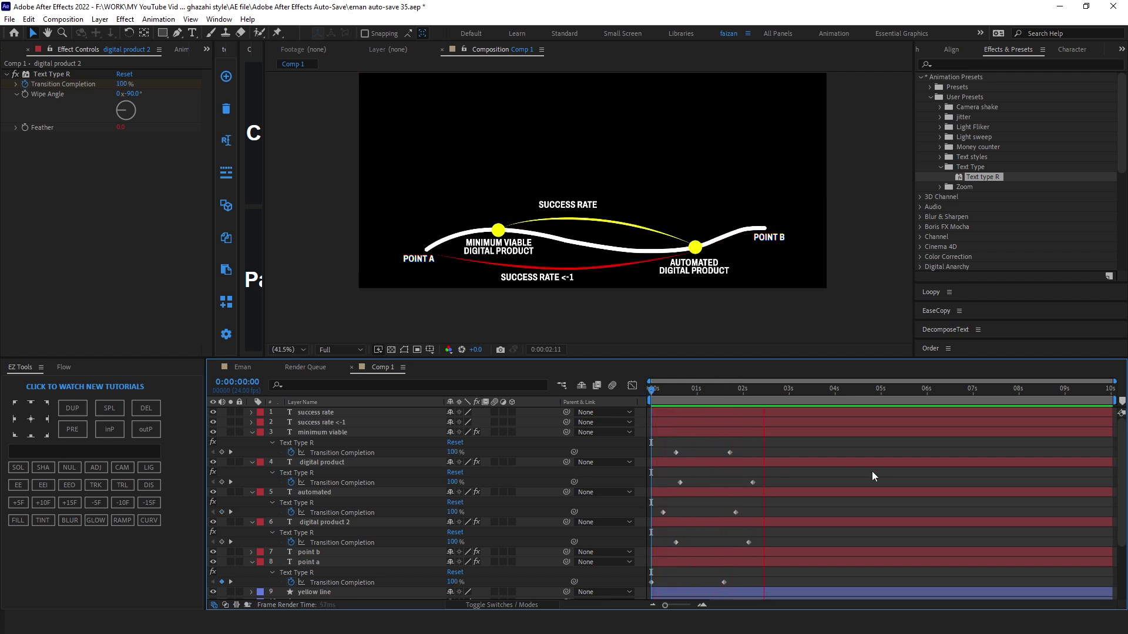
pyautogui.press('space')
# Step: Add a Trim Paths operator to the Red line layer with the time at 0:00:01:06 and expand its properties
pyautogui.moveTo(785, 388); pyautogui.dragTo(707, 402)
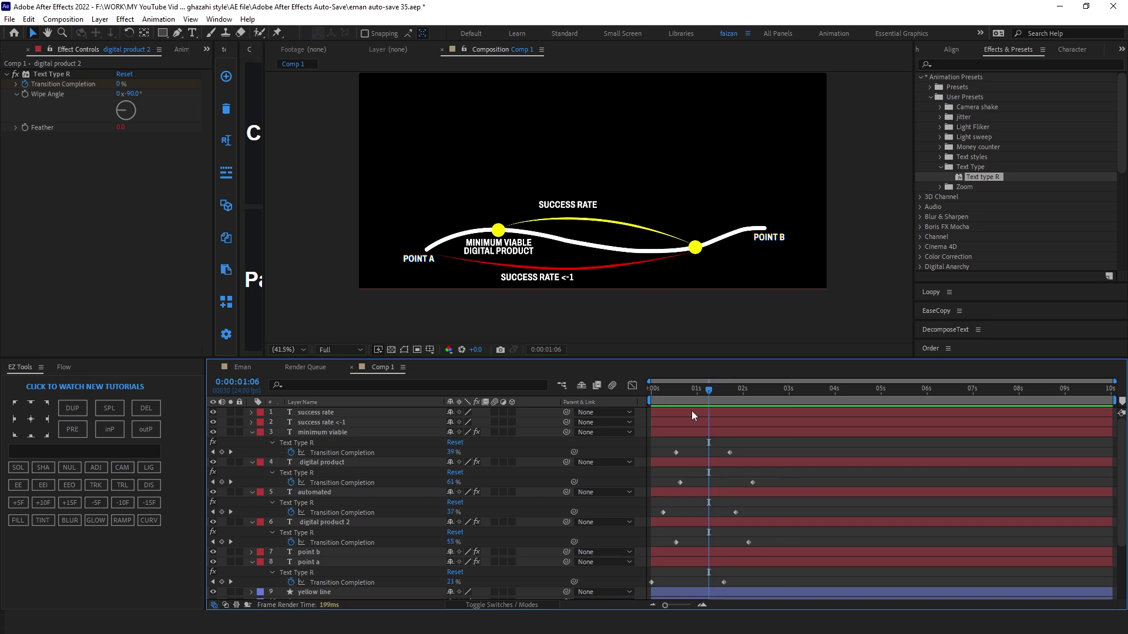
pyautogui.click(356, 424)
pyautogui.scroll(-3, 340, 541)
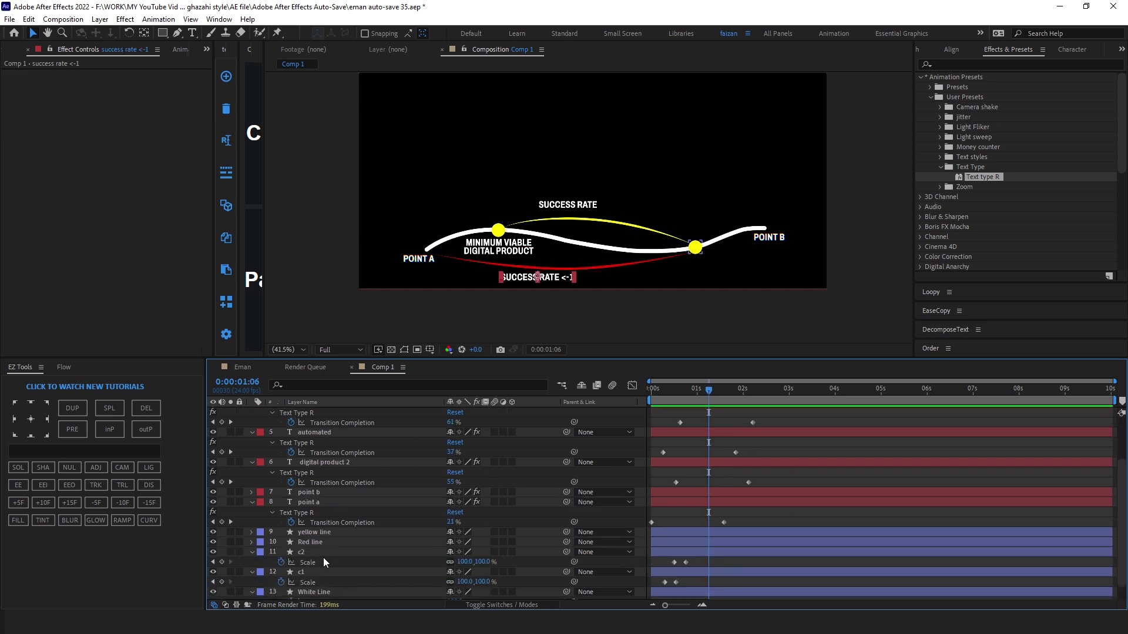
pyautogui.click(319, 544)
pyautogui.click(252, 502)
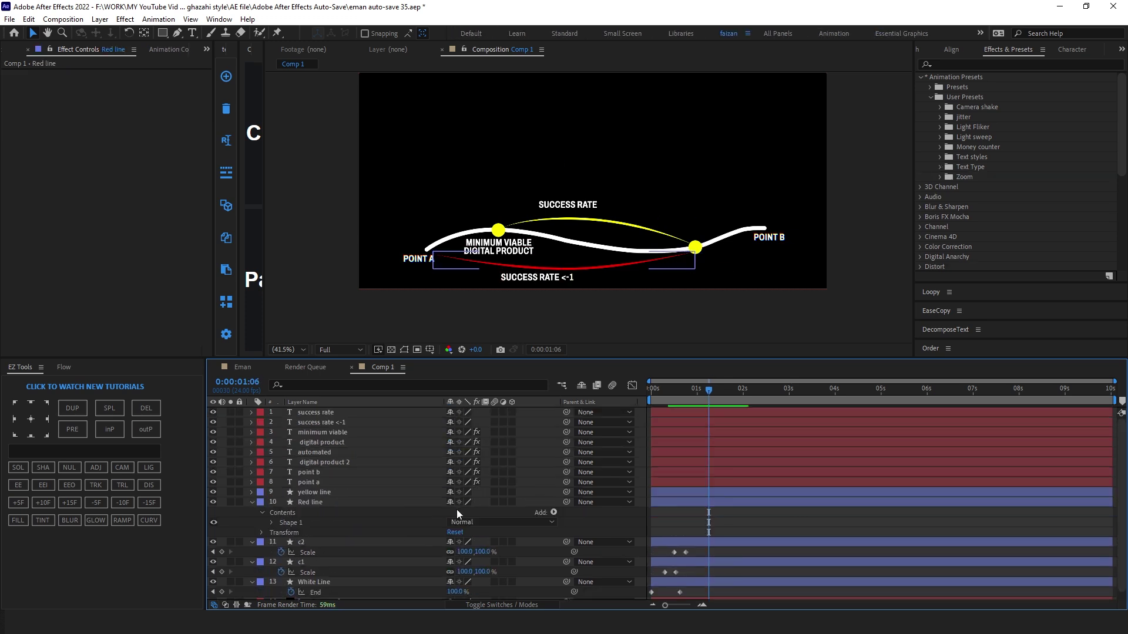
pyautogui.click(553, 512)
pyautogui.click(605, 460)
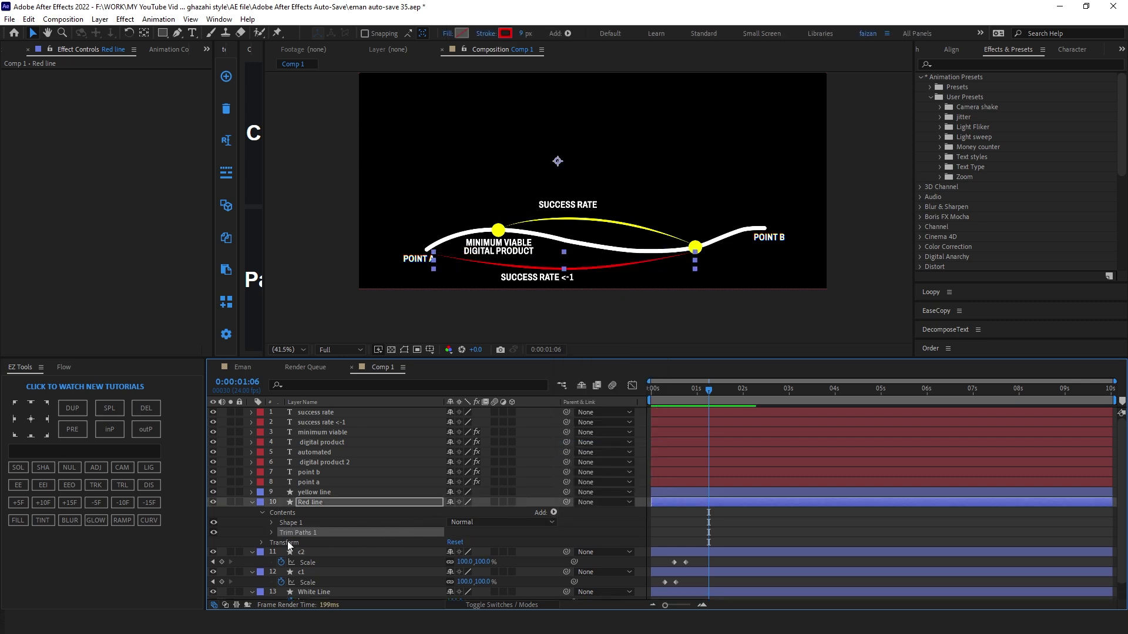
pyautogui.click(271, 533)
# Step: Keyframe the Red line's Trim Paths End from 0% at 0:00:01:06 to 100% at 0:00:01:22
pyautogui.click(291, 552)
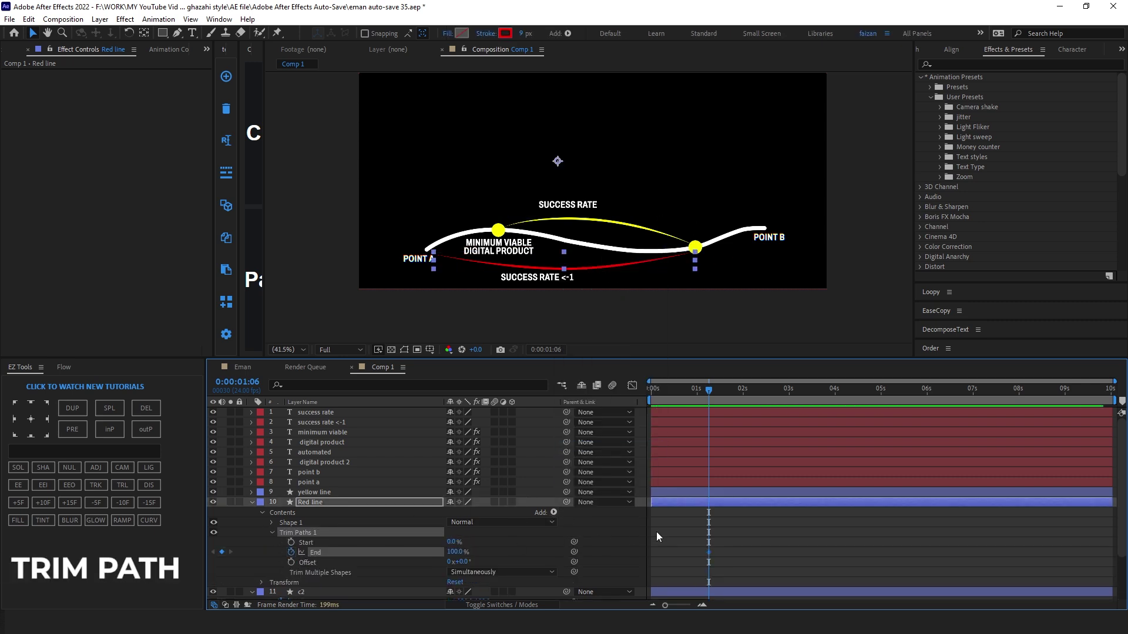
pyautogui.hotkey('shift', 'pagedown')
pyautogui.press('pagedown')
pyautogui.press('pagedown')
pyautogui.press('pagedown')
pyautogui.press('pagedown')
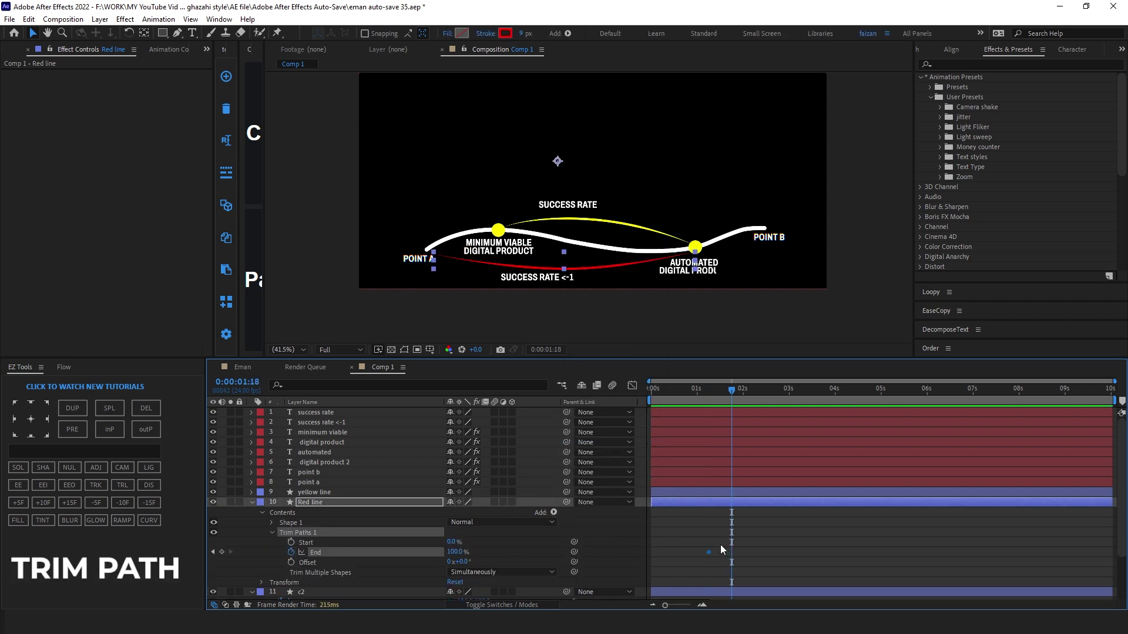
pyautogui.press('pagedown')
pyautogui.press('pagedown')
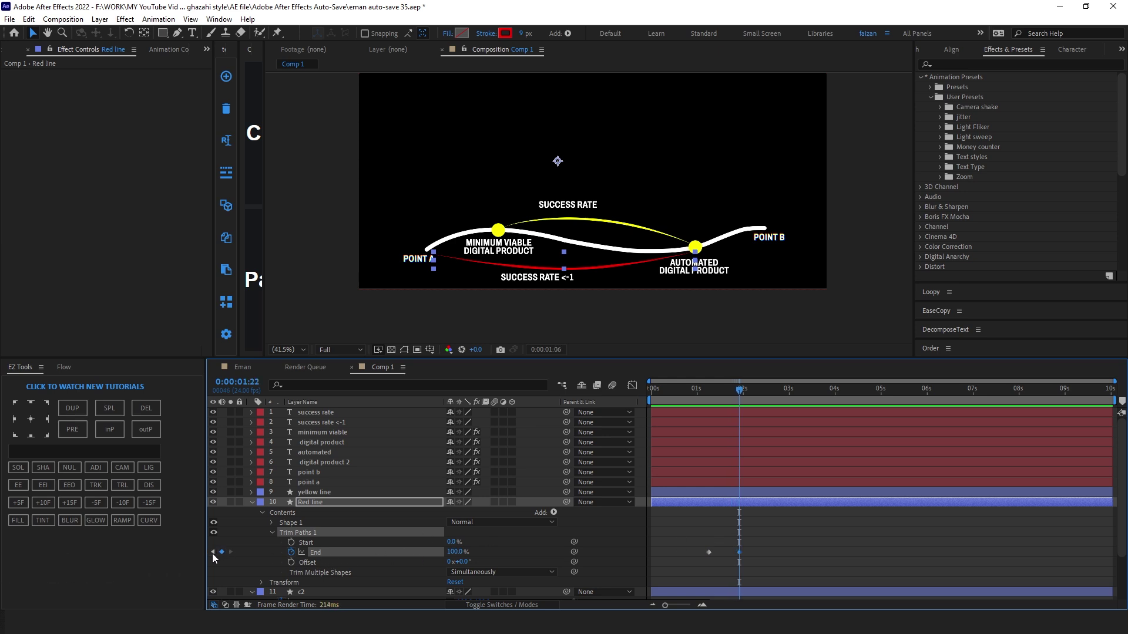
pyautogui.click(213, 552)
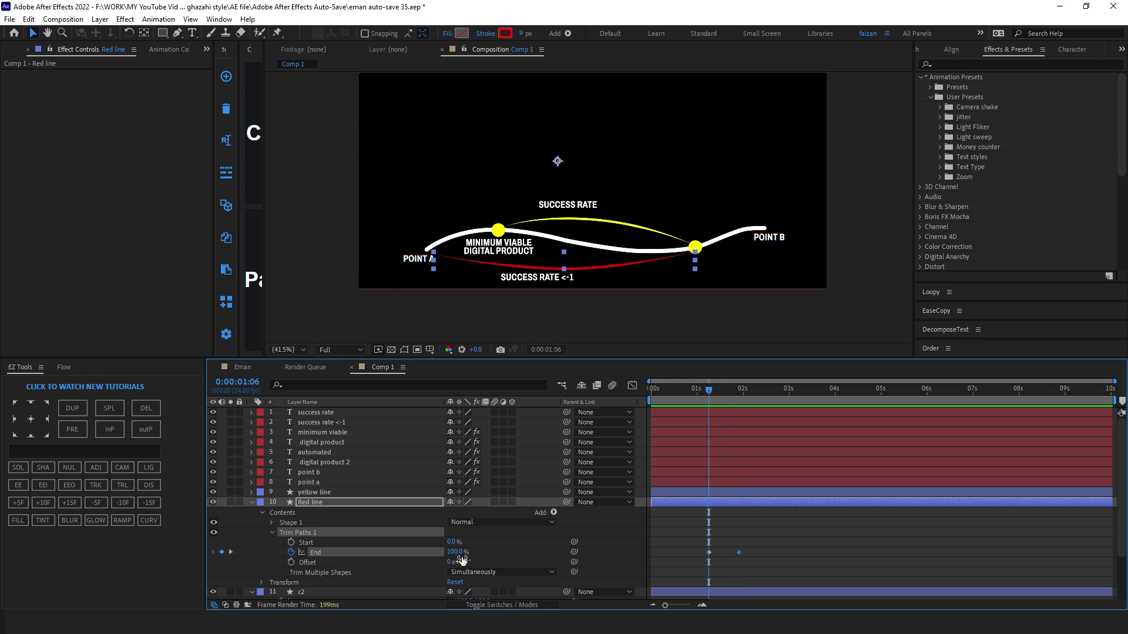
pyautogui.press('Return')
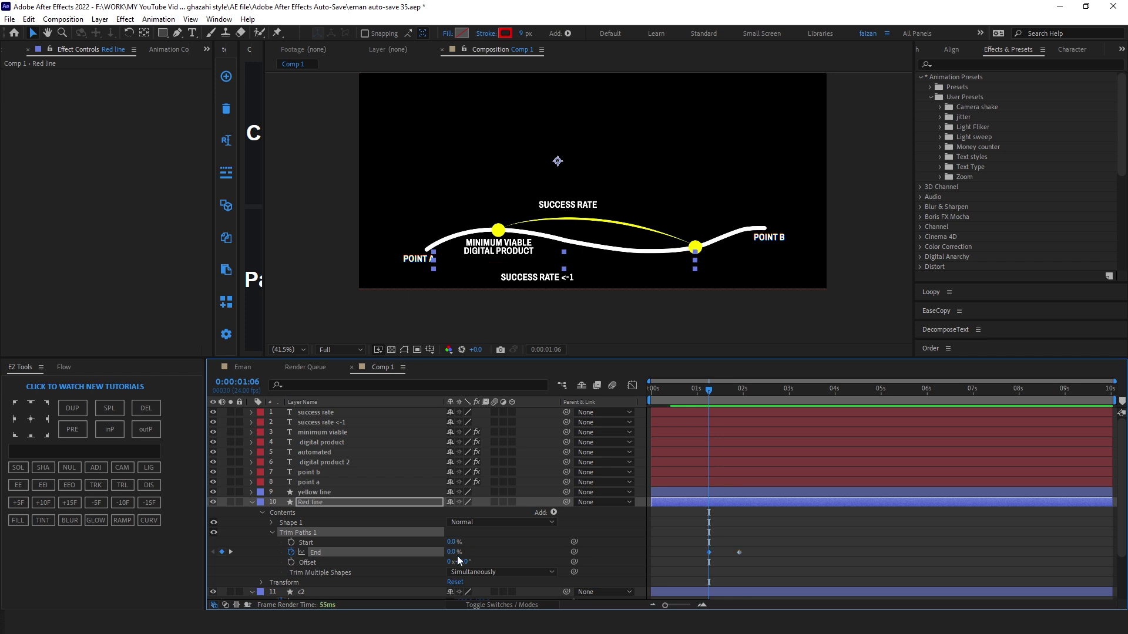
# Step: Shift the Red line's Trim Paths End keyframes earlier so they run from about 0:00:01:01 to 0:00:01:17, and preview the animation
pyautogui.scroll(-2, 765, 526)
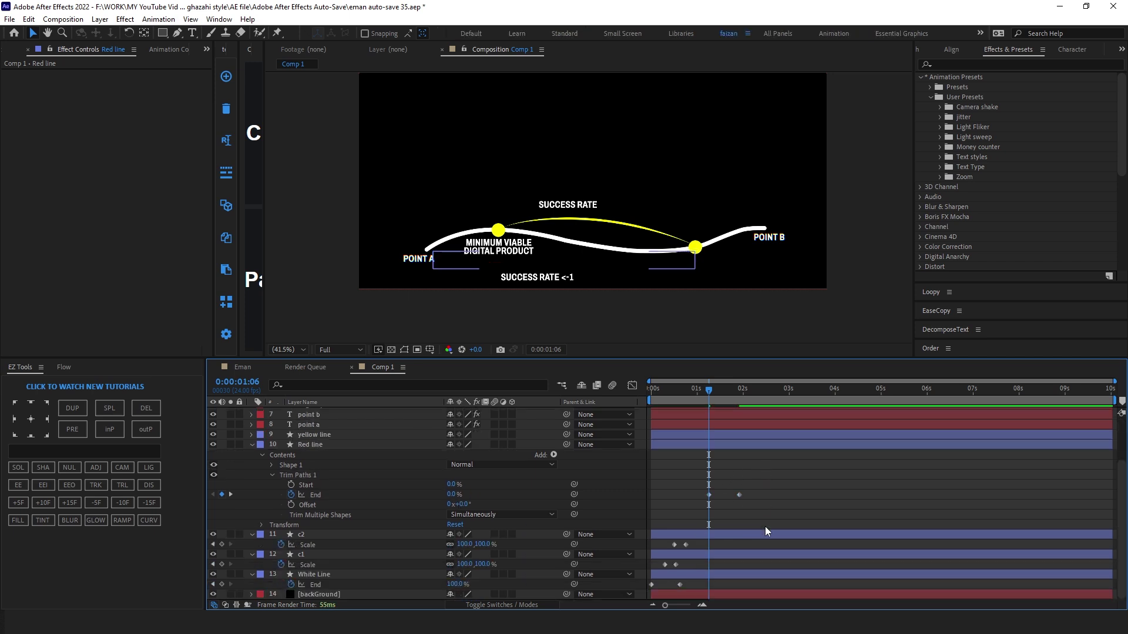
pyautogui.moveTo(760, 486); pyautogui.dragTo(728, 495)
pyautogui.click(739, 495)
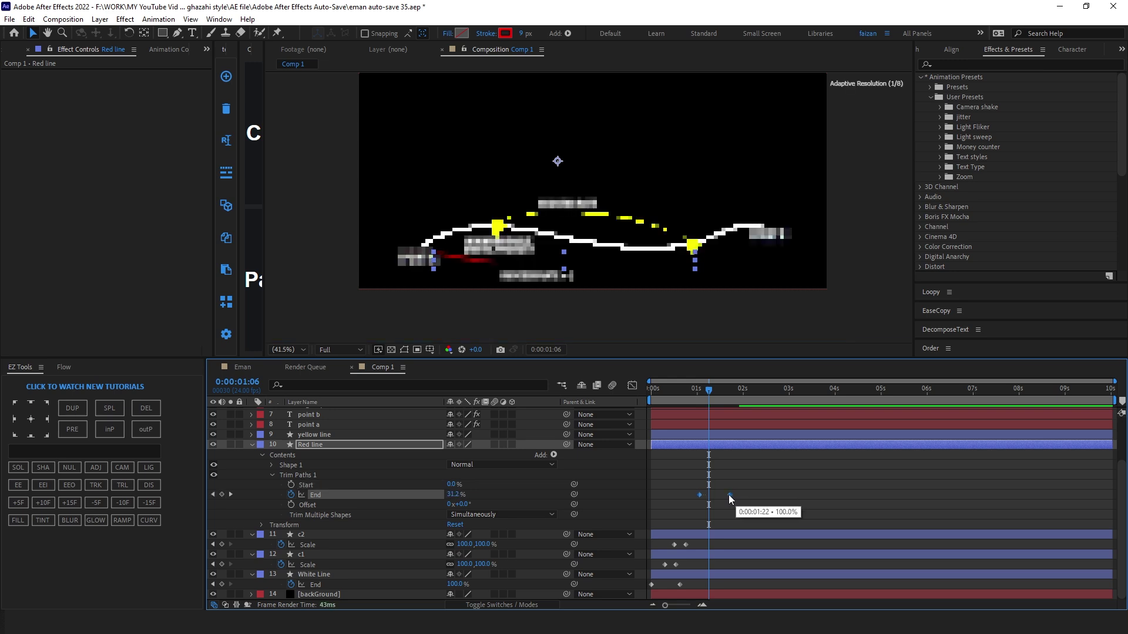
pyautogui.click(800, 503)
pyautogui.press('space')
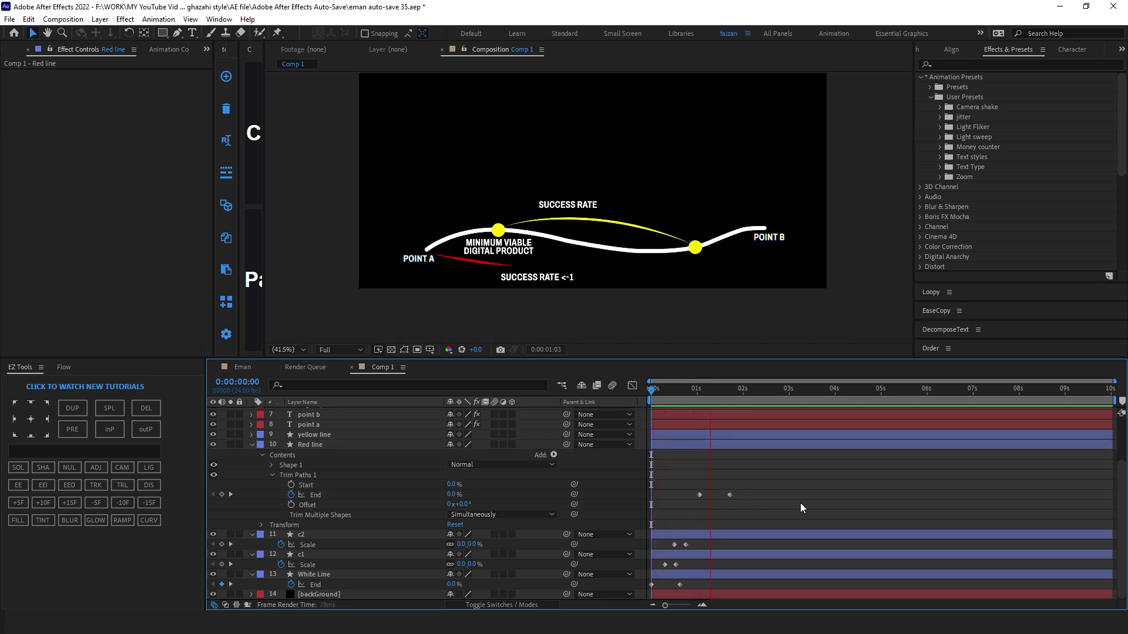
pyautogui.press('space')
# Step: Apply the Text type R preset to the success rate <-1 layer, shift its keyframes to start at about 0:00:00:20, and preview the animation
pyautogui.click(523, 281)
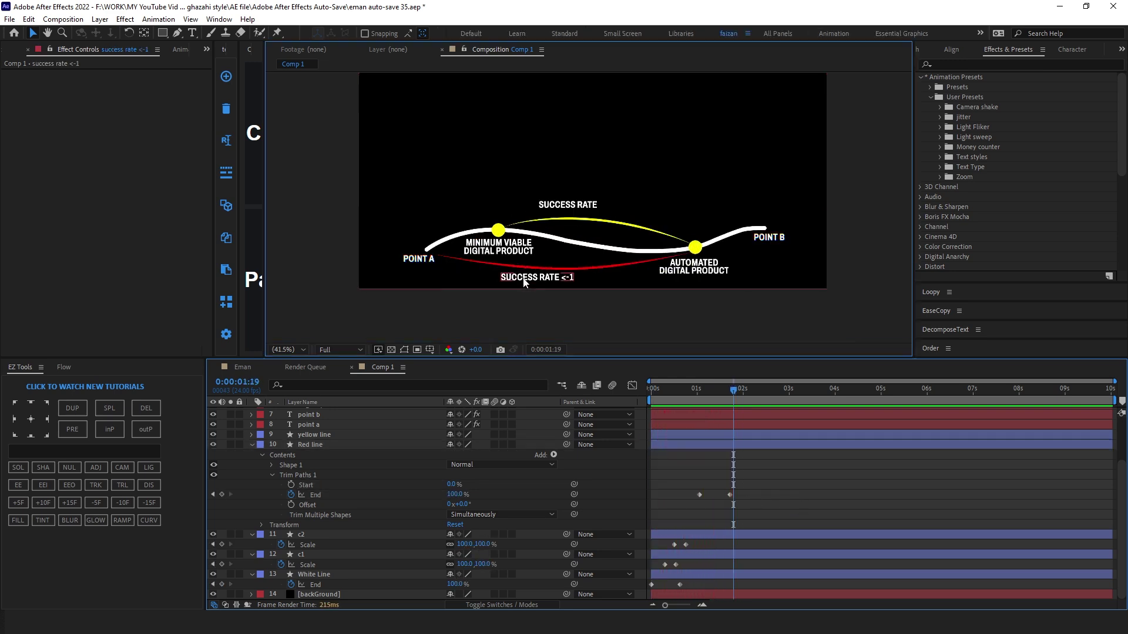
pyautogui.moveTo(734, 393); pyautogui.dragTo(730, 392)
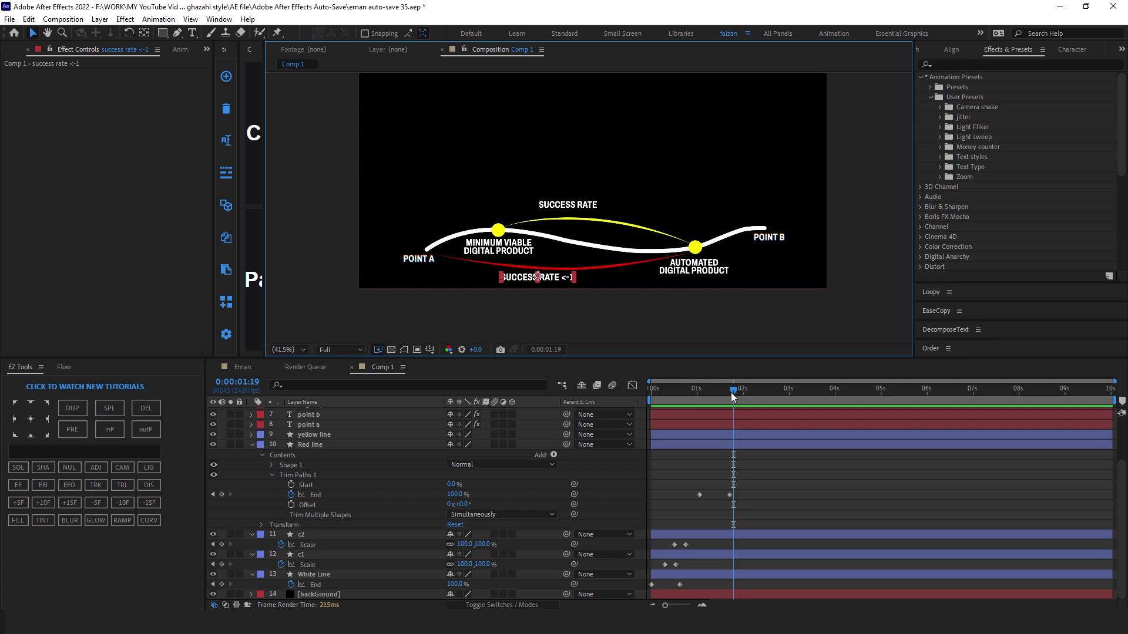
pyautogui.click(939, 158)
pyautogui.click(940, 166)
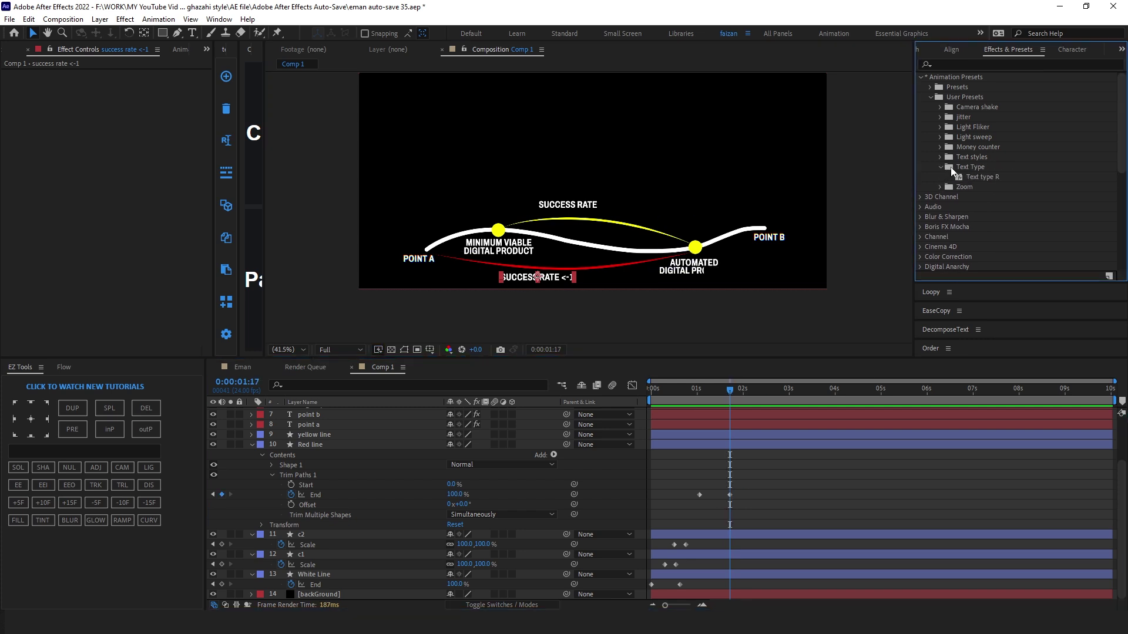
pyautogui.moveTo(978, 177); pyautogui.dragTo(531, 282)
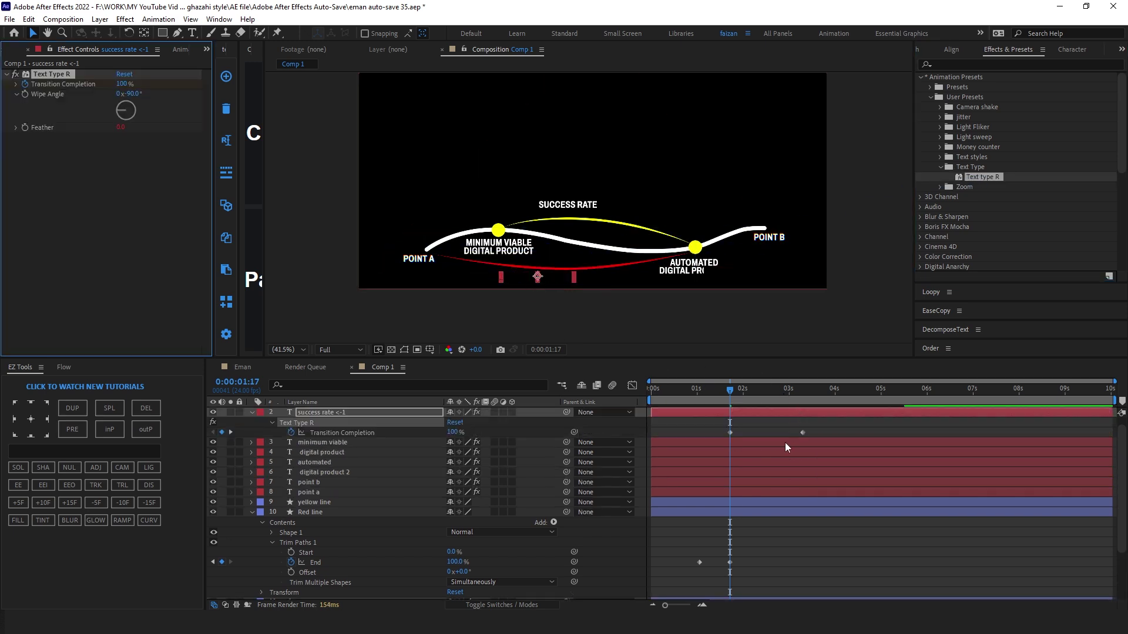
pyautogui.moveTo(721, 431)
pyautogui.mouseDown()
pyautogui.moveTo(804, 433)
pyautogui.moveTo(742, 437)
pyautogui.mouseUp()
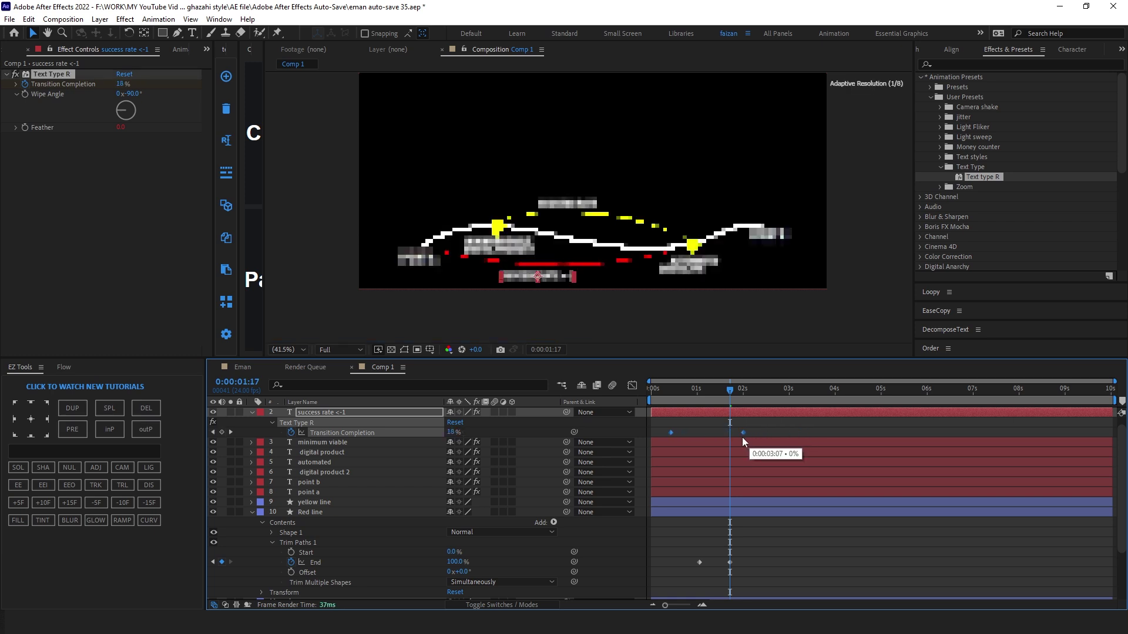
pyautogui.click(832, 432)
pyautogui.press('space')
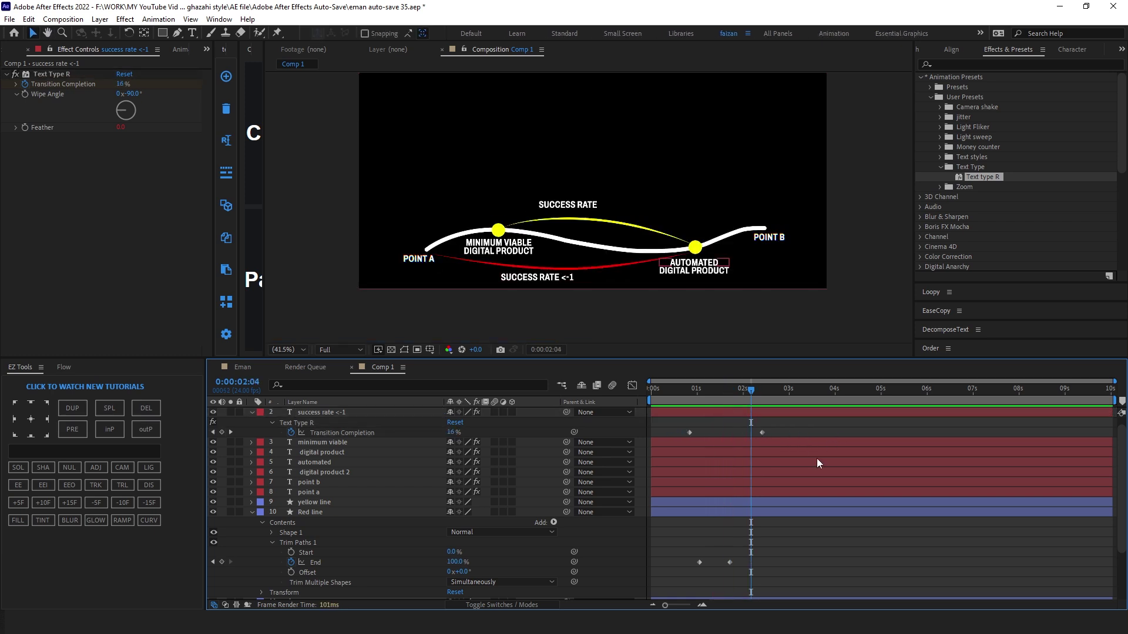
# Step: Add a Trim Paths operator to the yellow line layer and expand its properties
pyautogui.click(628, 226)
pyautogui.click(251, 513)
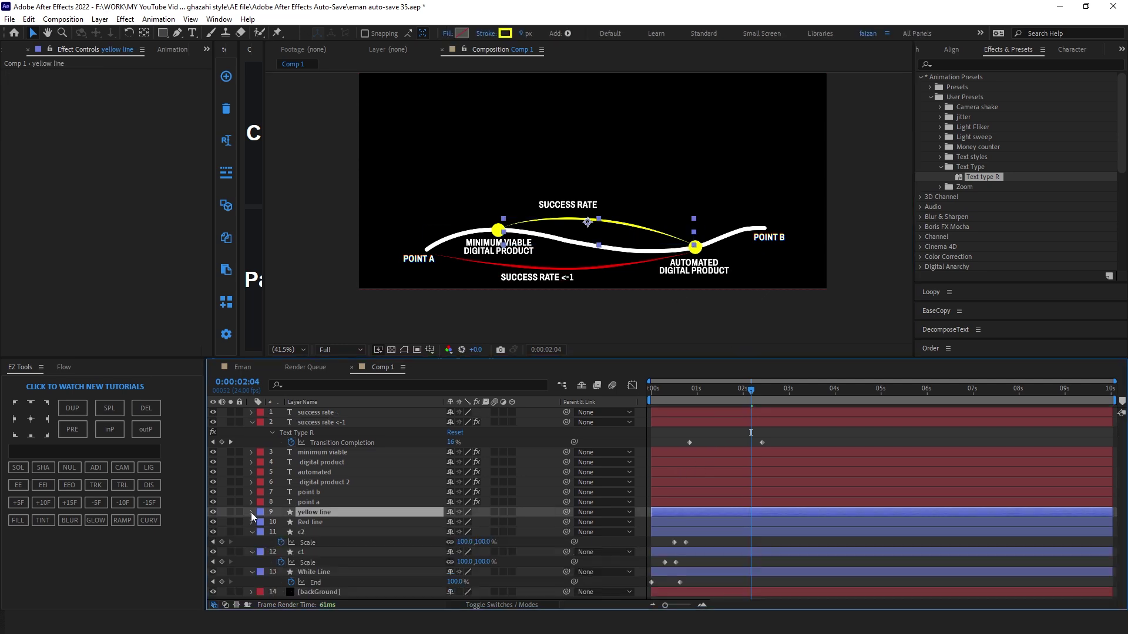
pyautogui.click(252, 512)
pyautogui.click(554, 522)
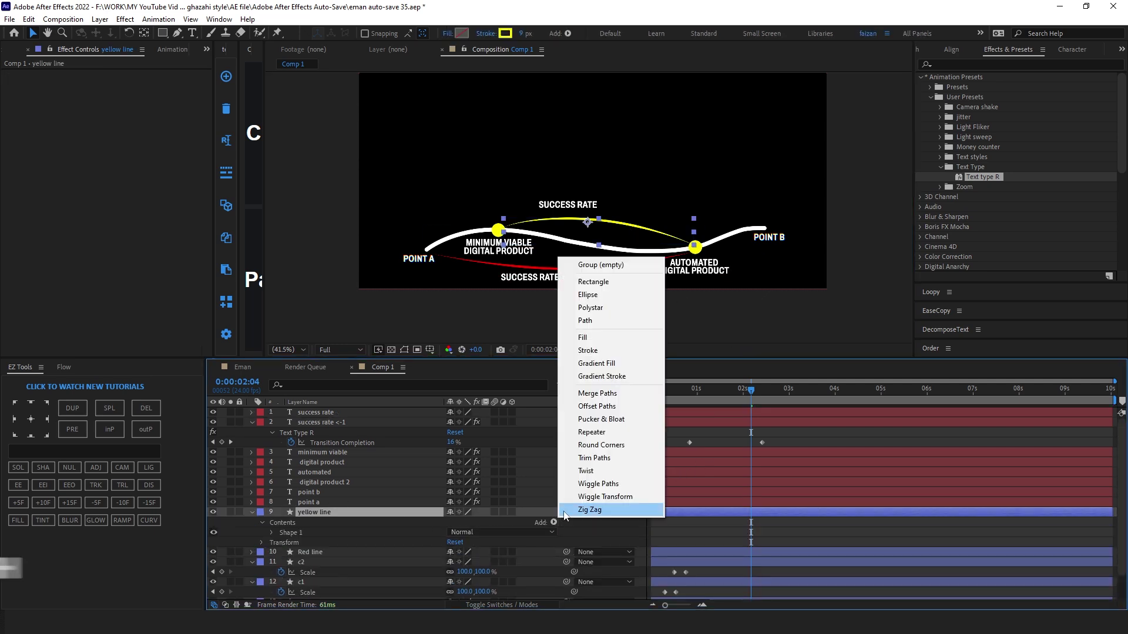
pyautogui.click(596, 458)
pyautogui.click(273, 542)
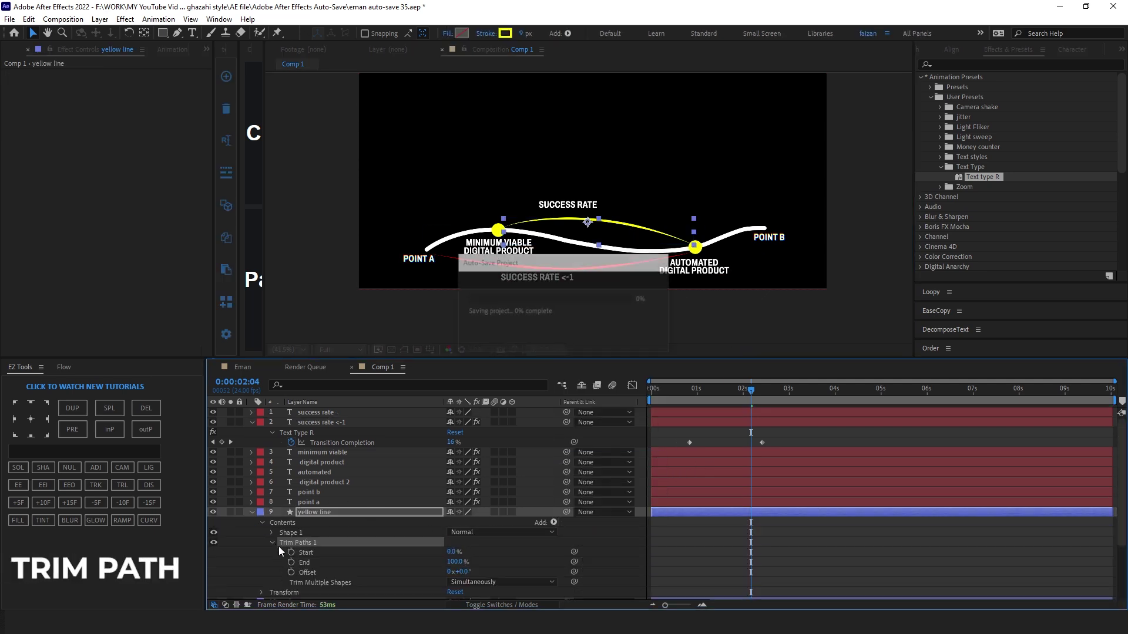
# Step: Keyframe the yellow line's Trim Paths End from 0% at 0:00:02:04 to 100% at 0:00:02:19
pyautogui.click(291, 561)
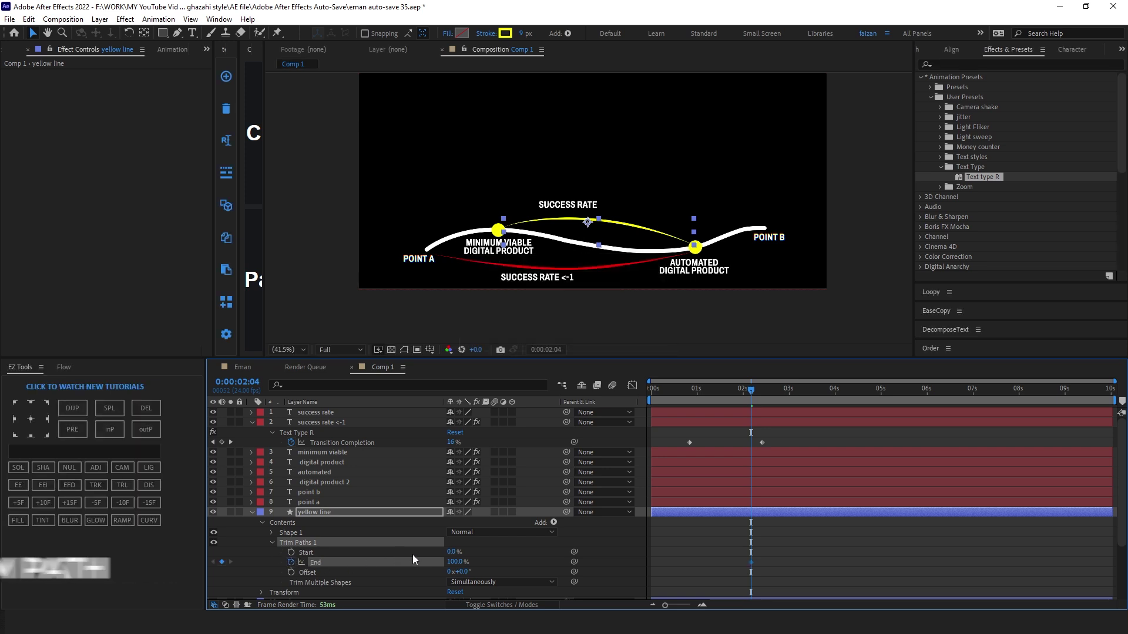
pyautogui.hotkey('shift', 'pagedown')
pyautogui.press('pagedown')
pyautogui.press('pagedown')
pyautogui.press('pagedown')
pyautogui.press('pagedown')
pyautogui.press('pagedown')
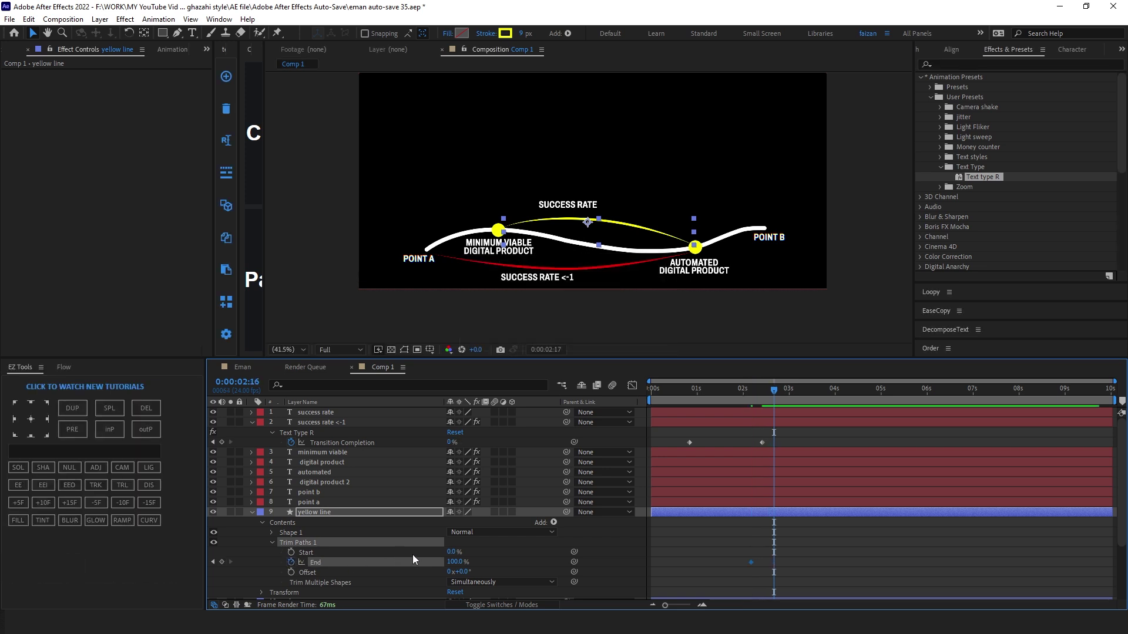
pyautogui.click(221, 562)
pyautogui.click(212, 561)
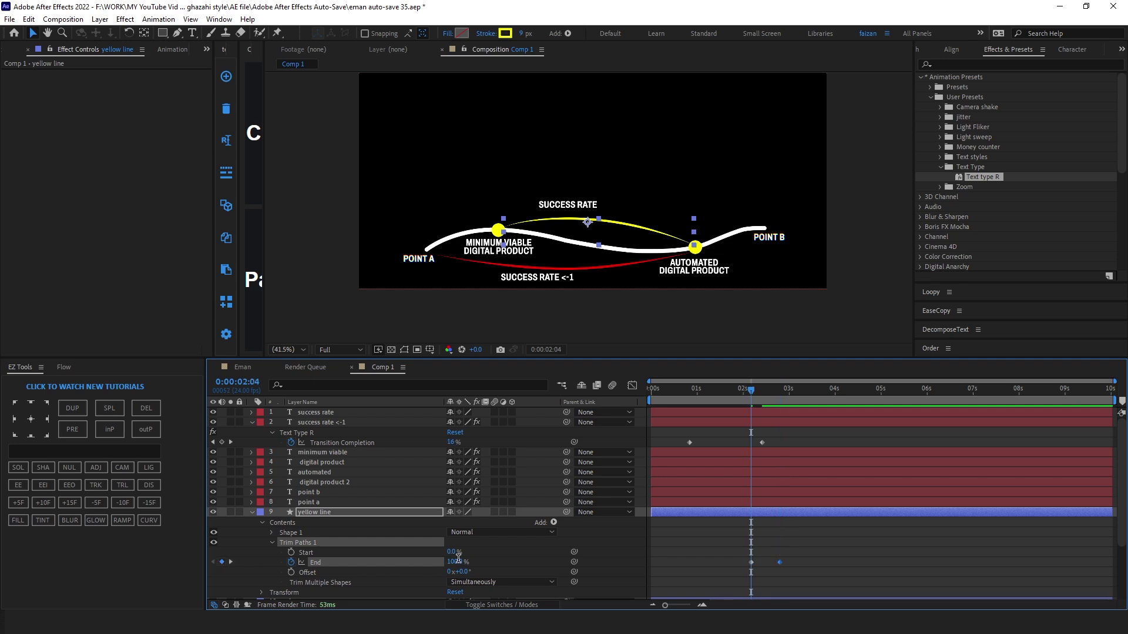
pyautogui.click(455, 562)
pyautogui.write('0')
pyautogui.press('Return')
# Step: Shift the yellow line's End keyframes earlier so they run from 0:00:01:20 to 0:00:02:11, and return to the first one
pyautogui.moveTo(805, 556); pyautogui.dragTo(765, 566)
pyautogui.click(782, 556)
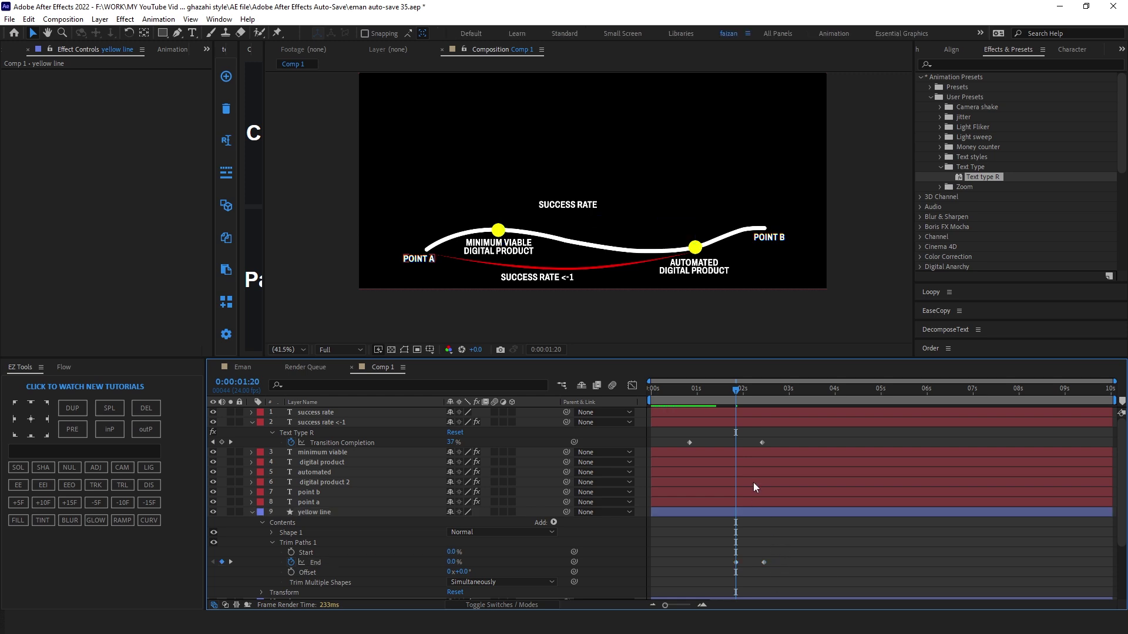
pyautogui.press('pagedown')
pyautogui.moveTo(741, 416); pyautogui.dragTo(735, 389)
# Step: Apply the Text type R preset to the success rate layer and shift its keyframes to start at about 0:00:01:10
pyautogui.click(568, 204)
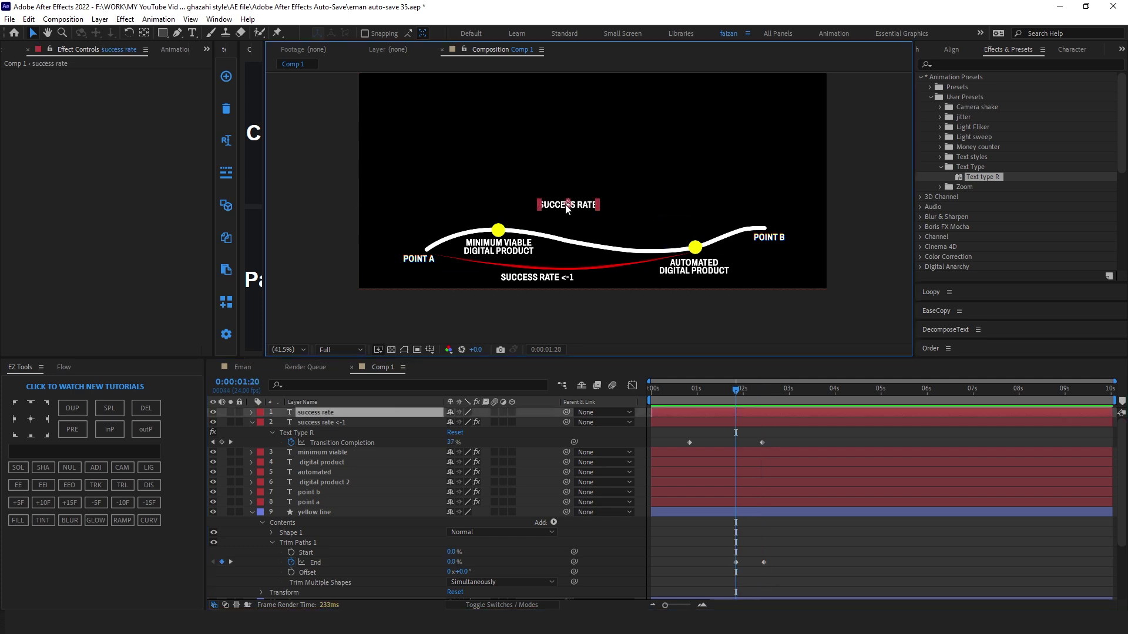
pyautogui.moveTo(738, 200); pyautogui.dragTo(565, 202)
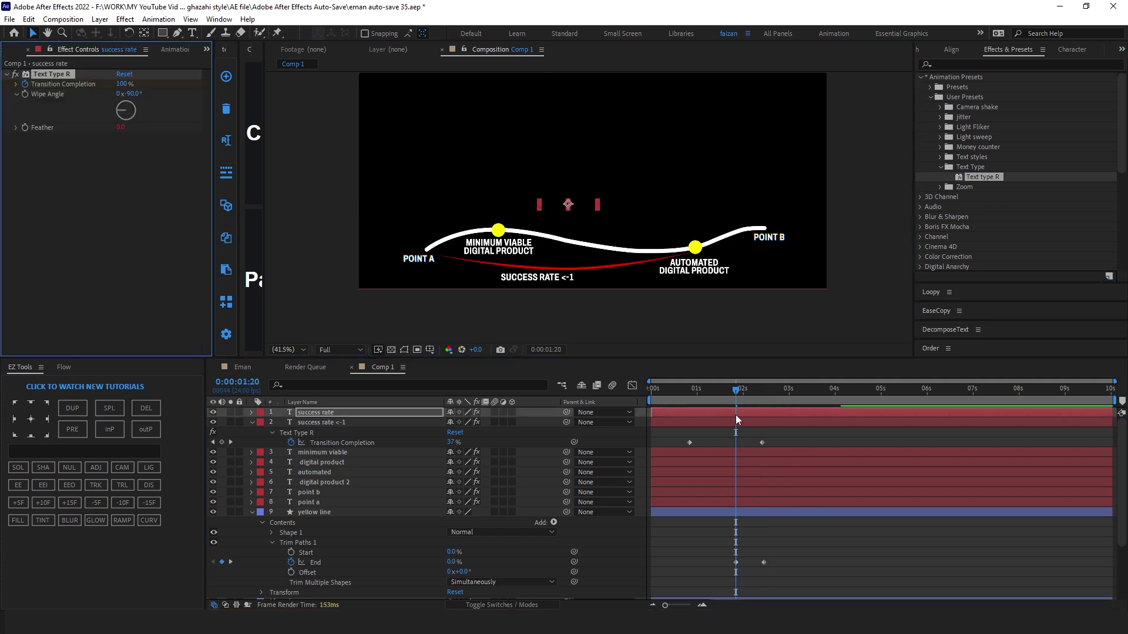
pyautogui.press('u')
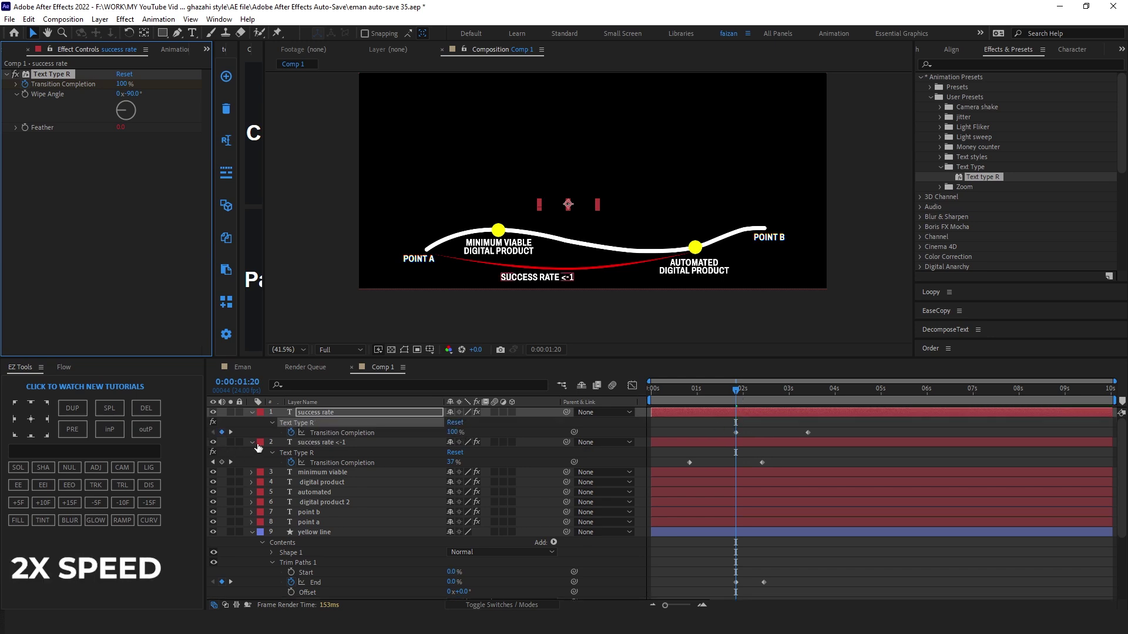
pyautogui.click(252, 442)
pyautogui.moveTo(736, 390); pyautogui.dragTo(764, 390)
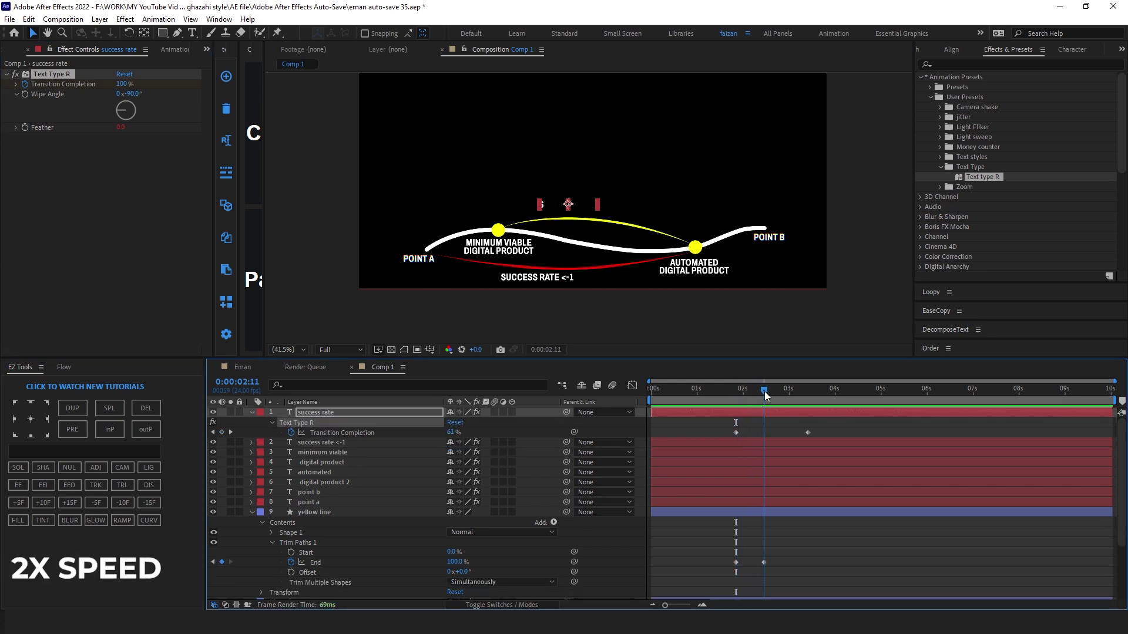
pyautogui.moveTo(814, 427); pyautogui.dragTo(732, 436)
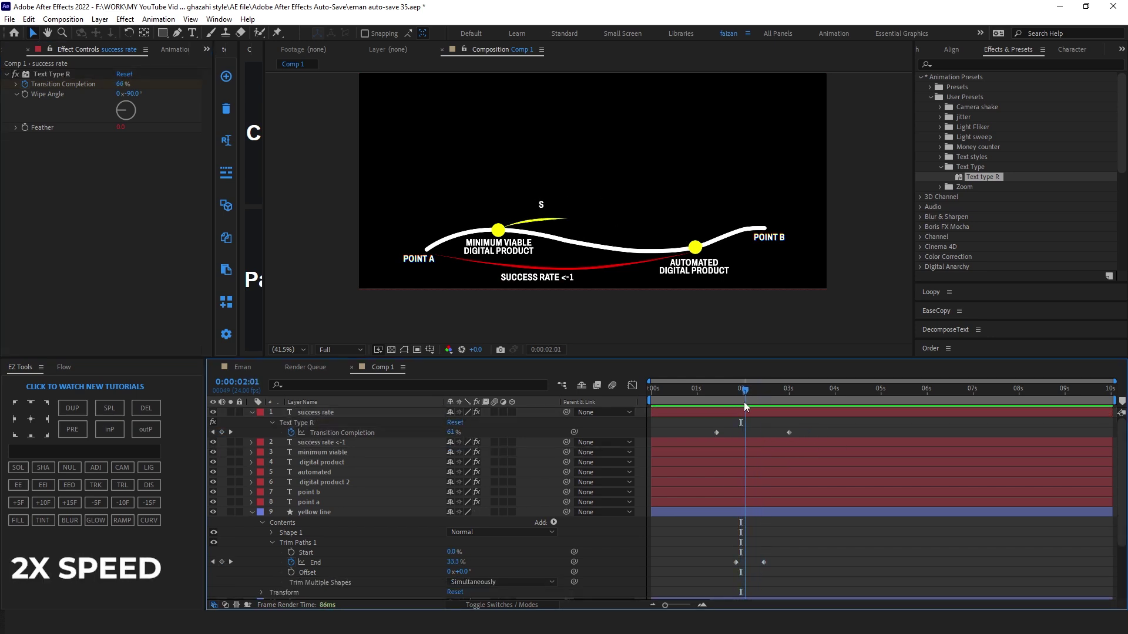